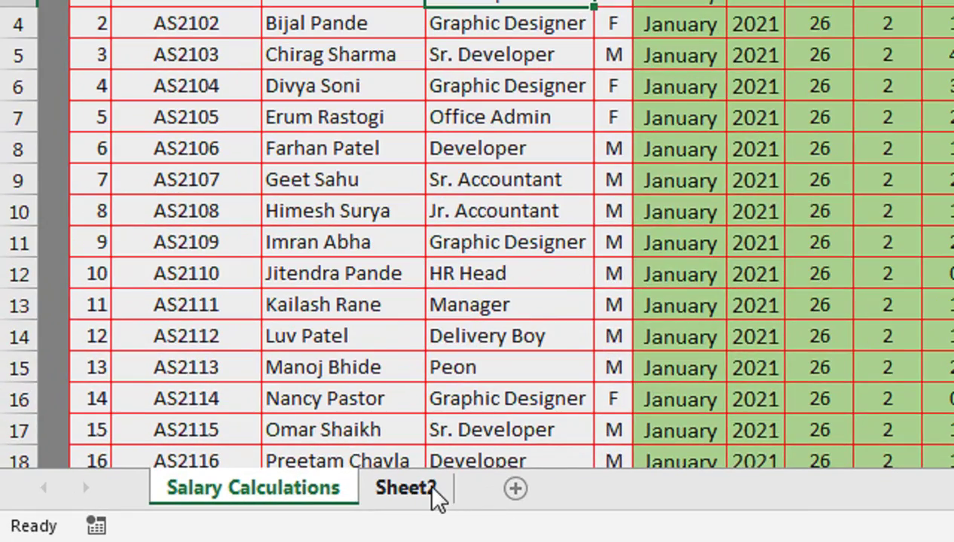
Step: On Sheet2, widen columns A–D, make row 1 taller, and select A1:D1 for the title
left_click(431, 487)
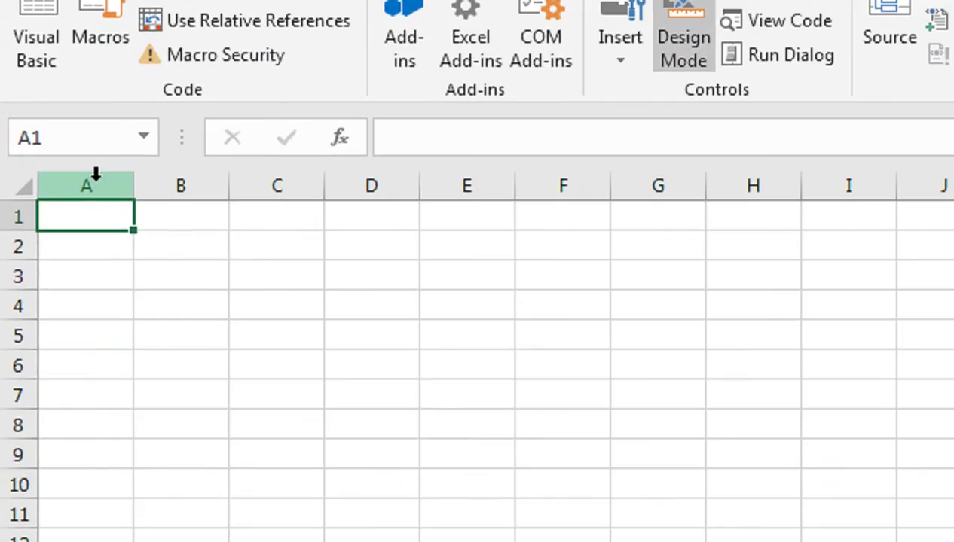
left_click_drag(95, 175, 407, 187)
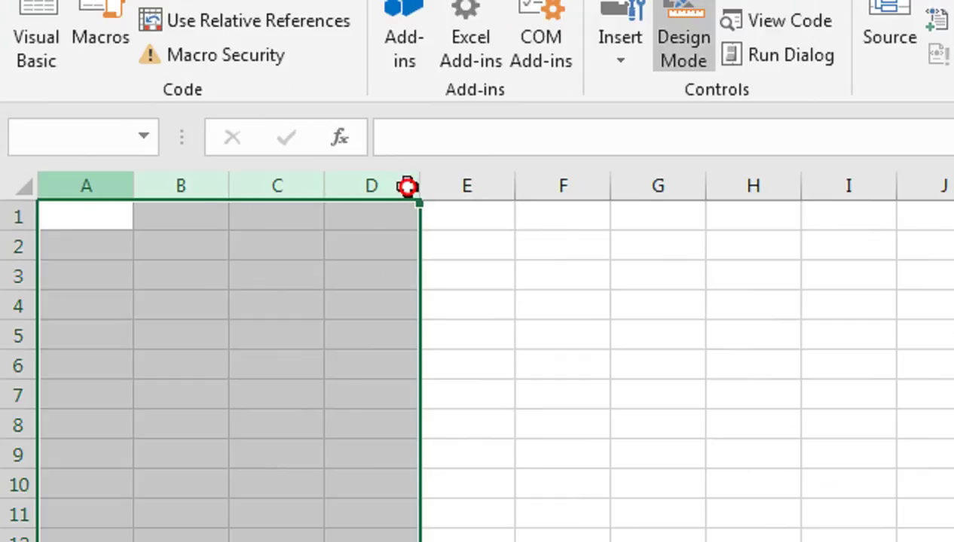
left_click_drag(324, 186, 501, 223)
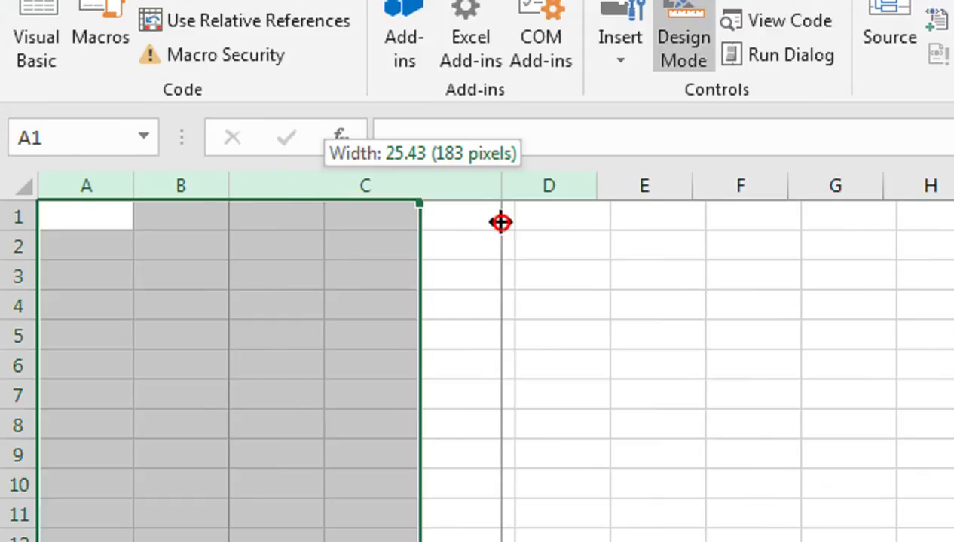
left_click_drag(501, 222, 526, 221)
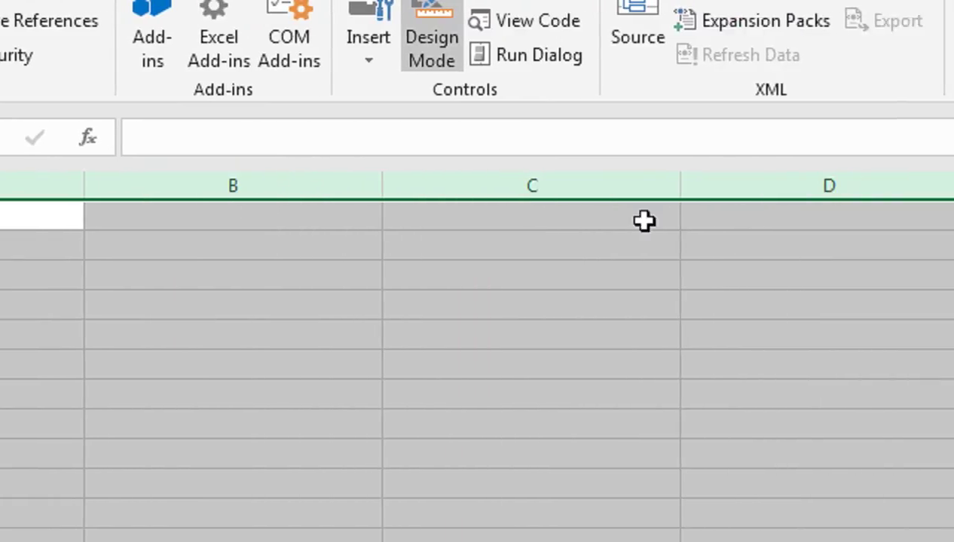
left_click_drag(17, 228, 27, 291)
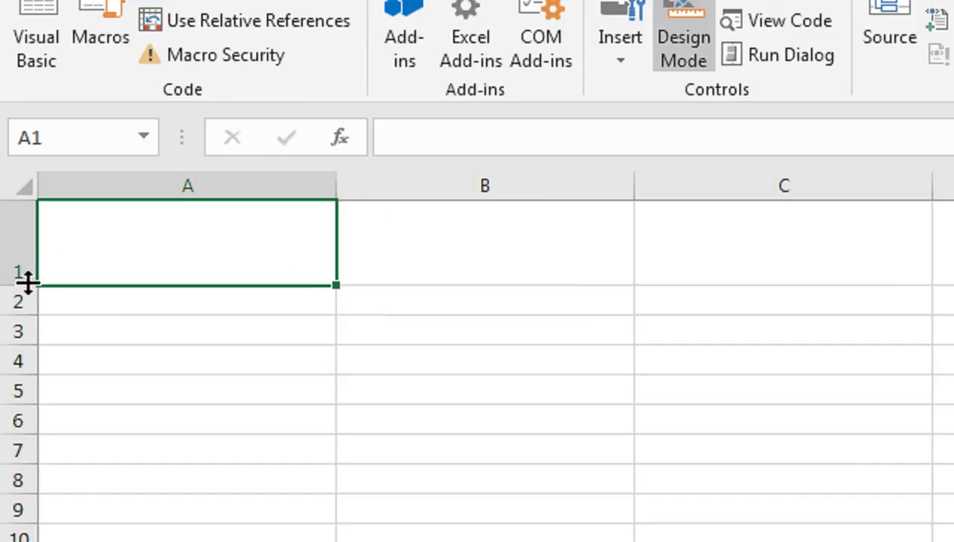
left_click_drag(55, 251, 950, 254)
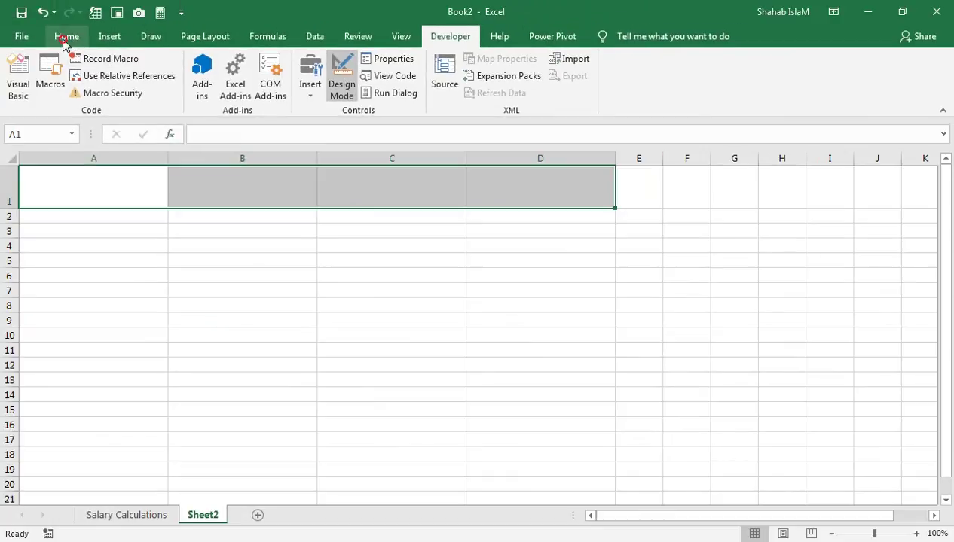
Step: Merge and centre A1:D1 and enter the title 'EMPLOYEE SALARY SLIP'
left_click(65, 39)
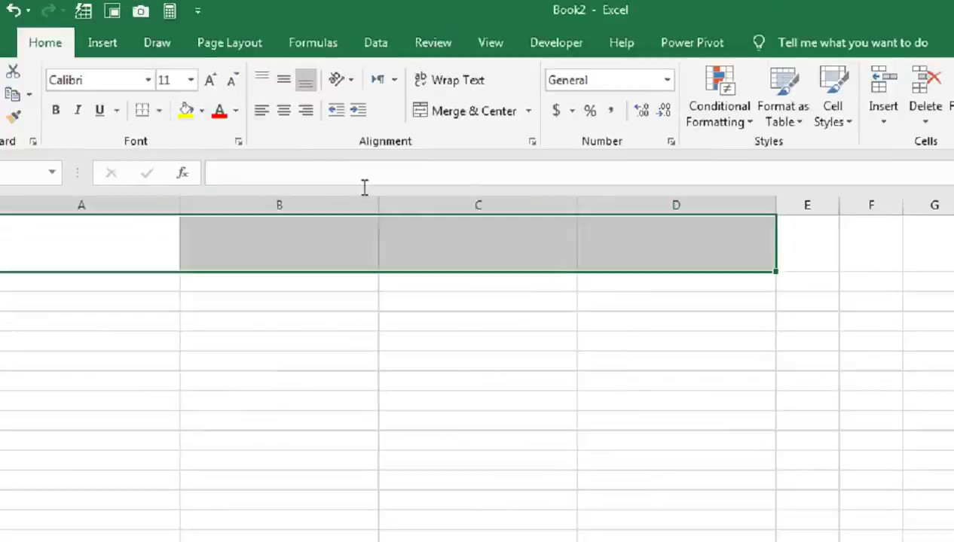
left_click(376, 92)
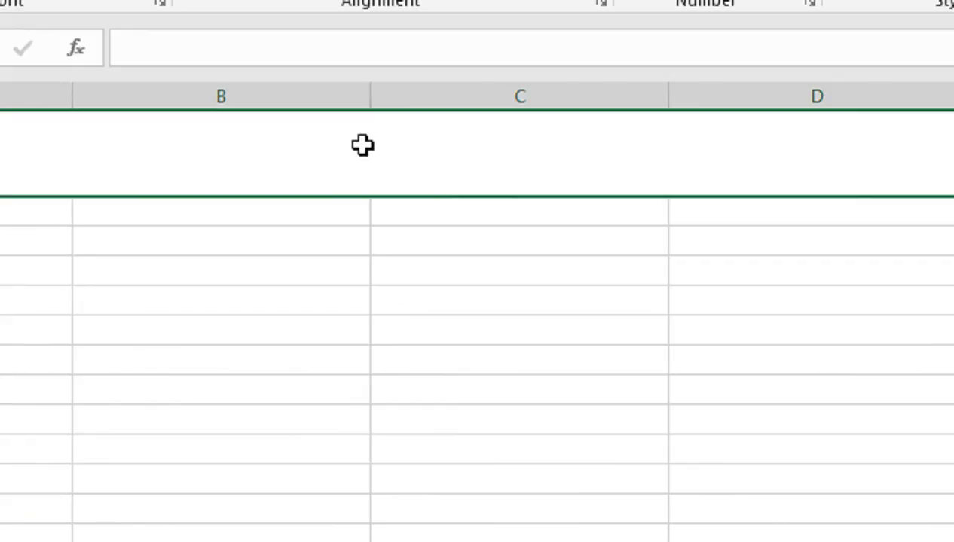
type("EMPL")
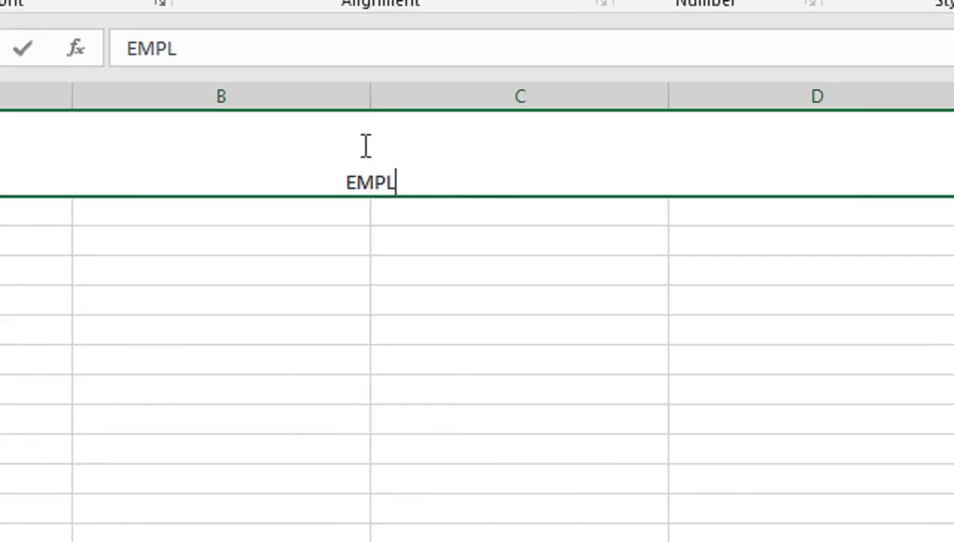
type("OYEE")
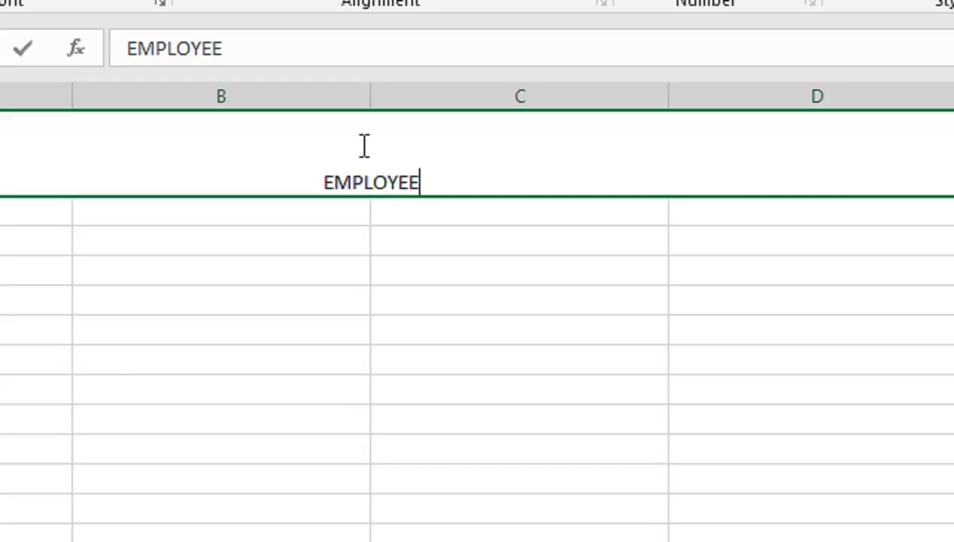
type(" SLARY")
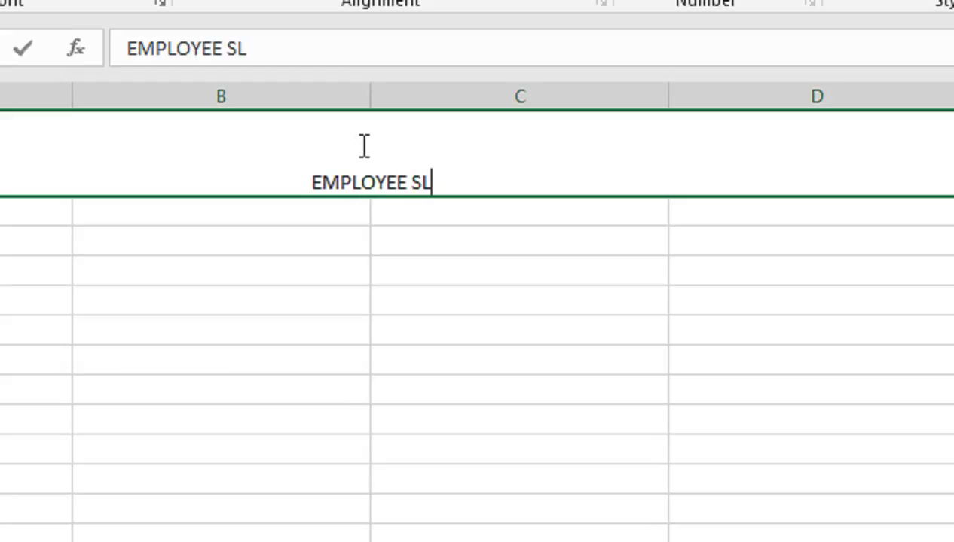
key("BackSpace")
key("BackSpace")
key("BackSpace")
key("BackSpace")
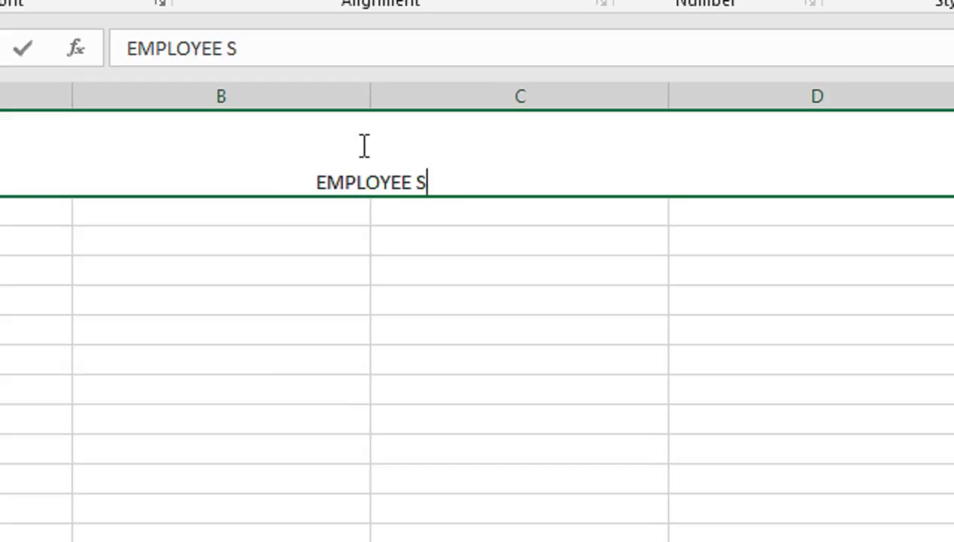
type("ALARY SLIP")
key("Return")
left_click(360, 146)
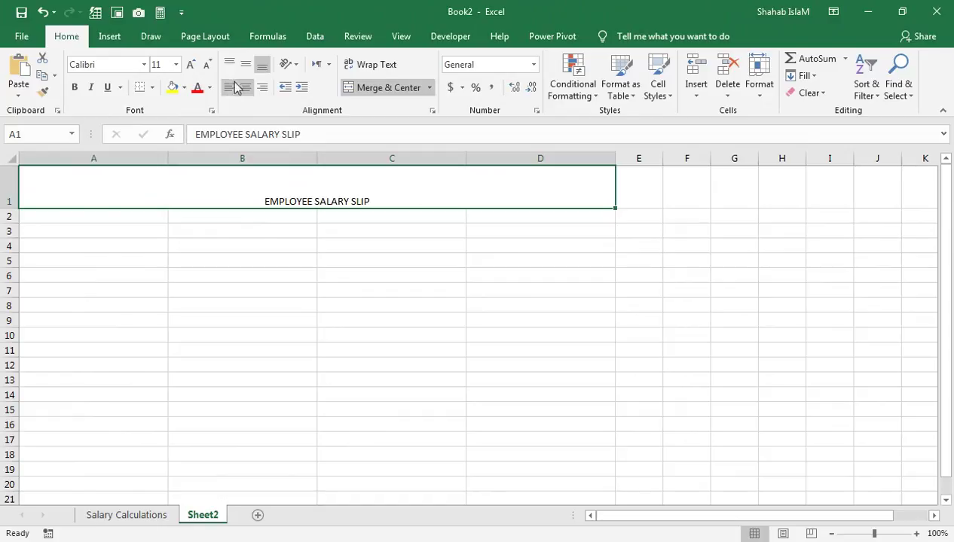
Step: Make the title bold, middle-aligned at size 28, and shrink row 2 to a 3-point strip
left_click(239, 64)
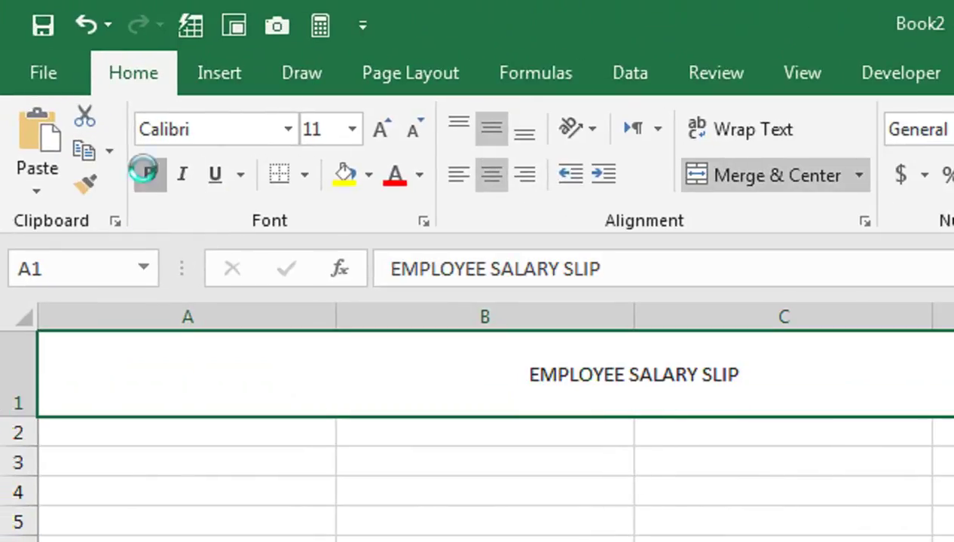
left_click(147, 174)
left_click(379, 127)
left_click(379, 126)
left_click(379, 127)
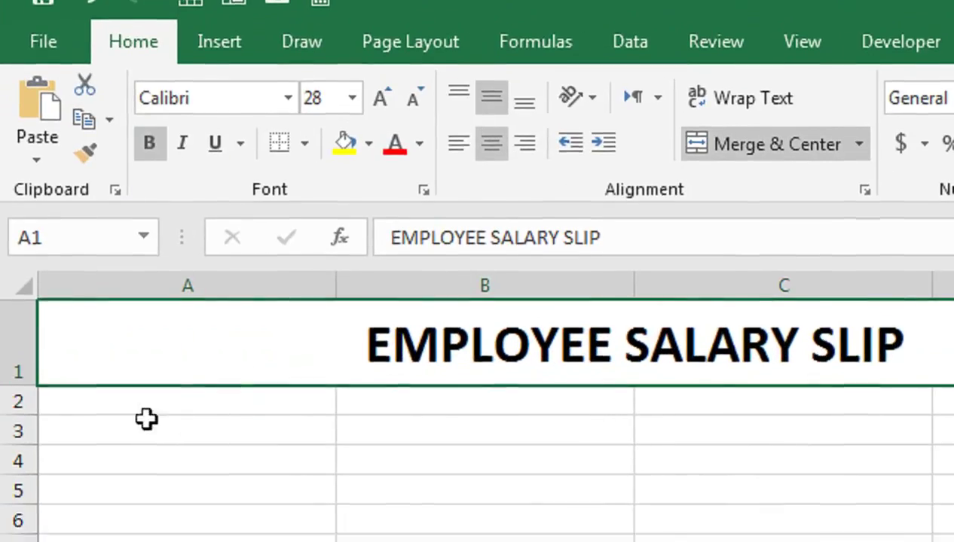
left_click_drag(19, 415, 31, 388)
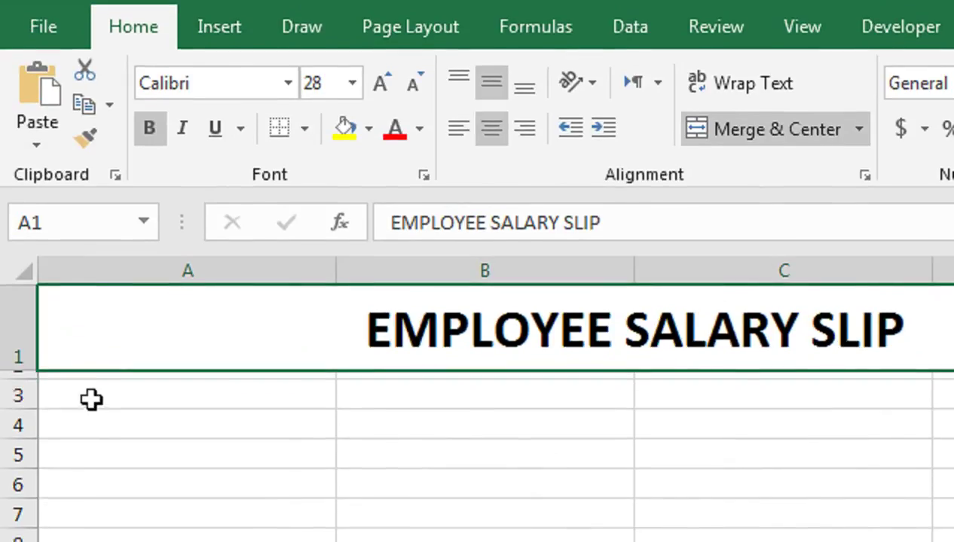
left_click(113, 400)
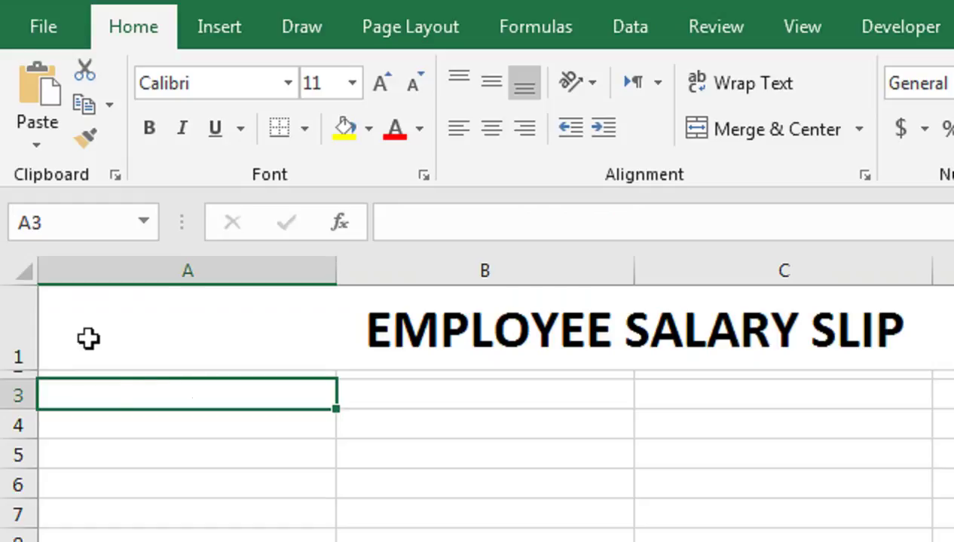
Step: Enter EMPLOYEE UID, EMPLOYEE NAME, DESIGNATION and COMPANY NAME in A3:A6
type("EMP")
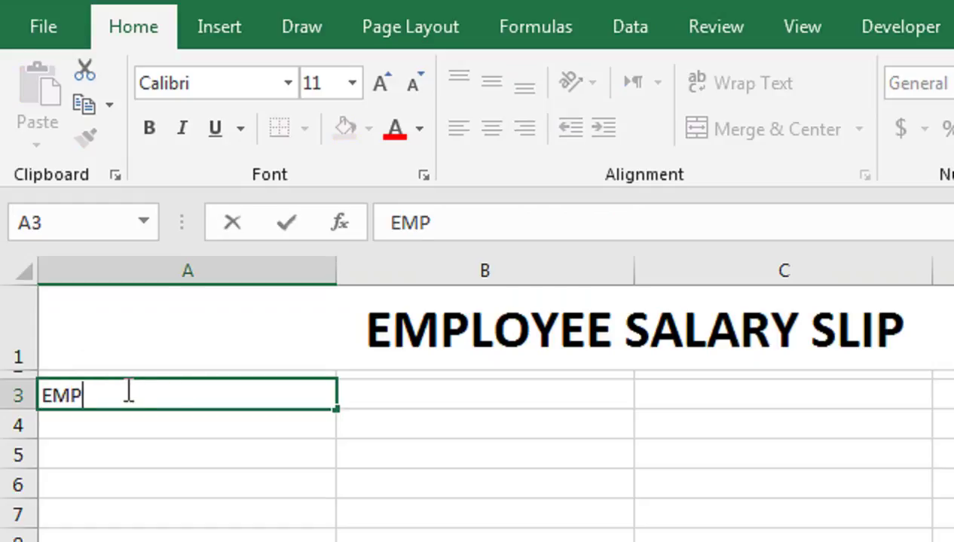
type("LOYEE UID")
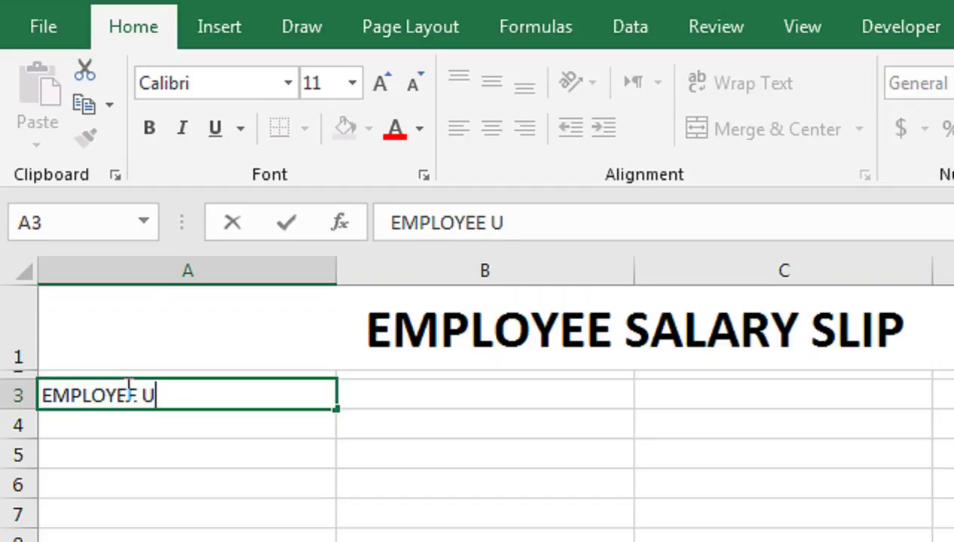
key("Return")
type("EMPL")
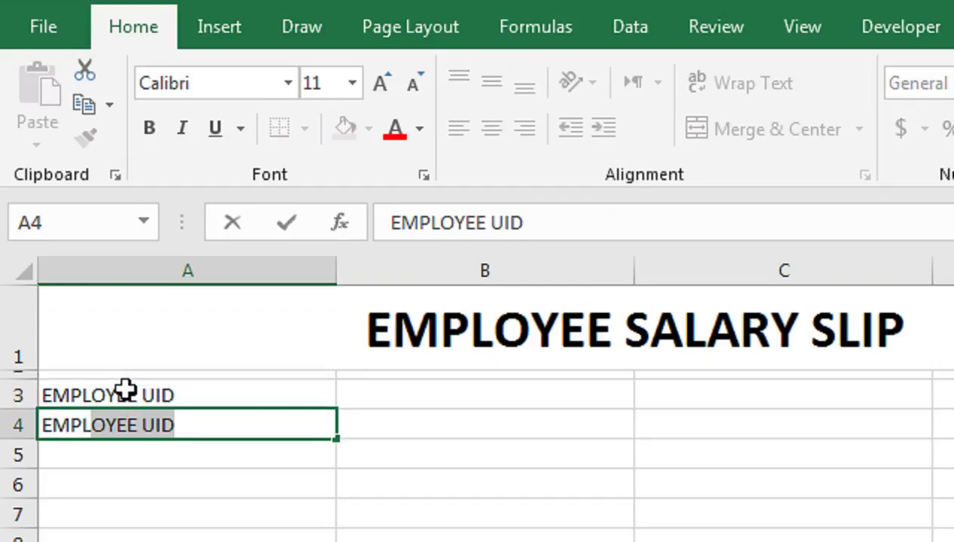
type("OYEE NAME")
key("Return")
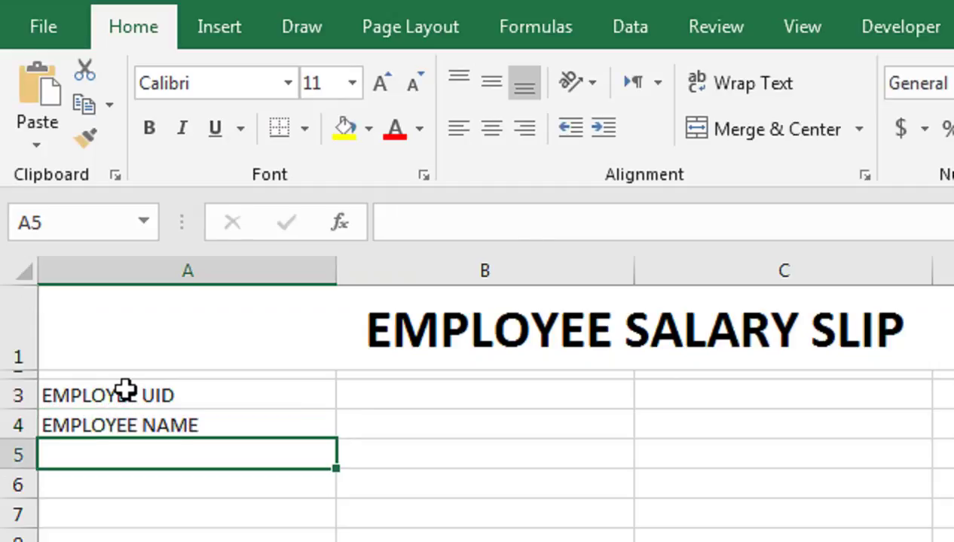
type("DESIGNATION")
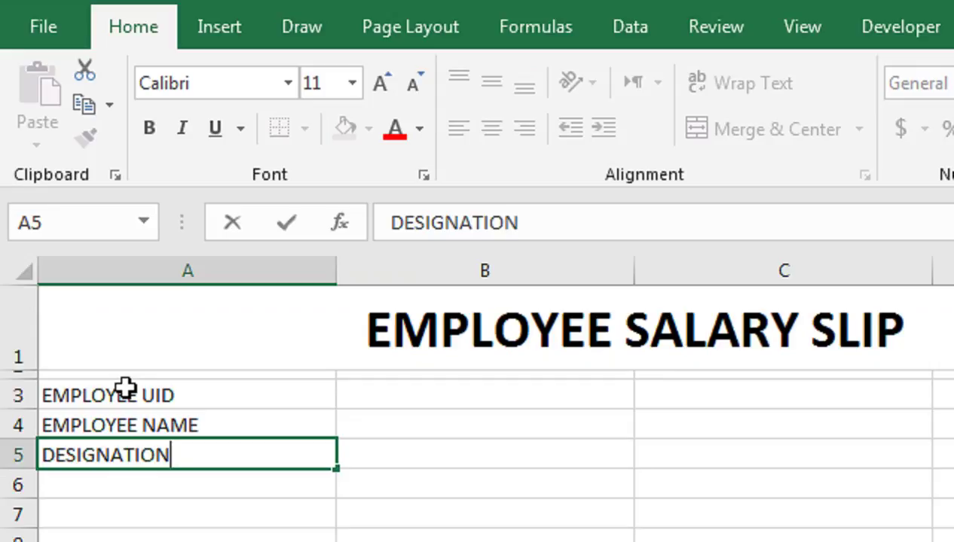
key("Return")
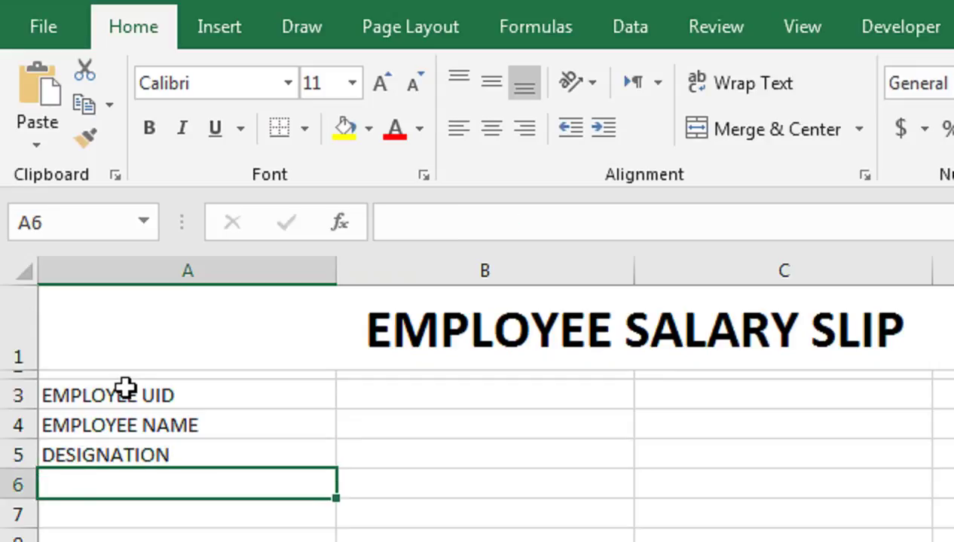
type("COMPNAY")
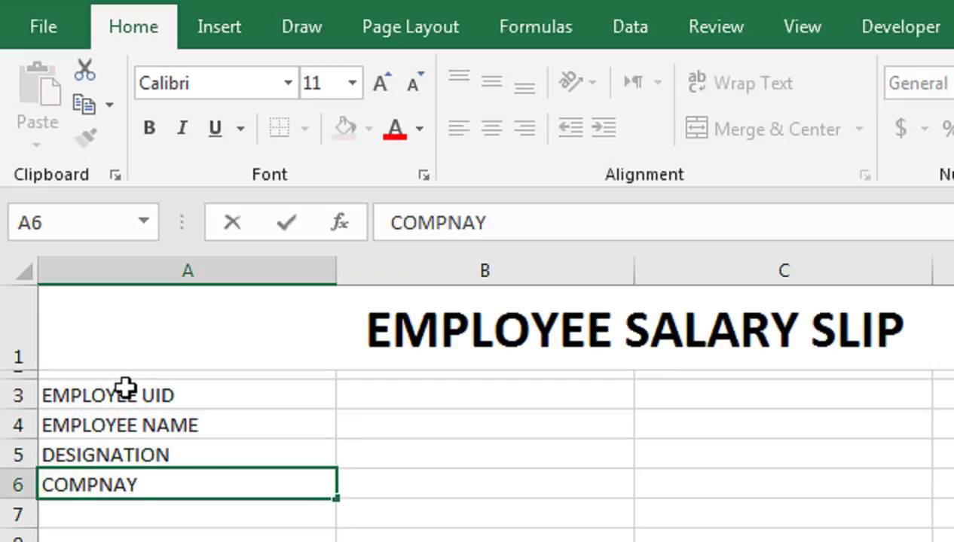
key("BackSpace")
key("BackSpace")
key("BackSpace")
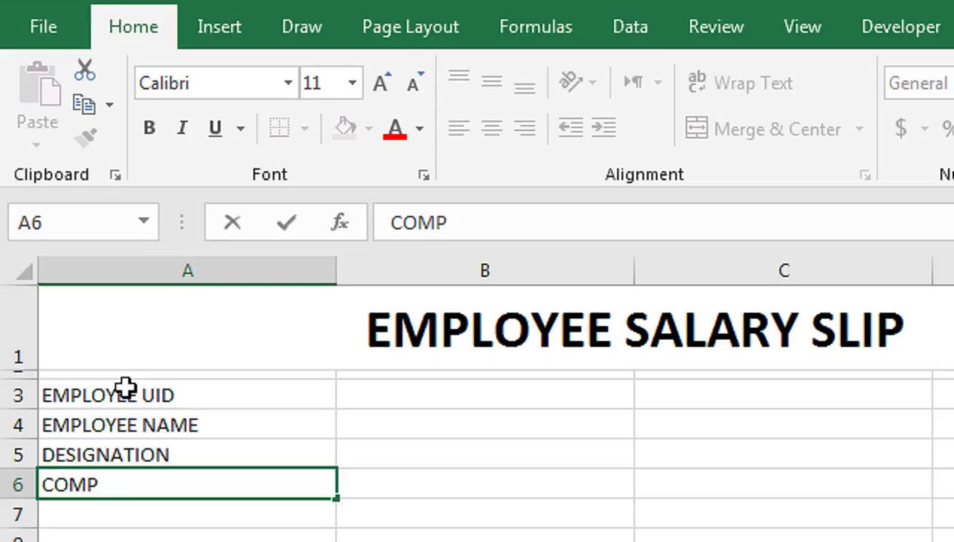
type("ANY NAME")
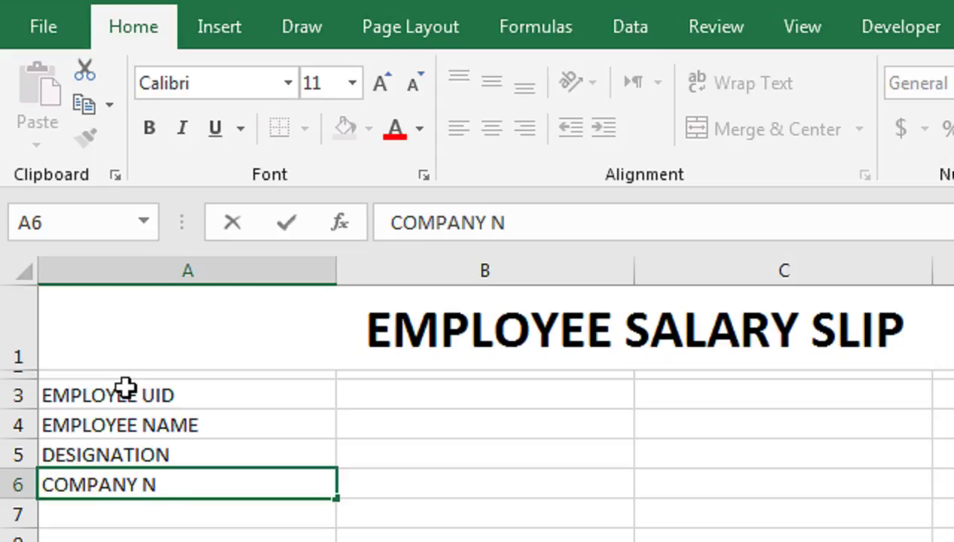
key("Tab")
Step: Enter the labels MONTH in C3 and YEAR in C4
key("Up")
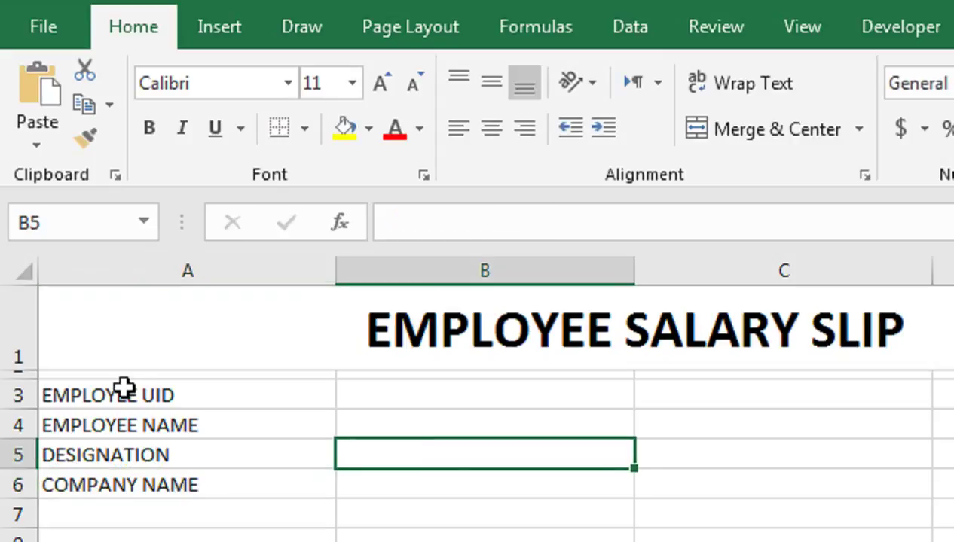
key("Up")
key("Up")
key("Right")
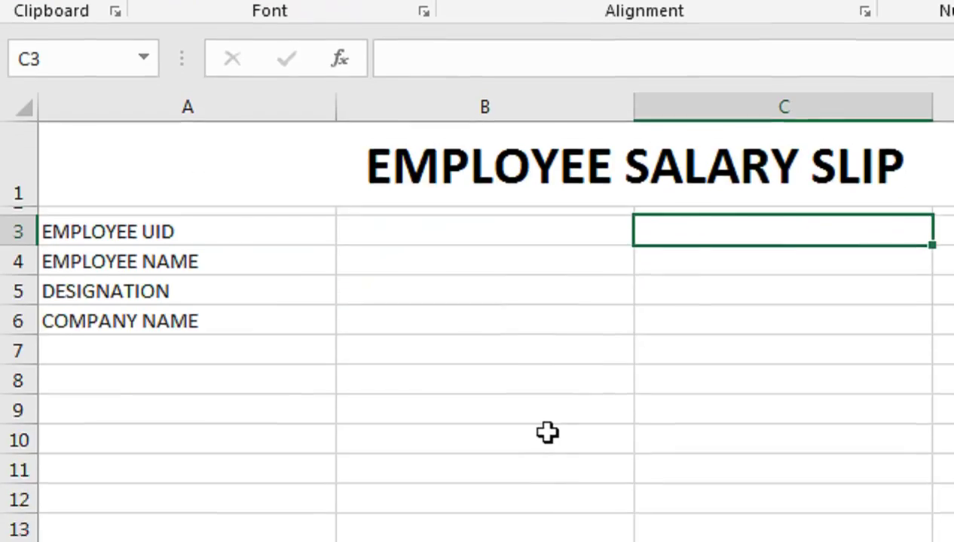
type("MONTH")
key("Return")
type("YEAR")
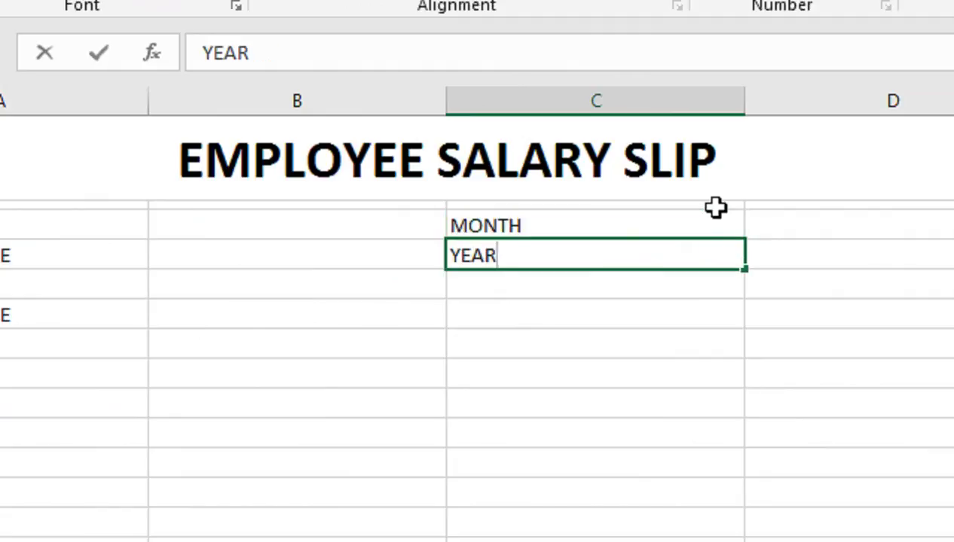
key("Return")
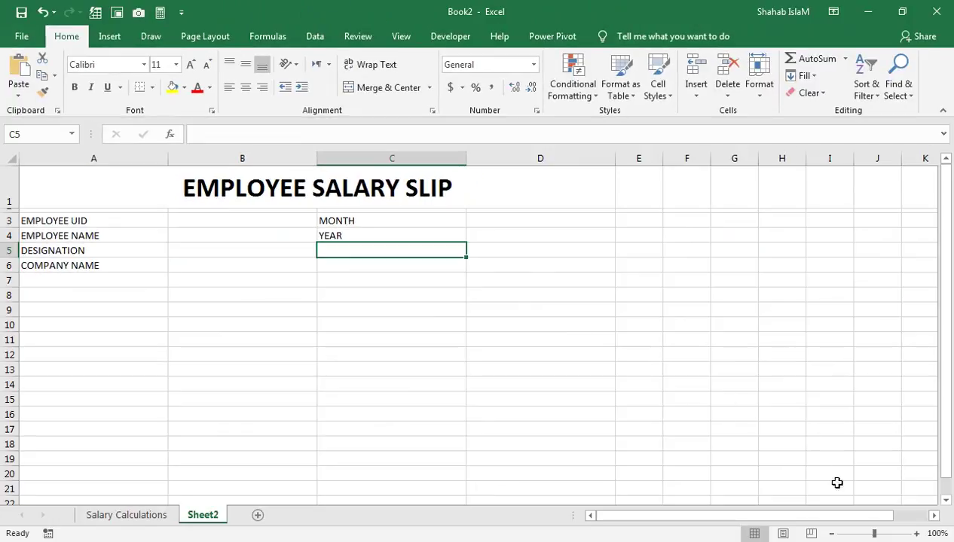
Step: Zoom in, make rows 3–6 slightly taller, and collapse row 7 into a thin gap
left_click_drag(880, 535, 888, 534)
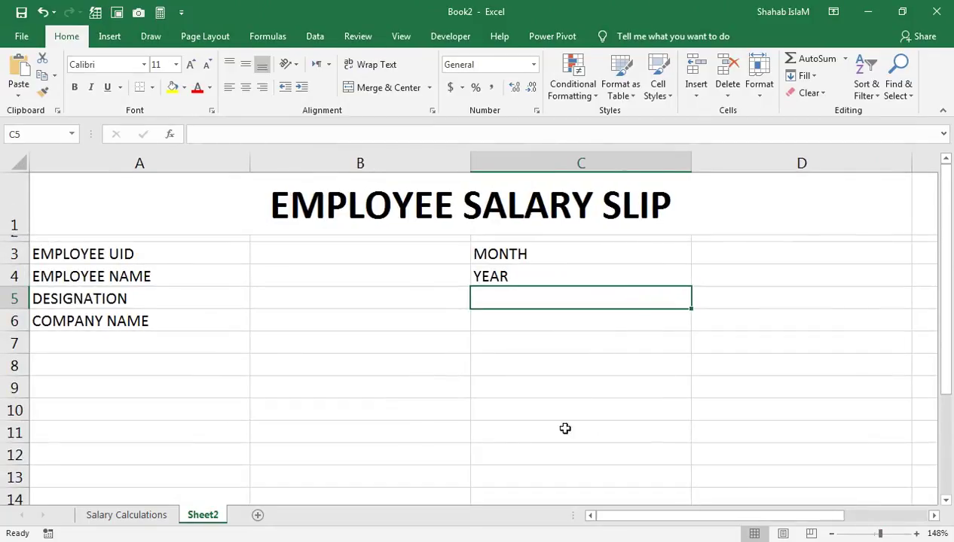
left_click(441, 334)
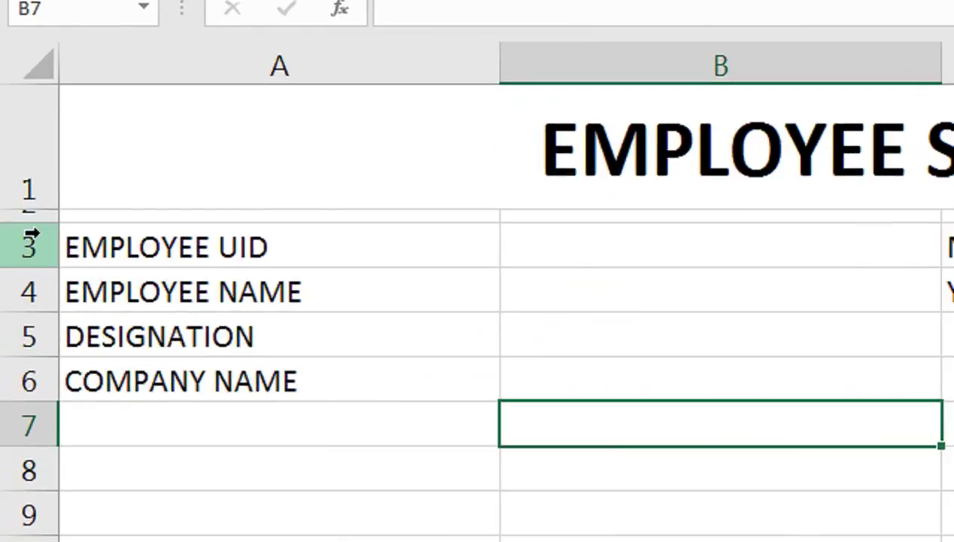
left_click_drag(31, 235, 60, 390)
left_click_drag(60, 264, 55, 285)
left_click(197, 373)
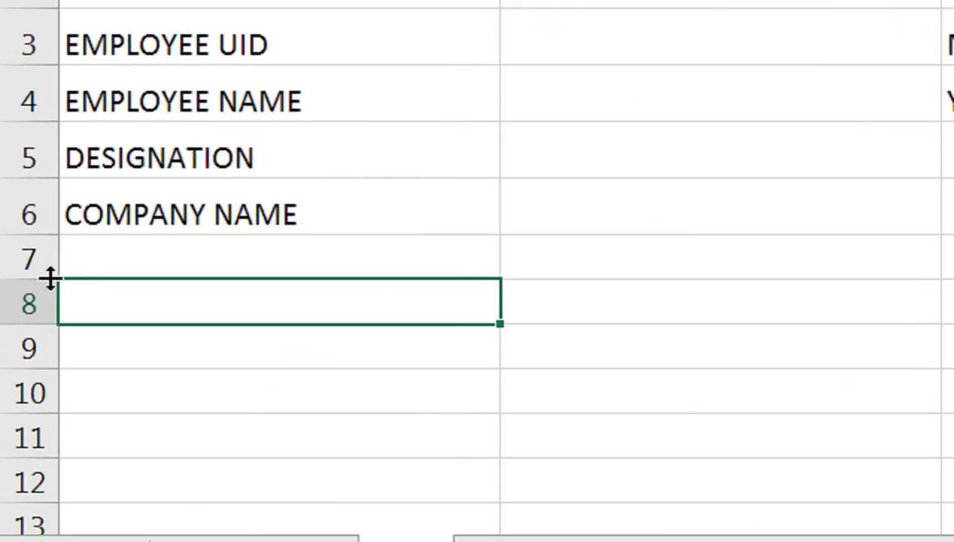
left_click_drag(25, 377, 25, 370)
left_click_drag(49, 263, 54, 248)
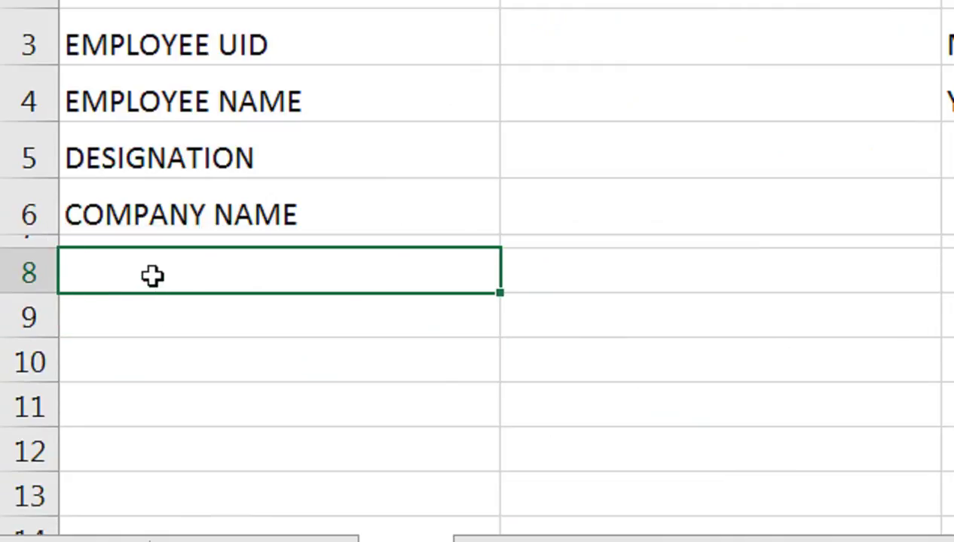
Step: Type EMOLUMENTS in A8, AMOUNT IS Rs. in B8 and DEDUCTIONS in C8
type("EM")
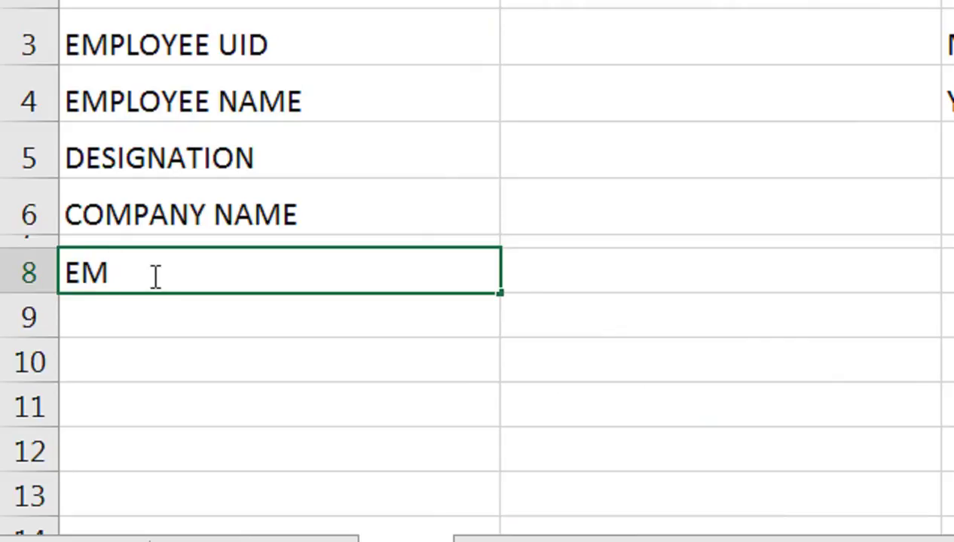
type("OLUMENTS")
key("Tab")
left_click(155, 275)
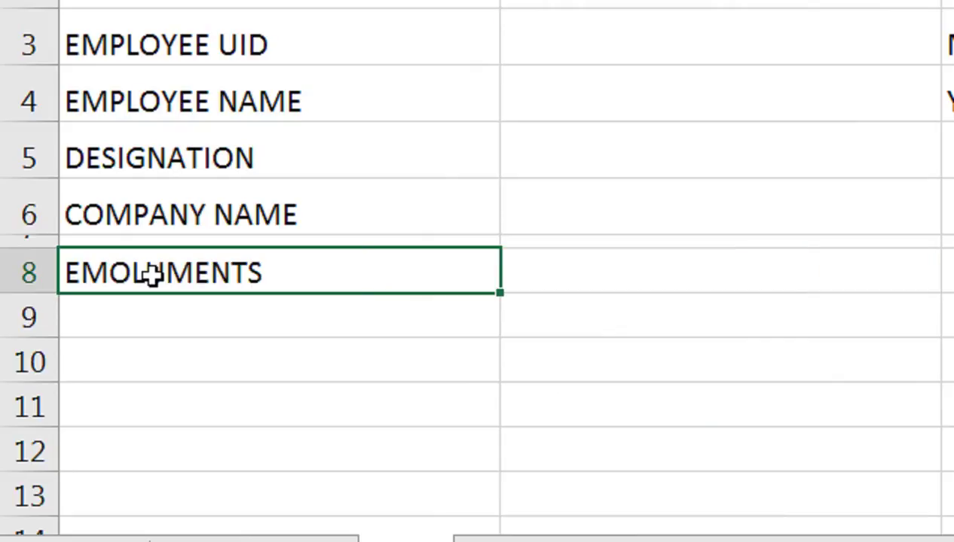
left_click(608, 276)
type("AMOUNT")
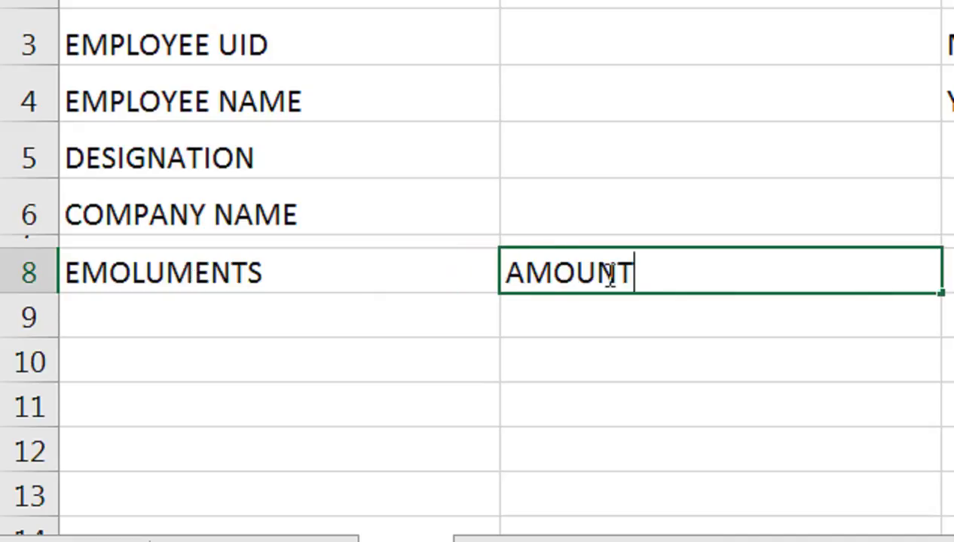
type(" IS Rs")
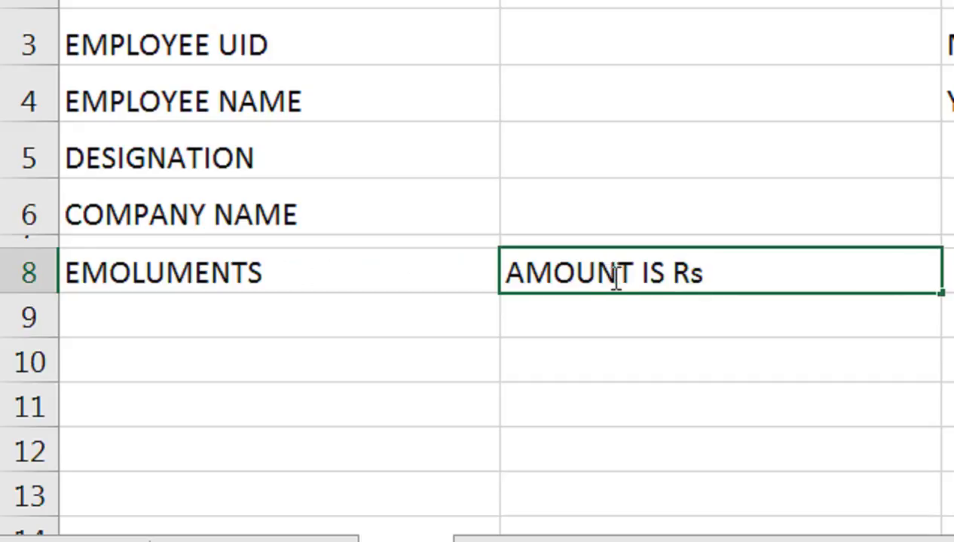
type(".")
key("Tab")
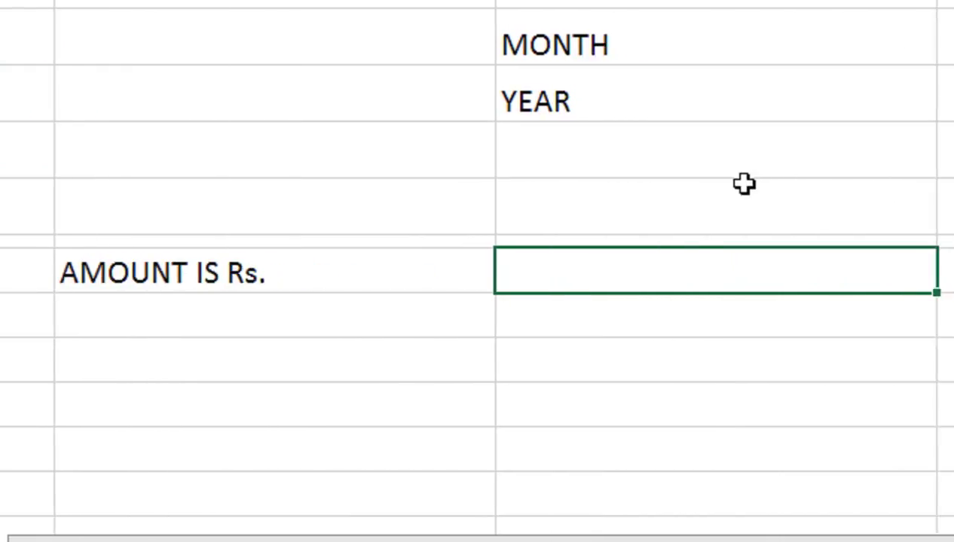
type("D")
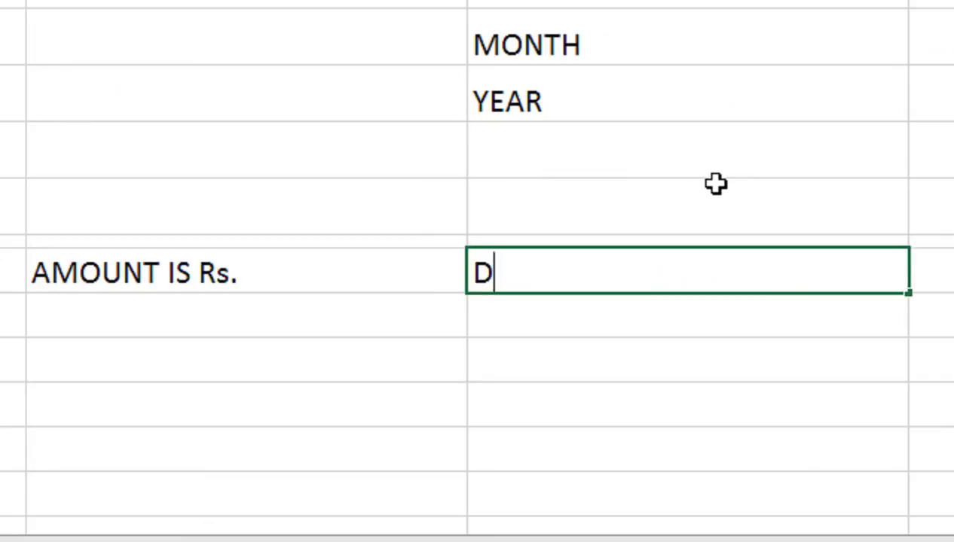
type("EDUCTIONS")
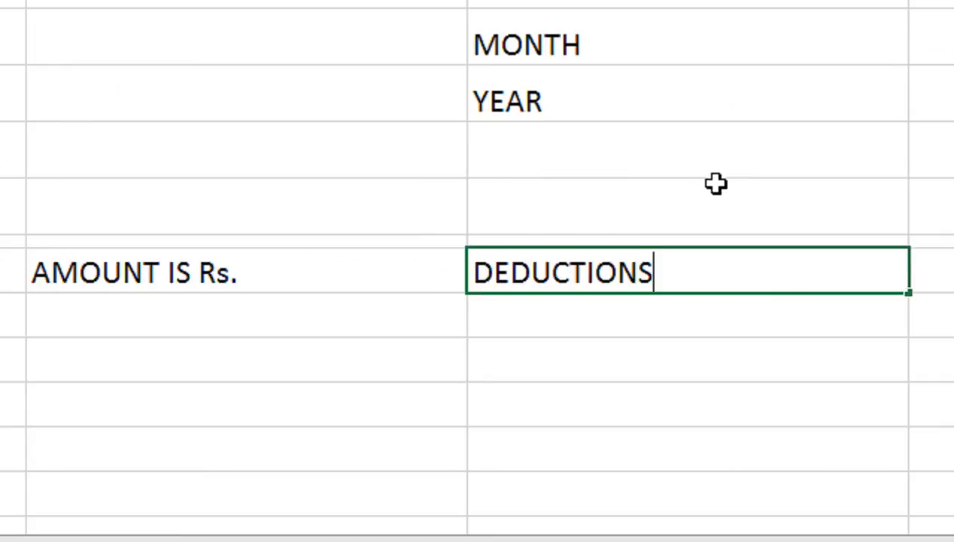
key("Tab")
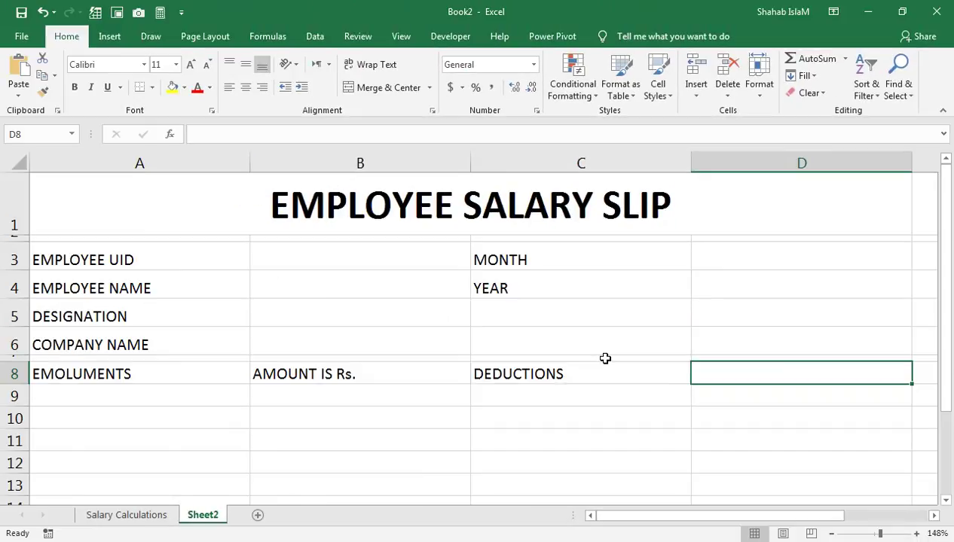
Step: Copy the AMOUNT IS Rs. heading into D8 and middle-align the labels in A3:A6
left_click(441, 382)
key("ctrl+c")
left_click(729, 379)
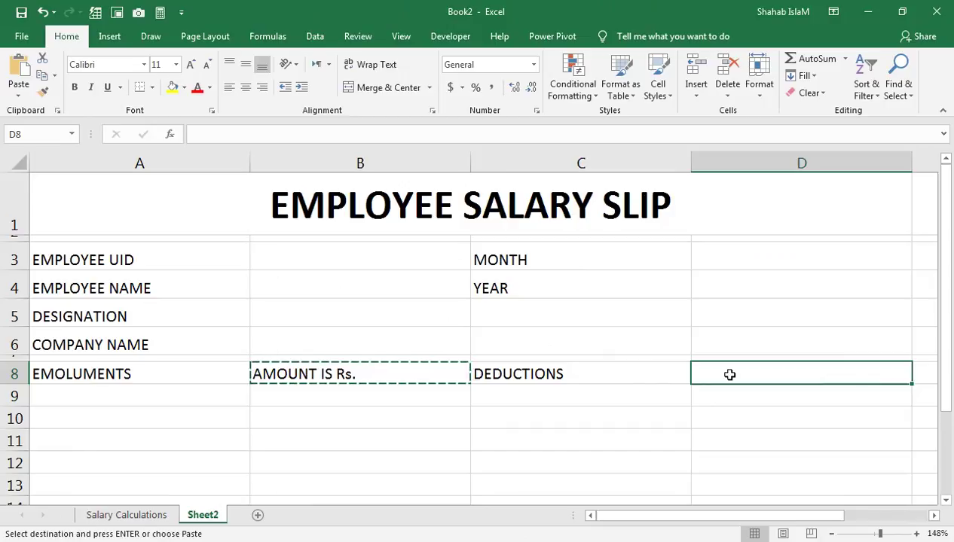
key("ctrl+v")
left_click_drag(128, 252, 143, 336)
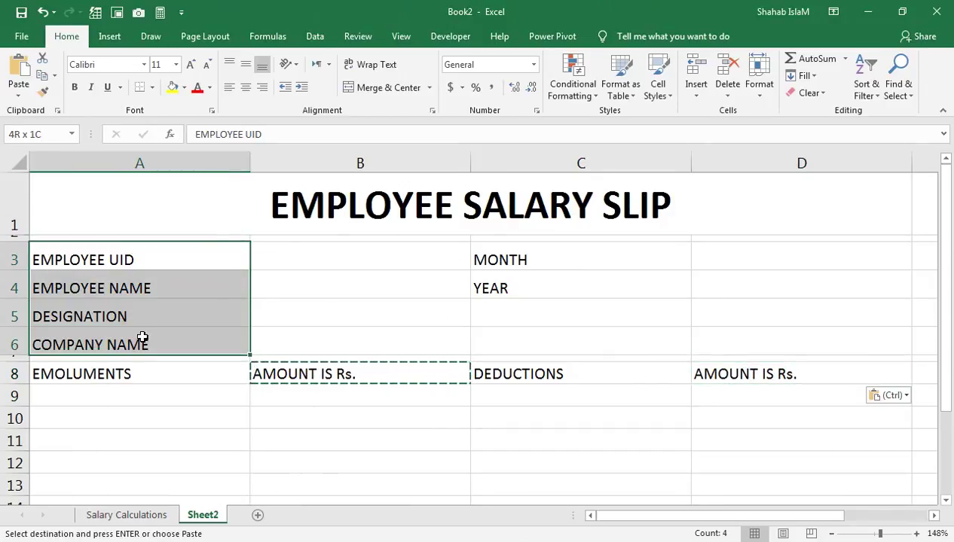
left_click(246, 64)
Step: Make the employee detail labels in A3:A6 bold at size 14
left_click(75, 88)
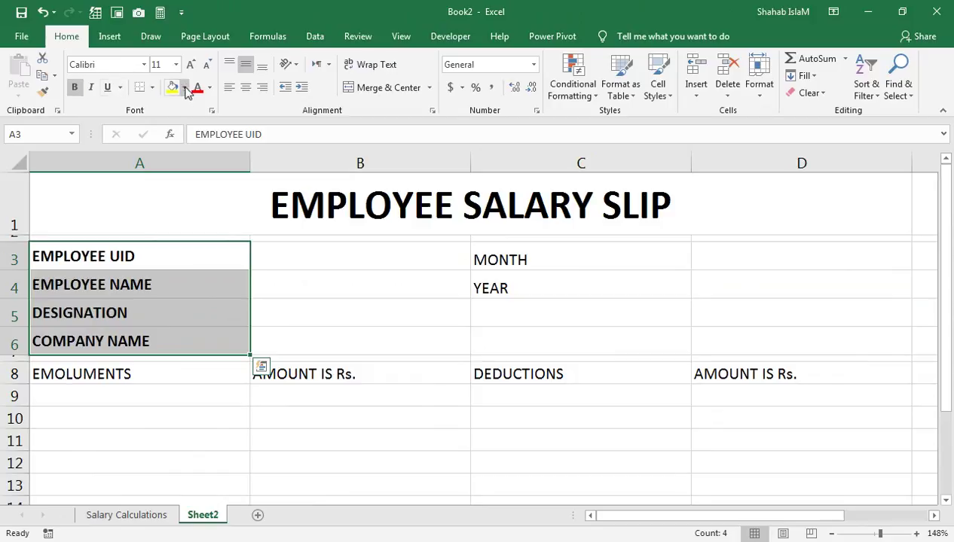
left_click(190, 65)
left_click(190, 64)
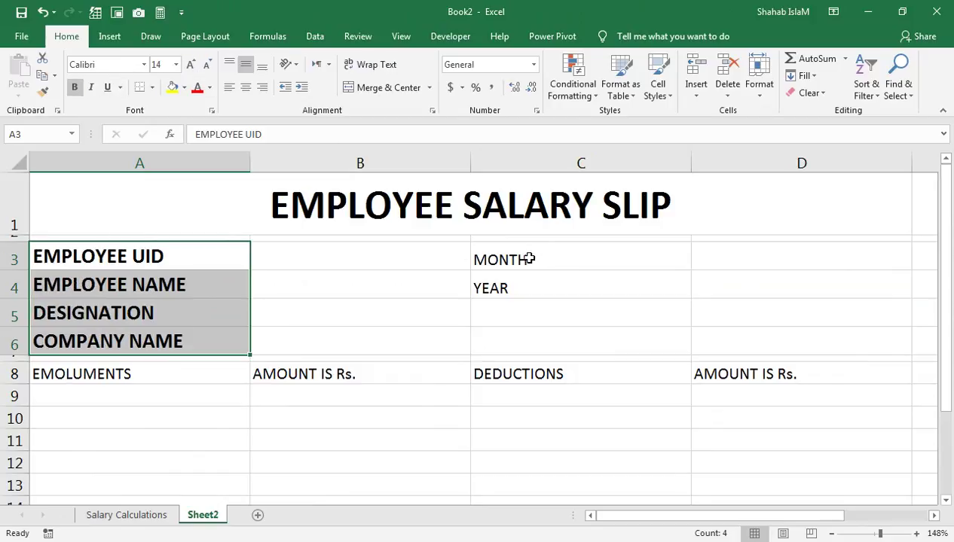
Step: Make MONTH and YEAR in C3:C4 bold and middle-aligned at size 14
left_click_drag(526, 259, 519, 342)
left_click(74, 88)
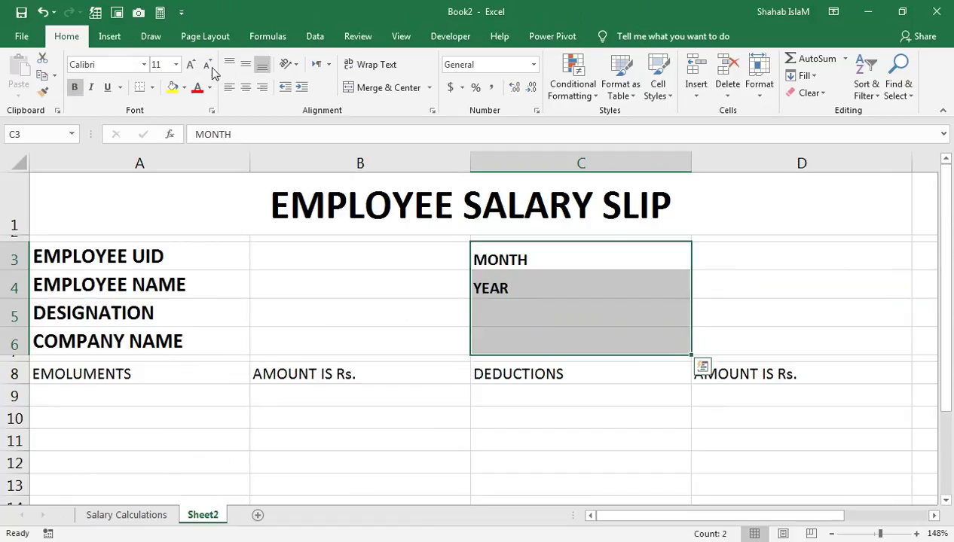
left_click(245, 65)
left_click(190, 64)
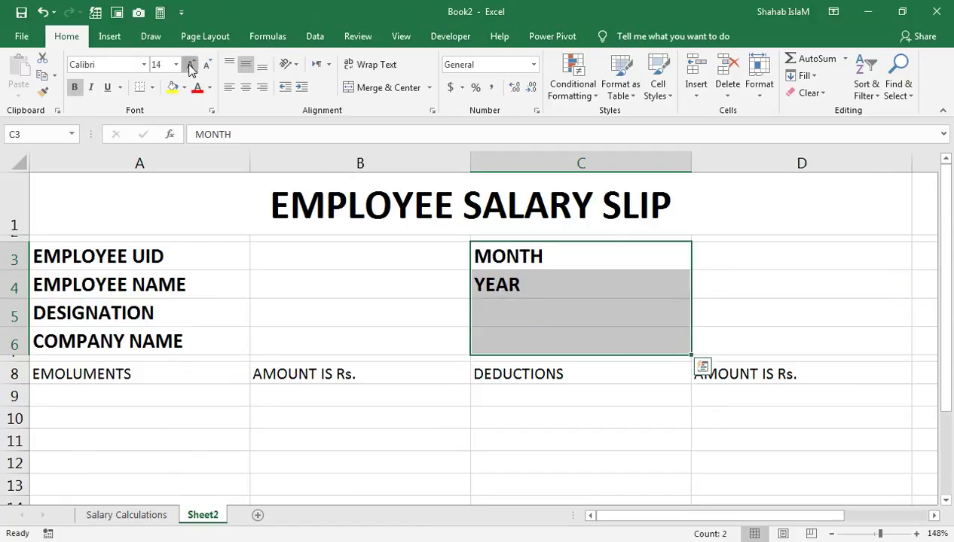
left_click(190, 65)
left_click(156, 260)
left_click_drag(535, 251, 521, 280)
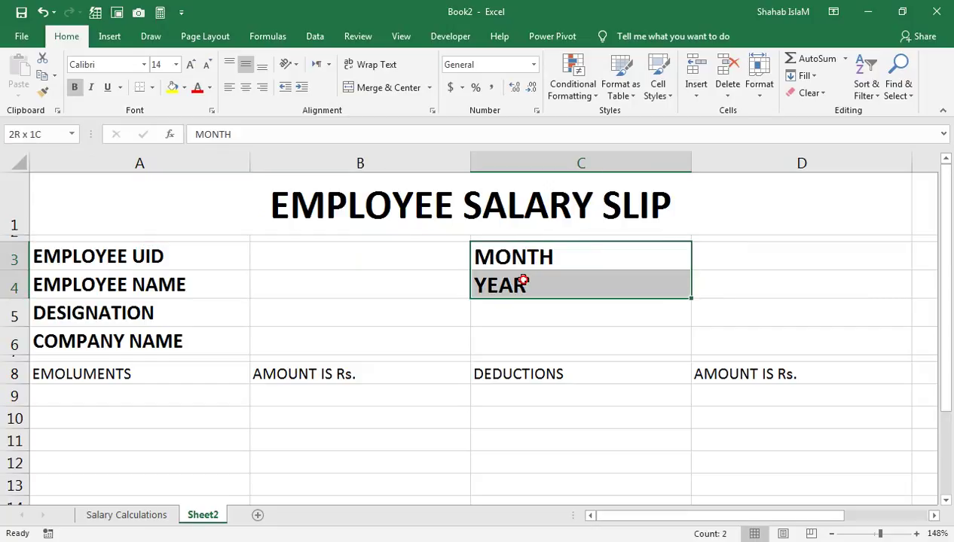
left_click(206, 66)
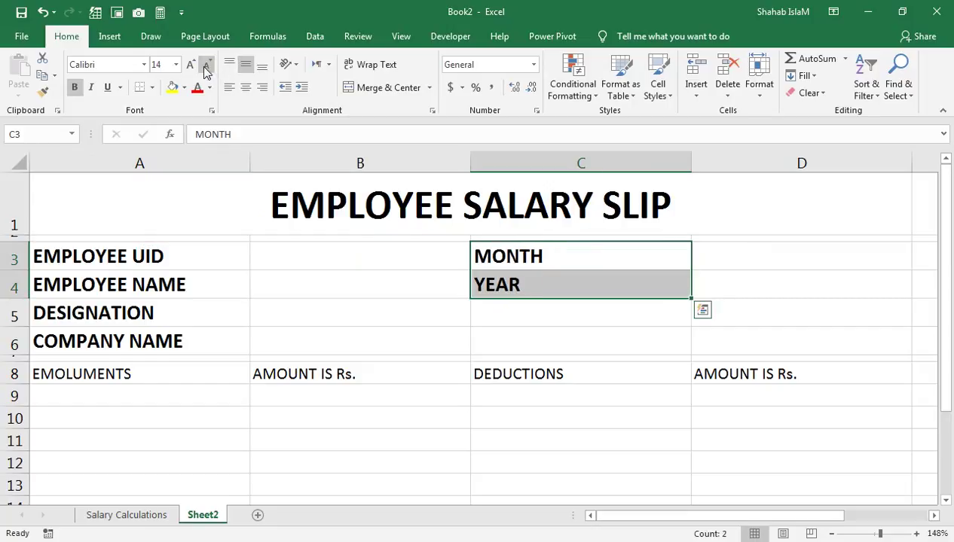
left_click(376, 347)
left_click_drag(141, 367, 728, 373)
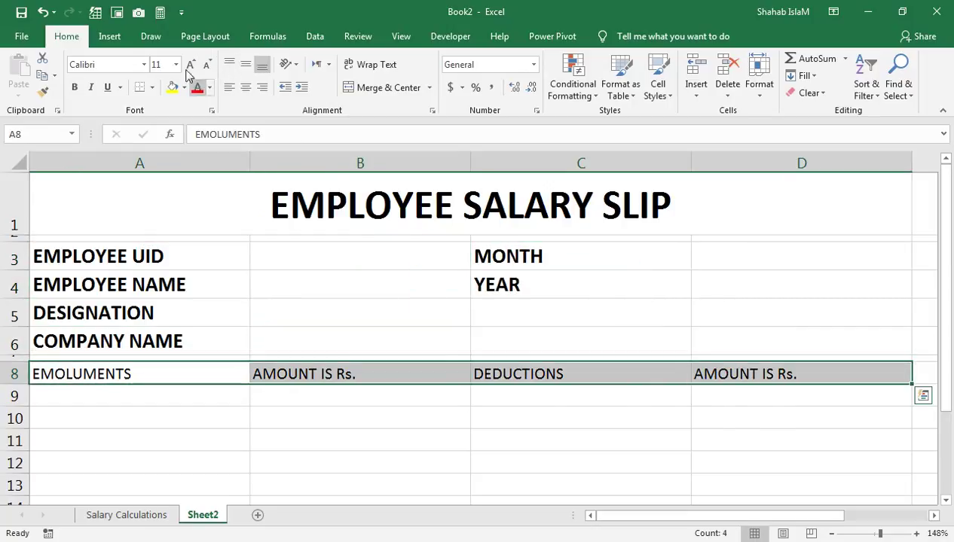
Step: Centre the A8:D8 headings and make them bold at size 14
left_click(245, 88)
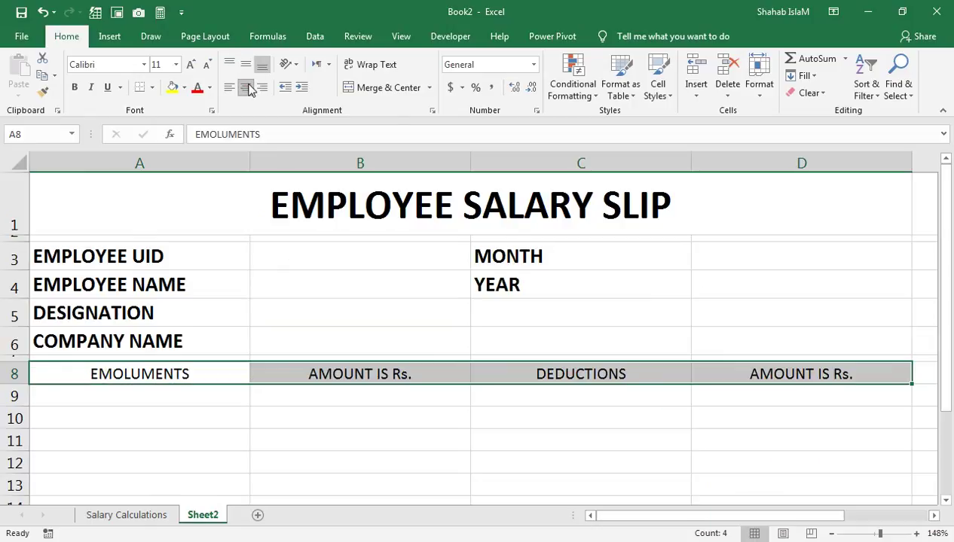
left_click(75, 87)
left_click(190, 65)
left_click(190, 65)
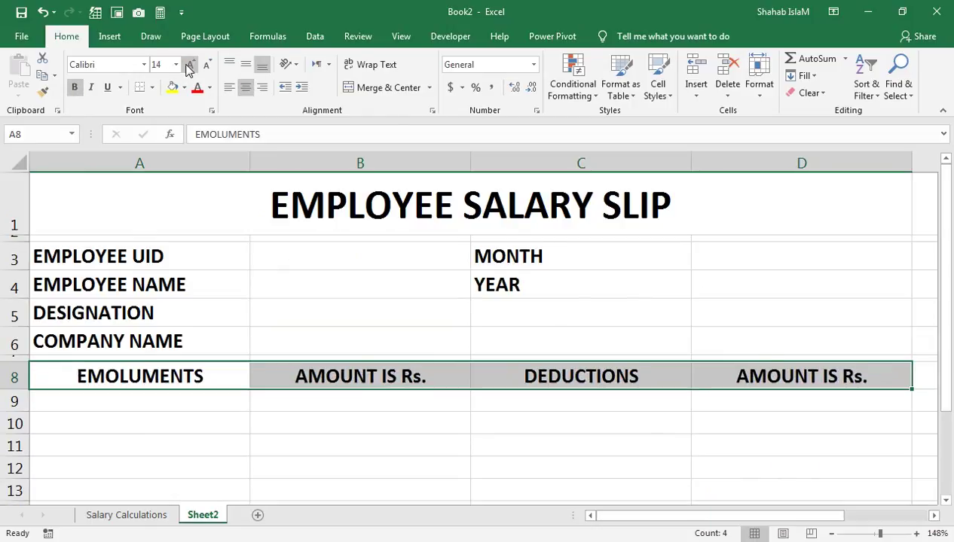
left_click(371, 438)
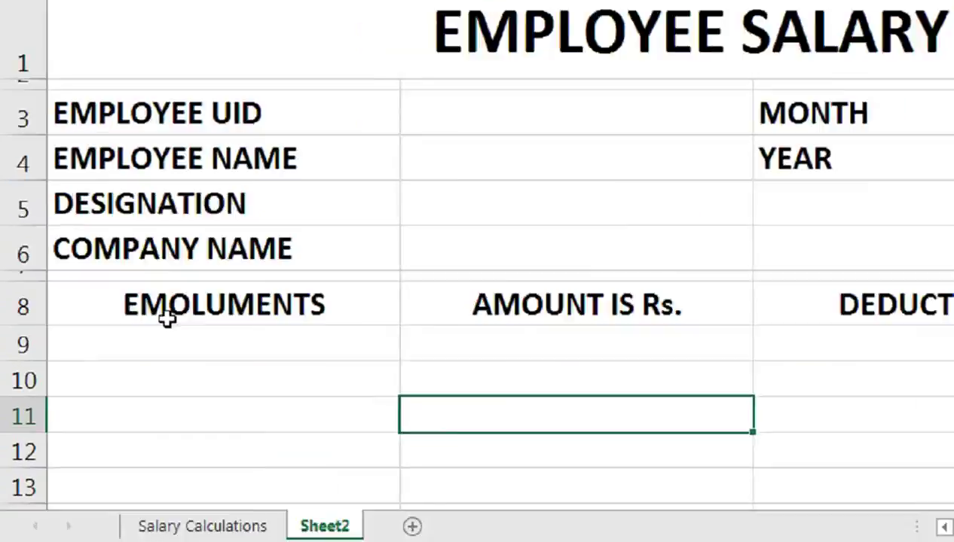
Step: Enter BASIC PAY in A9 and HOUSE RENT ALLOWANCE in A10
left_click(124, 397)
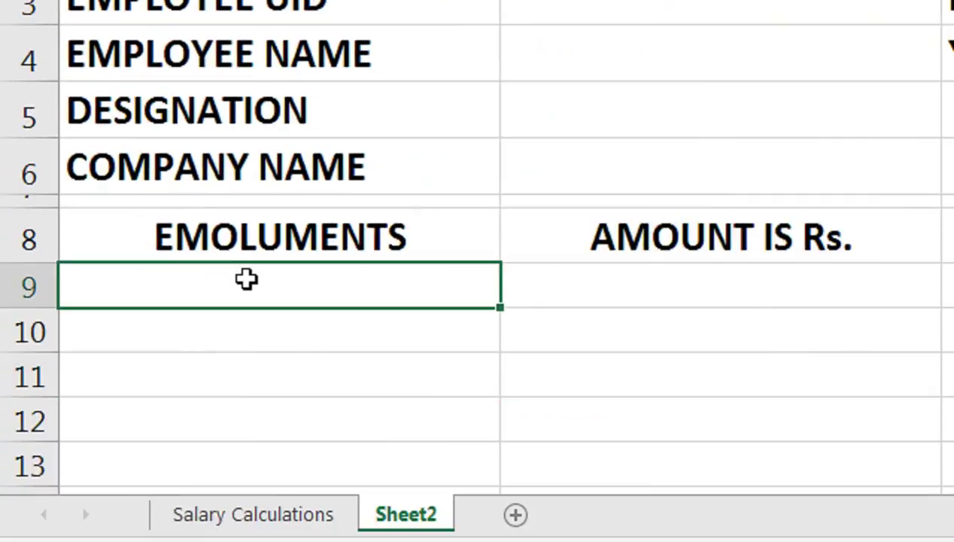
type("BAS")
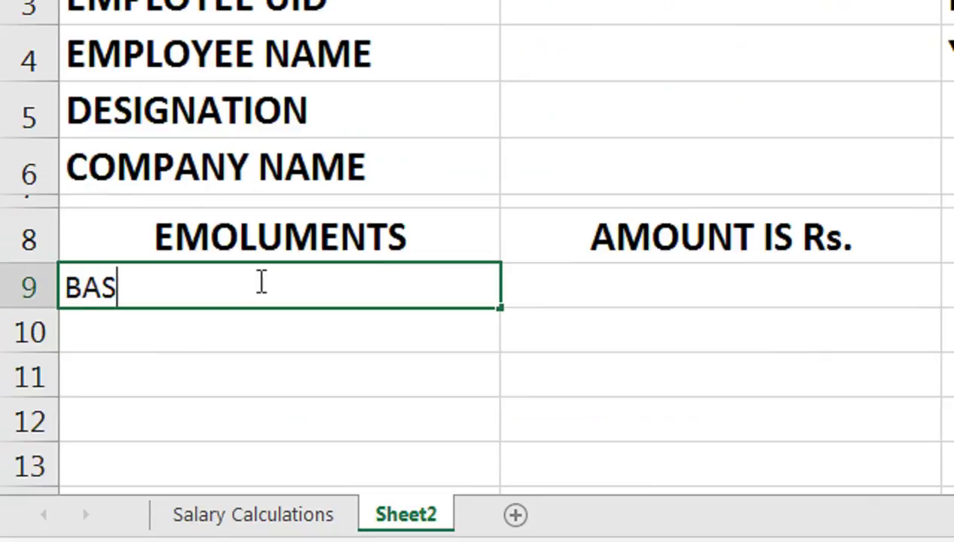
type("IC PAY")
key("Return")
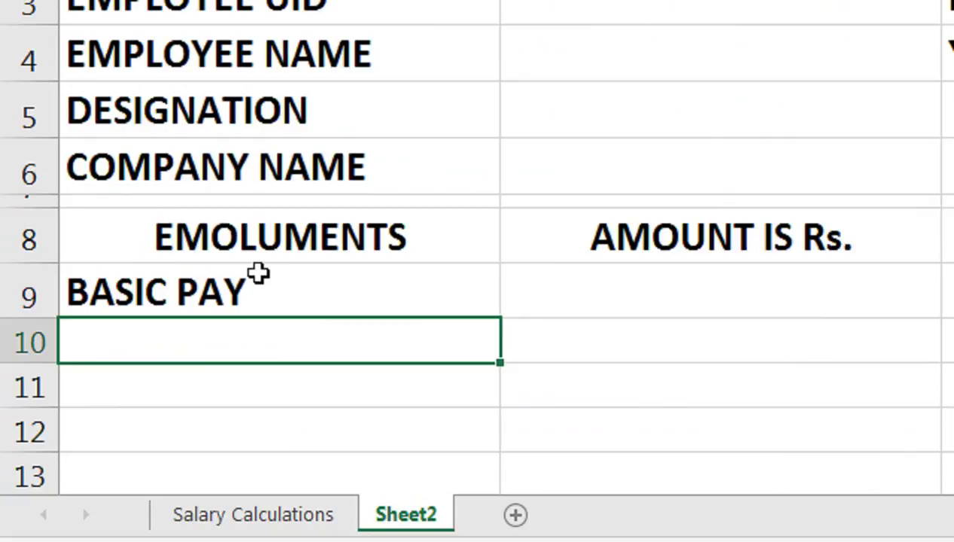
type("HOU")
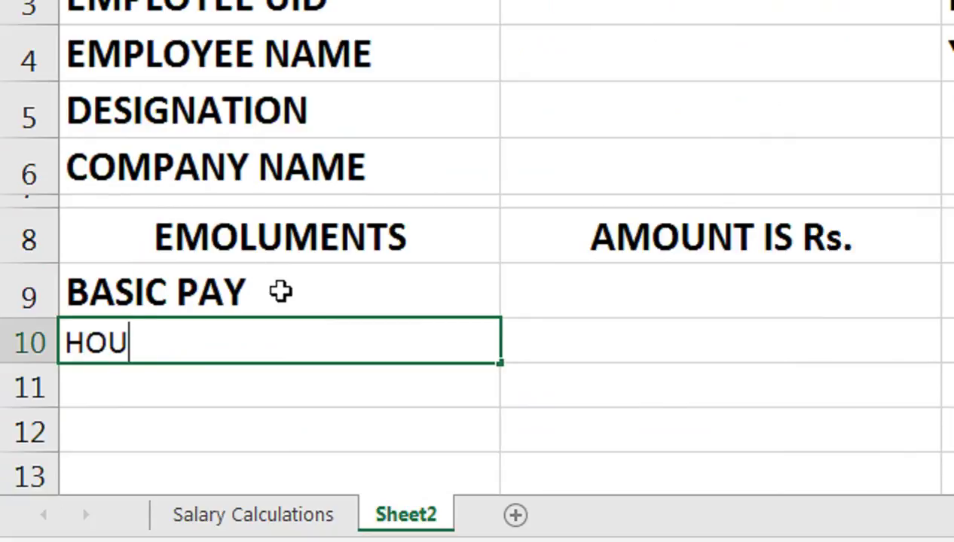
type("SE RENT ")
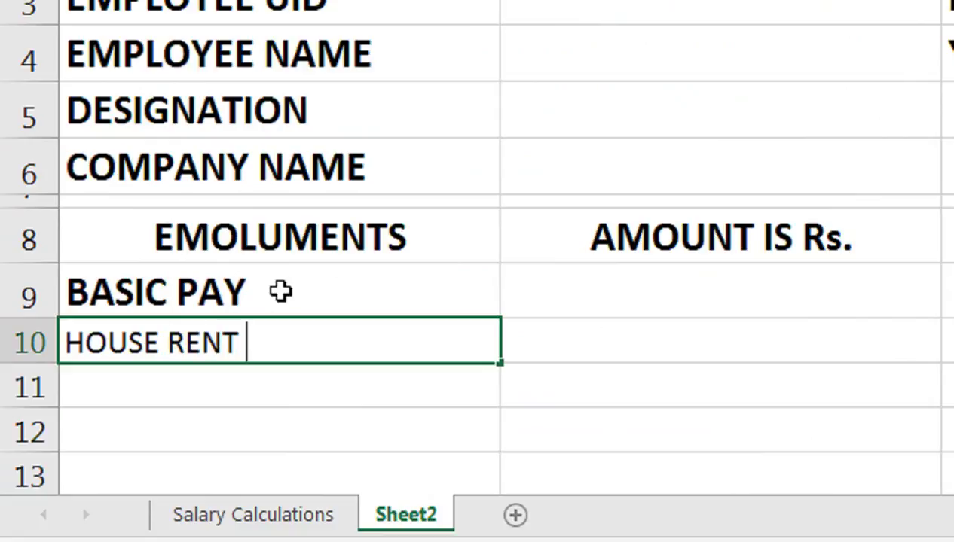
type("ALLOW")
type("ANCE")
key("Return")
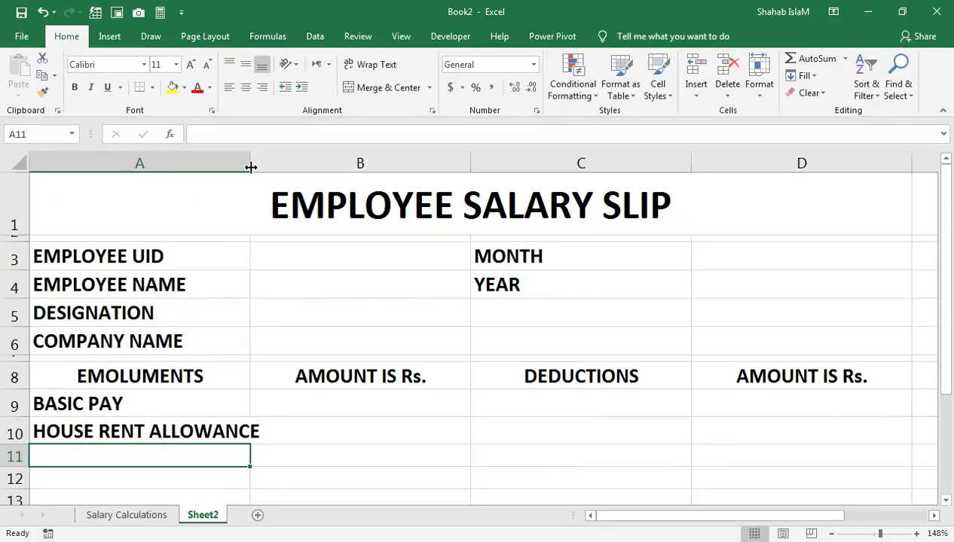
Step: Widen column A and enter CONVEYANCE ALLOWANCE in A11
left_click_drag(250, 167, 260, 168)
scroll(260, 168, "down", 1)
left_click(224, 305)
left_click_drag(224, 306, 811, 205)
left_click(136, 453)
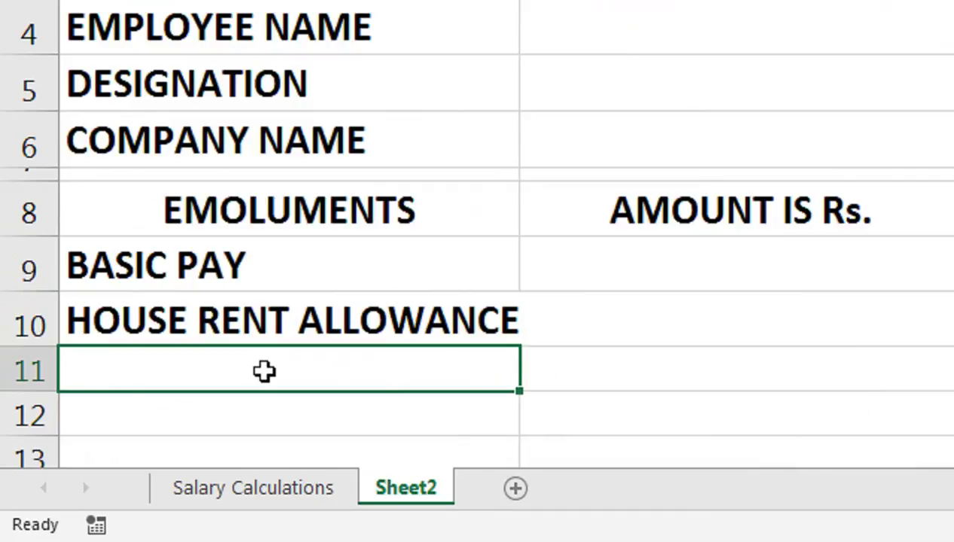
type("CO")
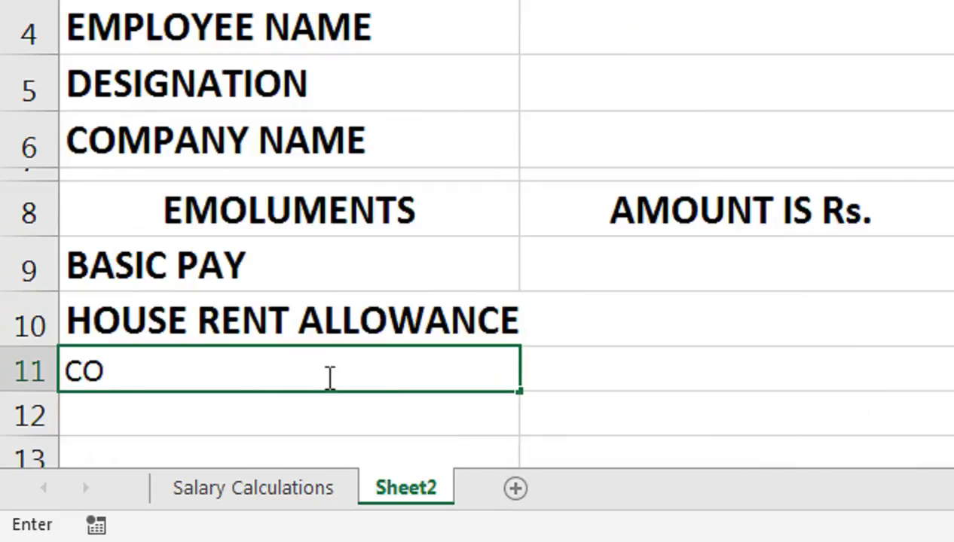
type("NVEYA")
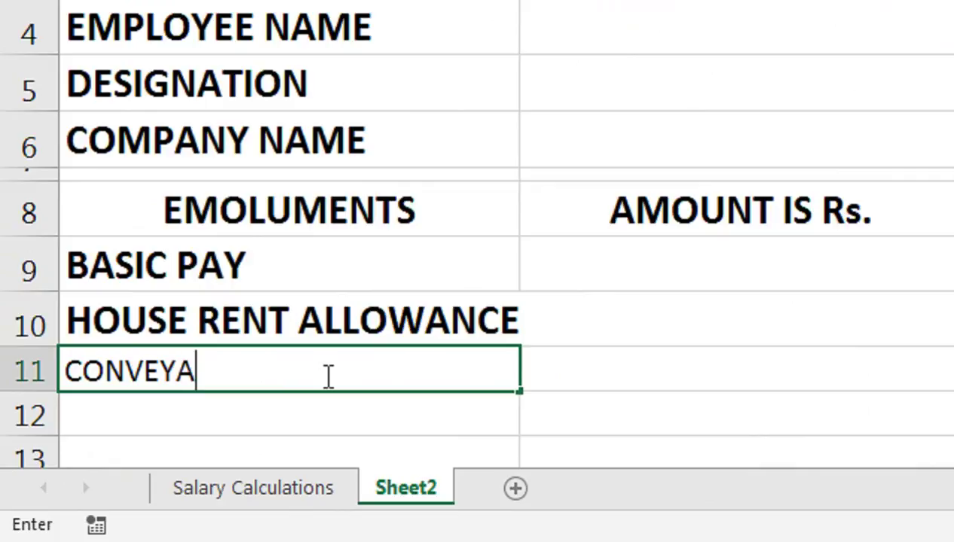
type("NCE ALLOWANCE")
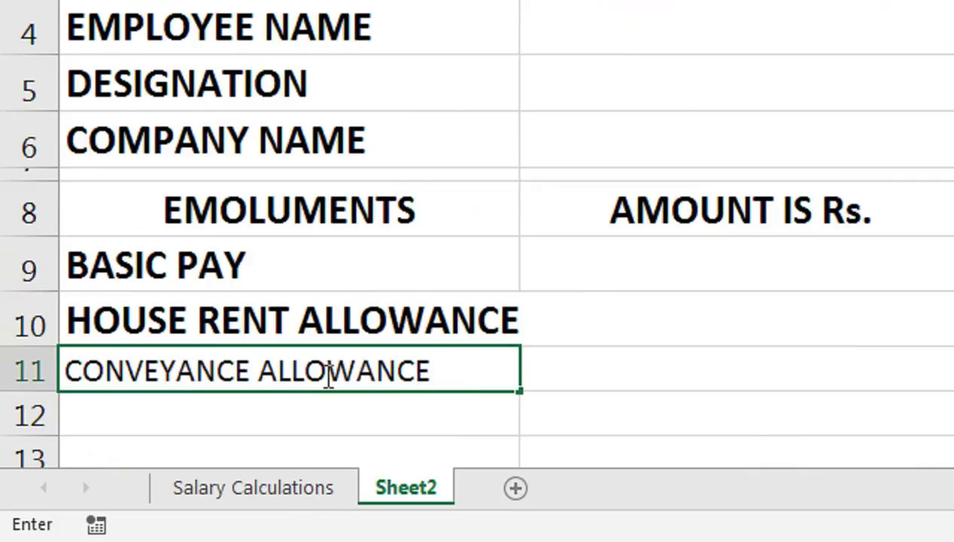
key("Return")
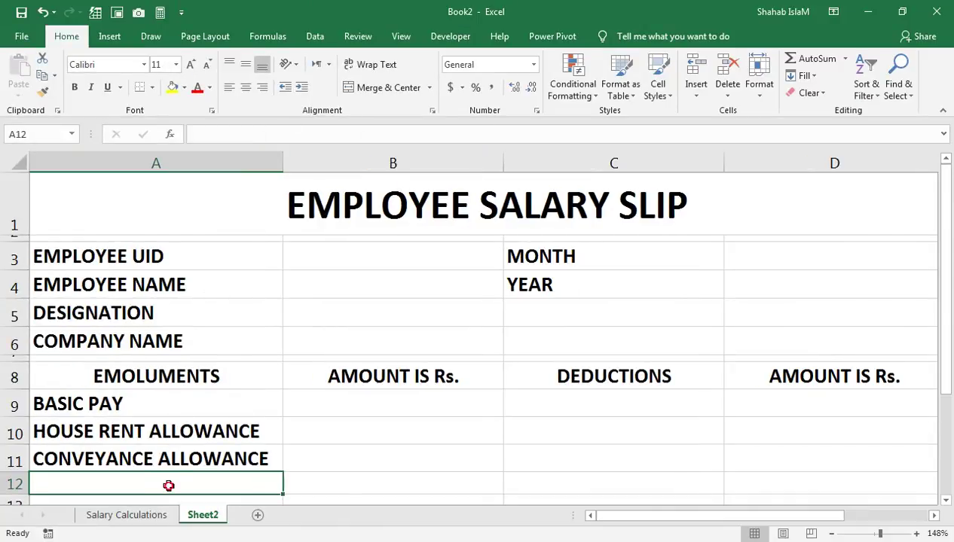
Step: Enter MEDICAL ALLOWANCE with its spelling corrected in A12, and SPECIAL ALLOWANCE in A13
key("Down")
key("Down")
key("Up")
key("Up")
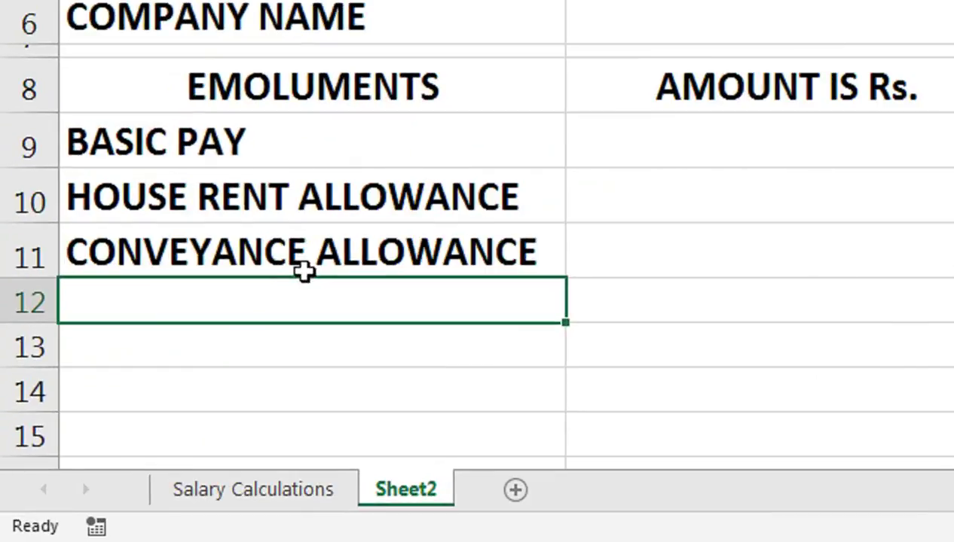
type("MEDICAL AL")
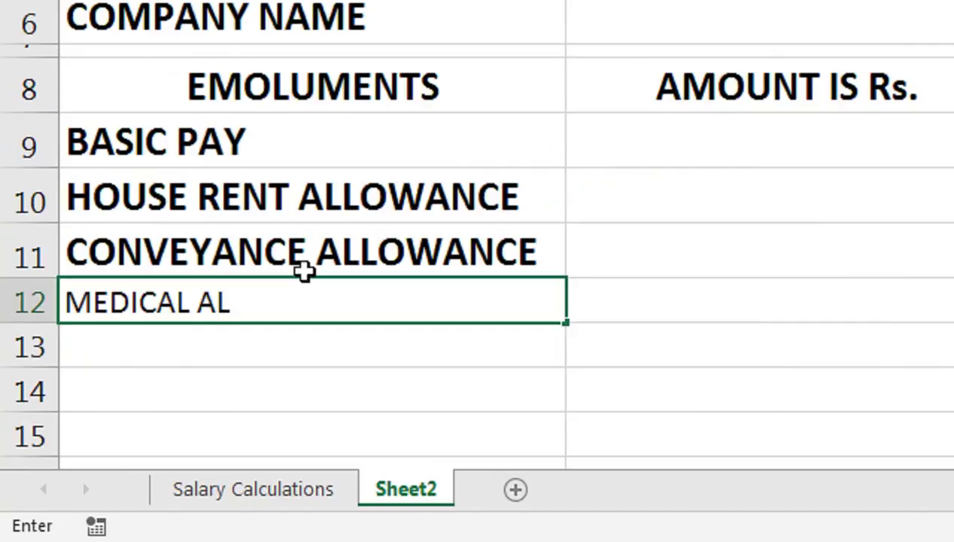
type("OWANCE")
key("BackSpace")
key("BackSpace")
key("BackSpace")
key("BackSpace")
key("BackSpace")
key("BackSpace")
type("LOWANCE")
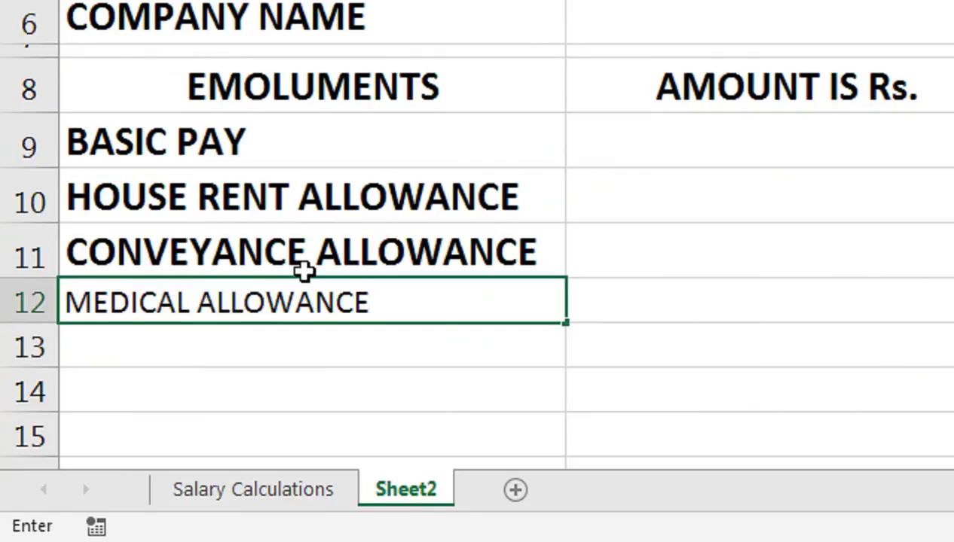
key("Return")
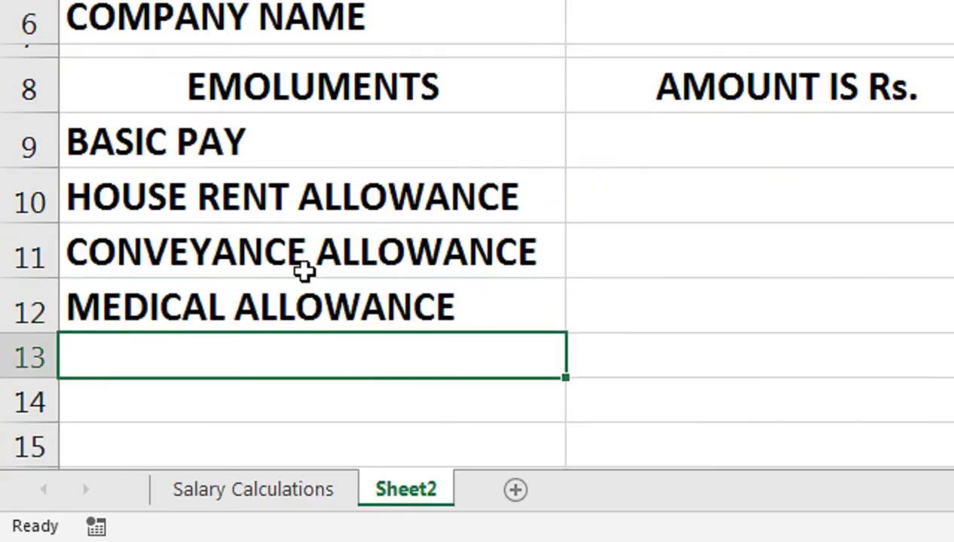
type("SPECIAL ALLOWANCE")
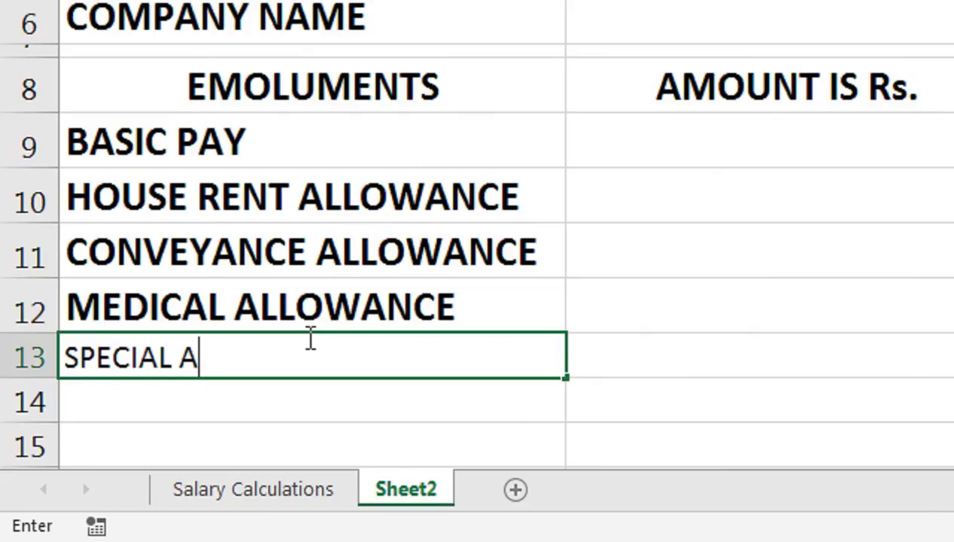
key("Return")
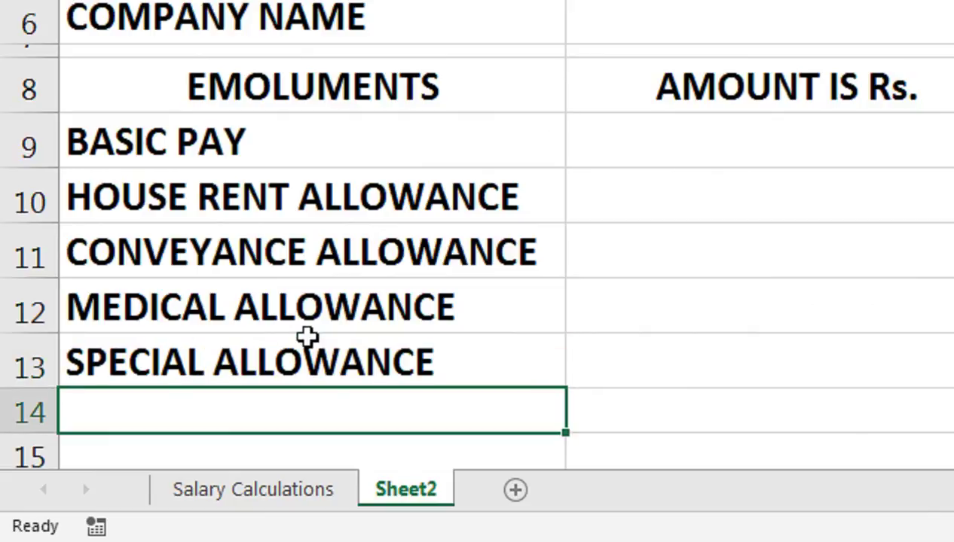
Step: Remove the TOTAL ALLOWANCE label from row 14 and enter GROSS SALARY in A15
left_click(512, 213)
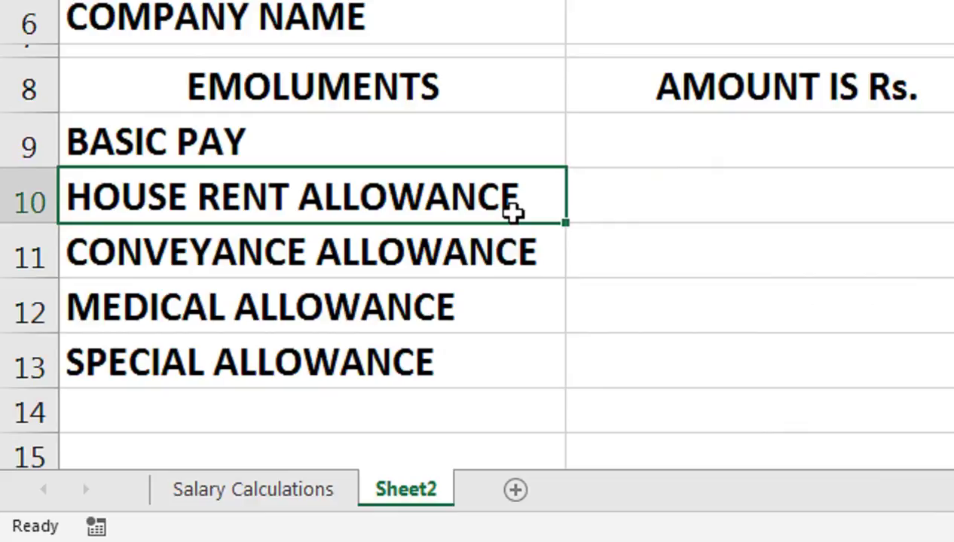
key("Down")
key("Down")
key("Down")
key("Down")
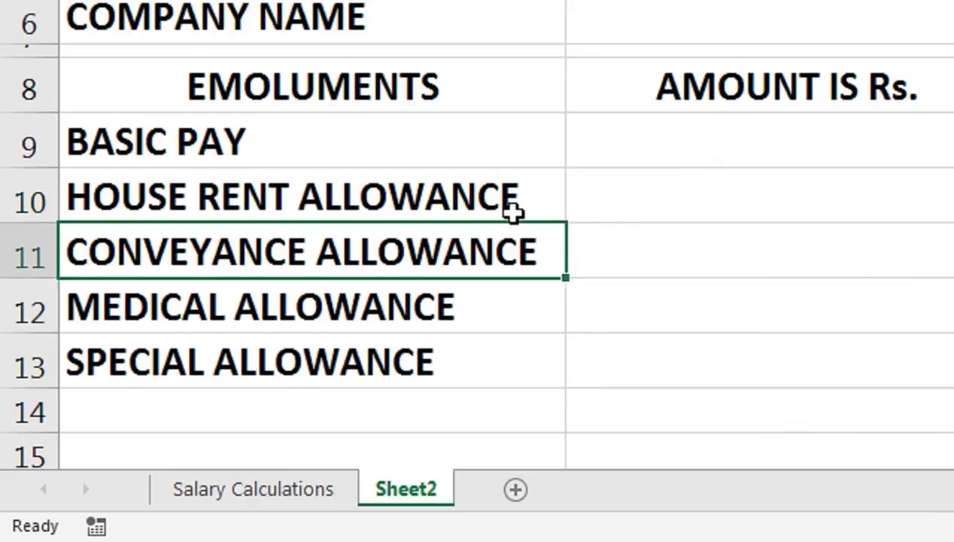
type("T")
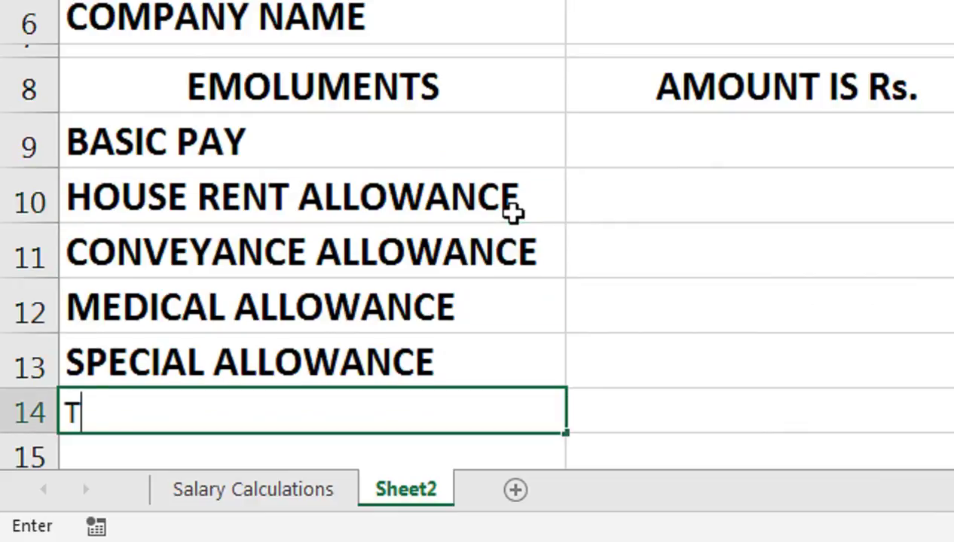
type("OTAL ALLOWANCE")
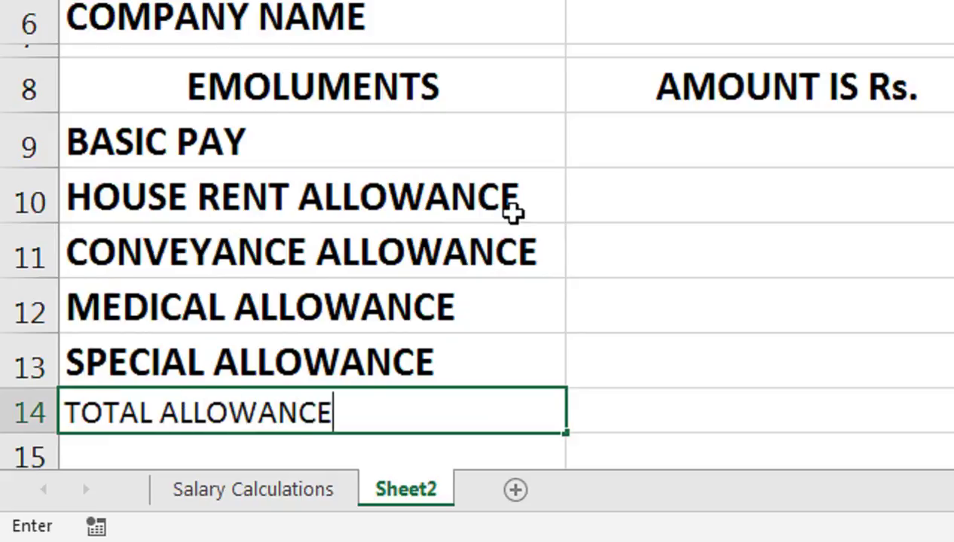
key("Return")
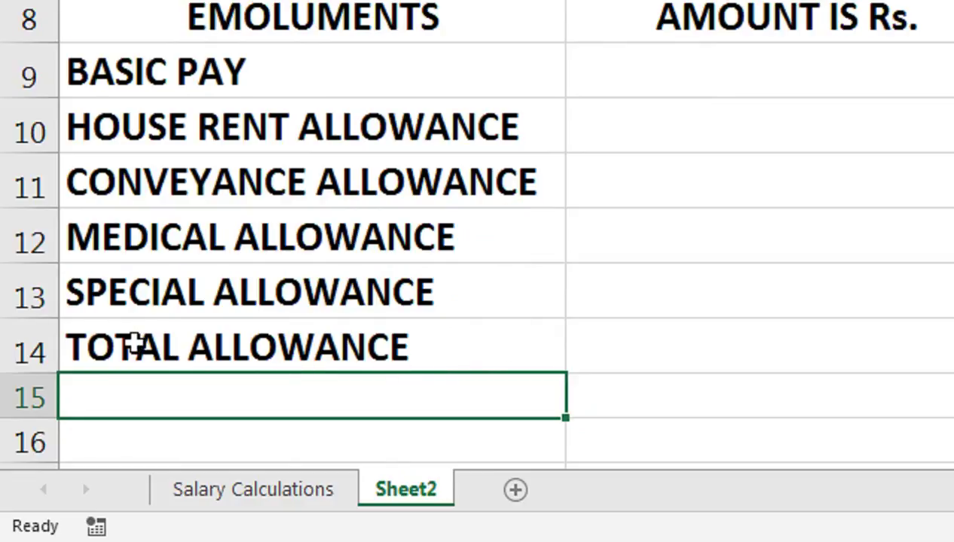
left_click(155, 347)
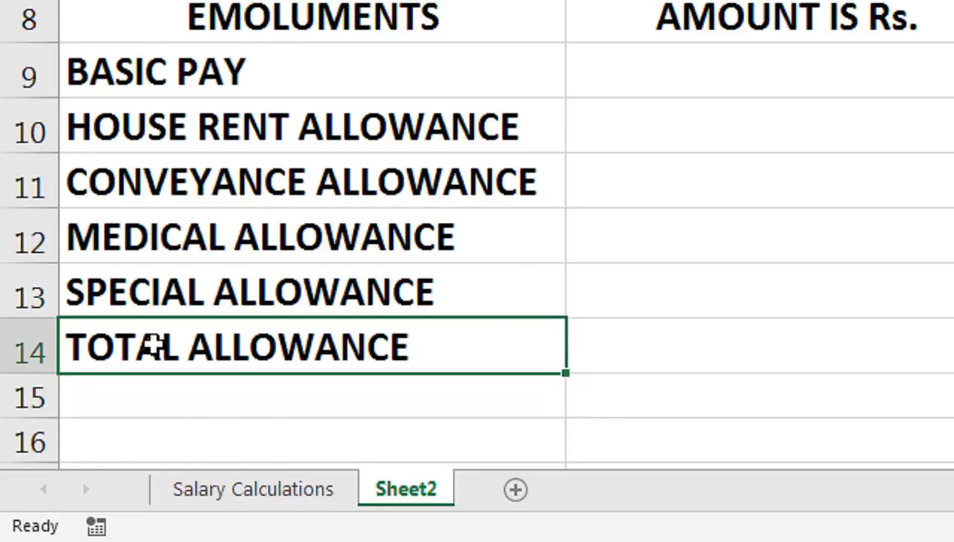
key("Delete")
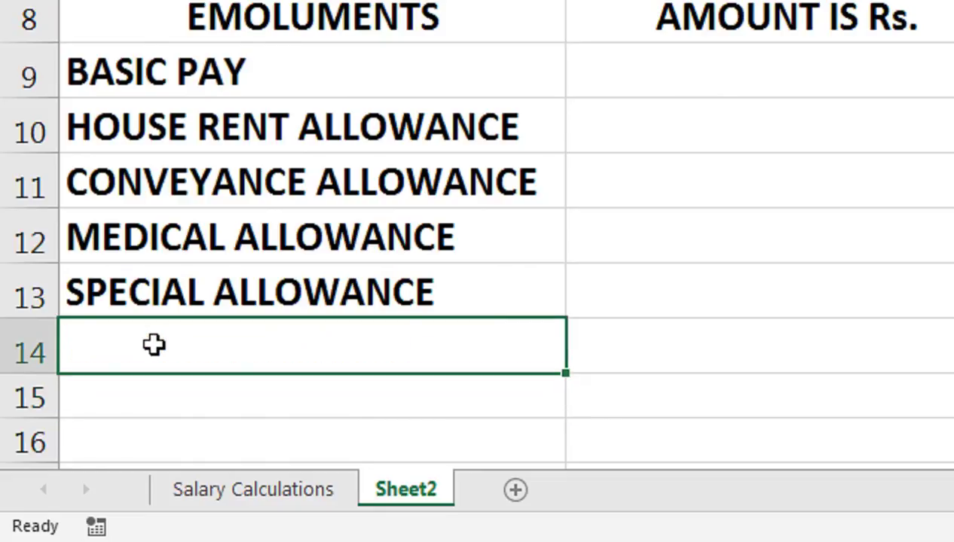
key("Down")
type("GR")
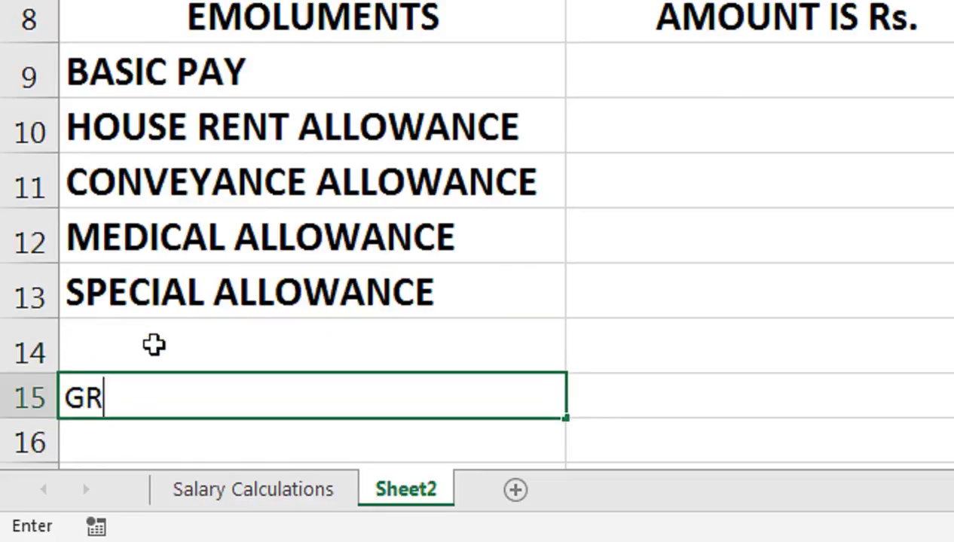
type("OSS SA")
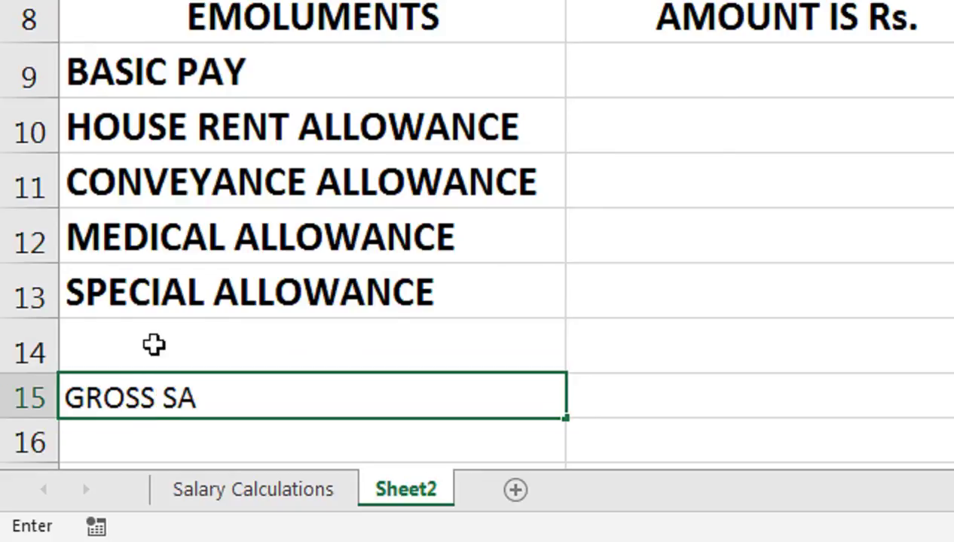
type("LARY")
key("Return")
Step: Enter WITHHOLDING TAX and PROVIDENT FUND in the deductions column
left_click(154, 345)
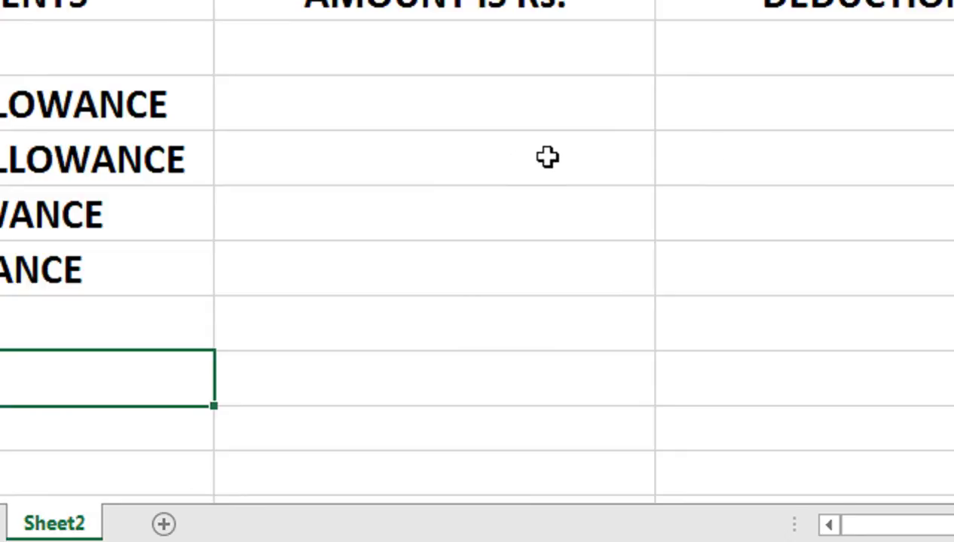
left_click(820, 120)
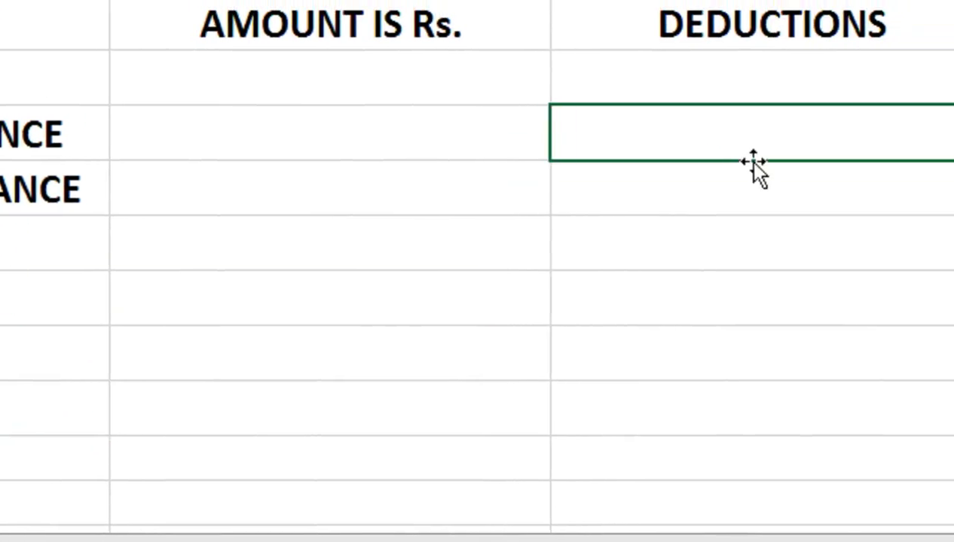
type("WITH")
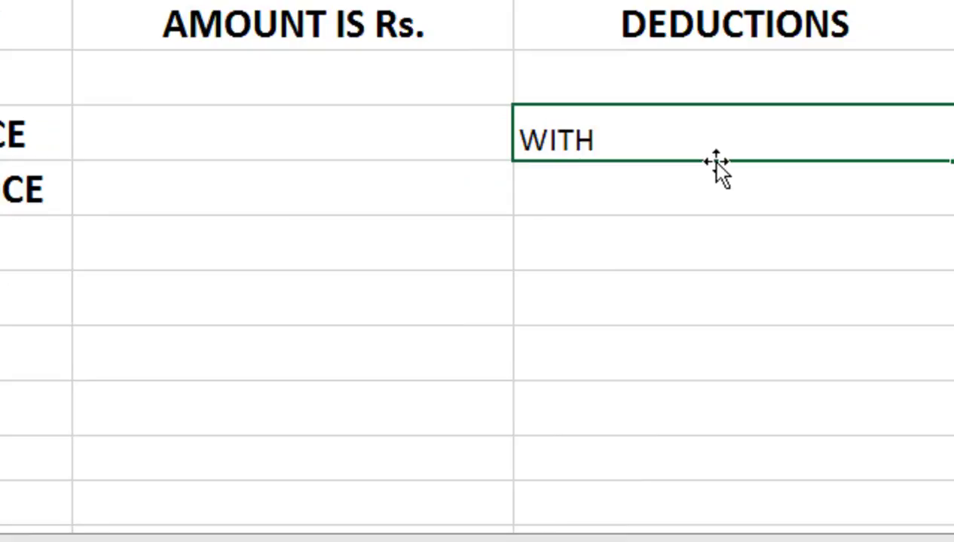
type("HOLDIN")
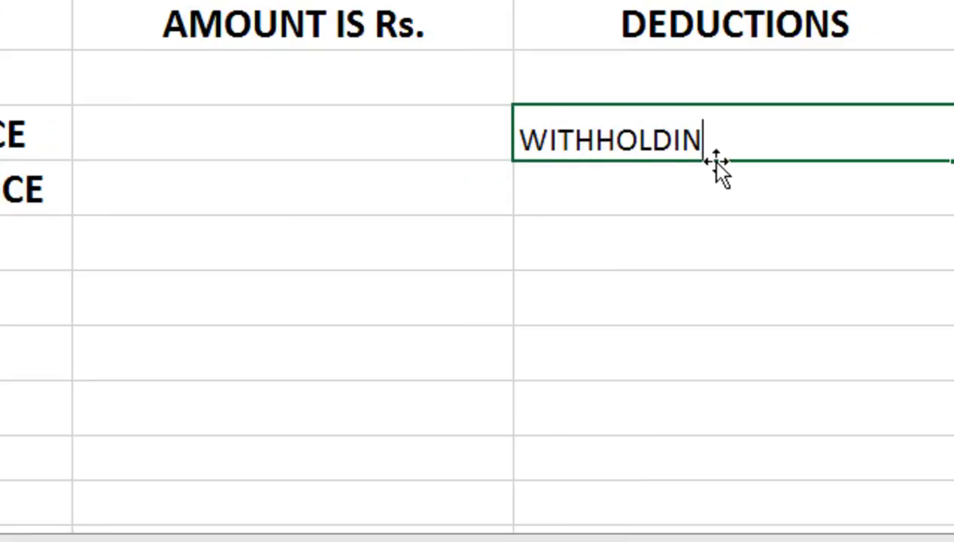
type("G TAX")
key("Return")
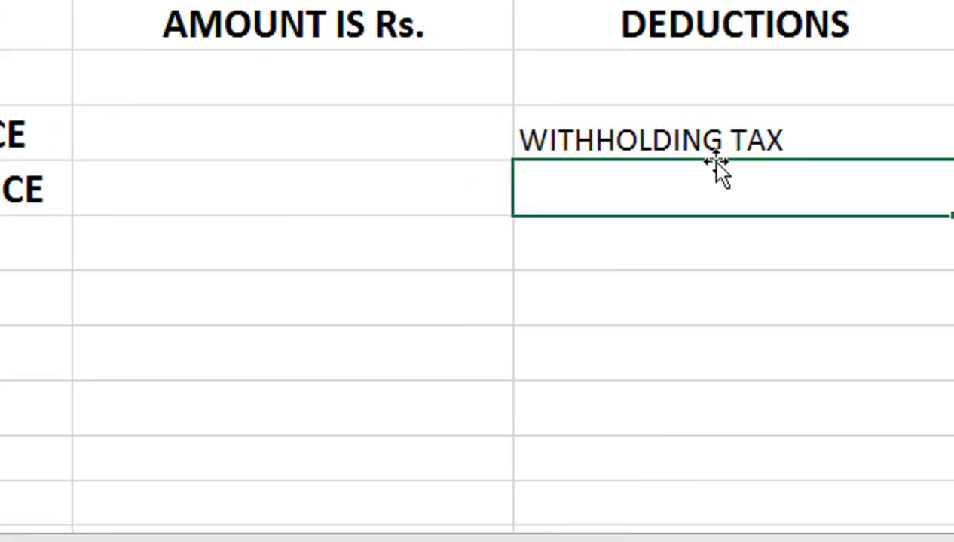
type("PROVIDENT FUND")
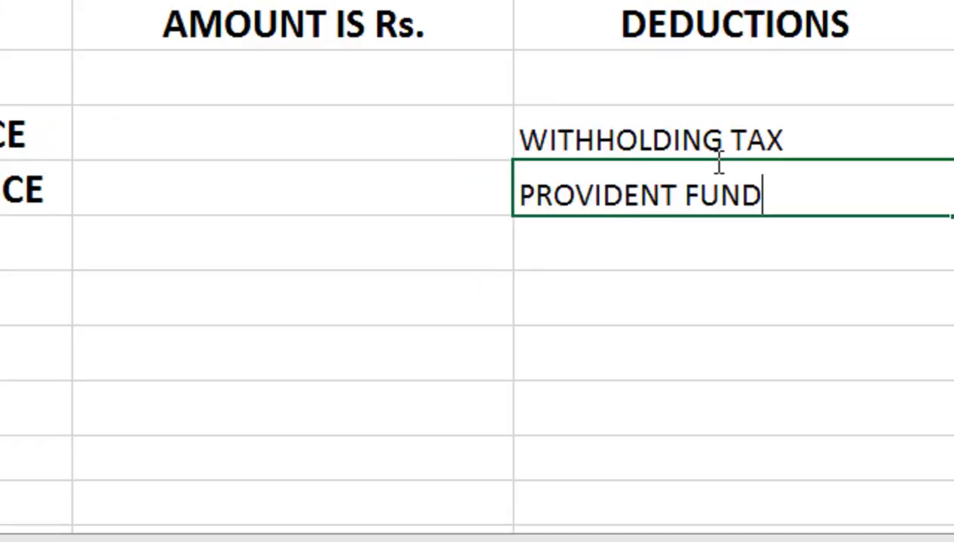
key("Return")
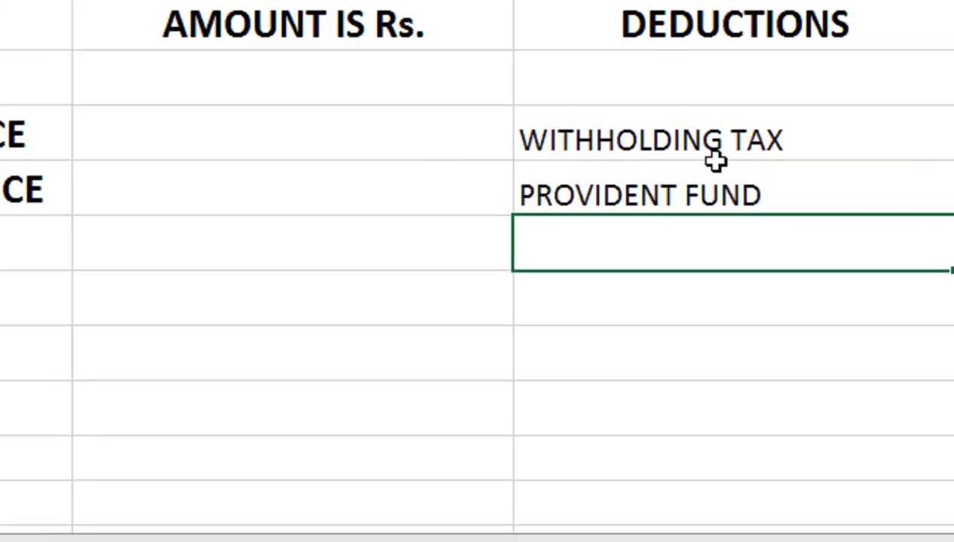
Step: Add PROFESSIONAL TAX under the DEDUCTIONS heading and ADVANCE below PROVIDENT FUND
left_click(667, 101)
type("PRO")
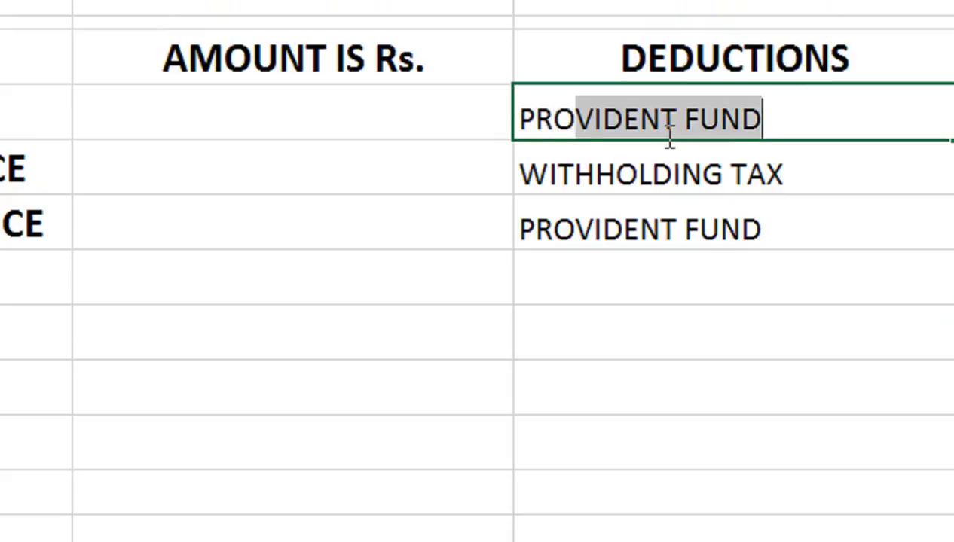
type("FESSIONAL TE")
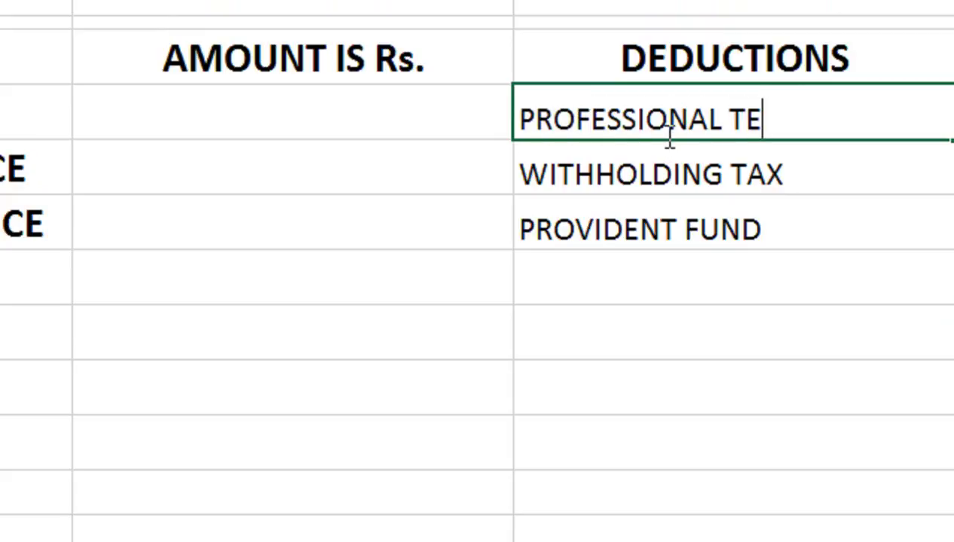
key("BackSpace")
type("AX")
key("Return")
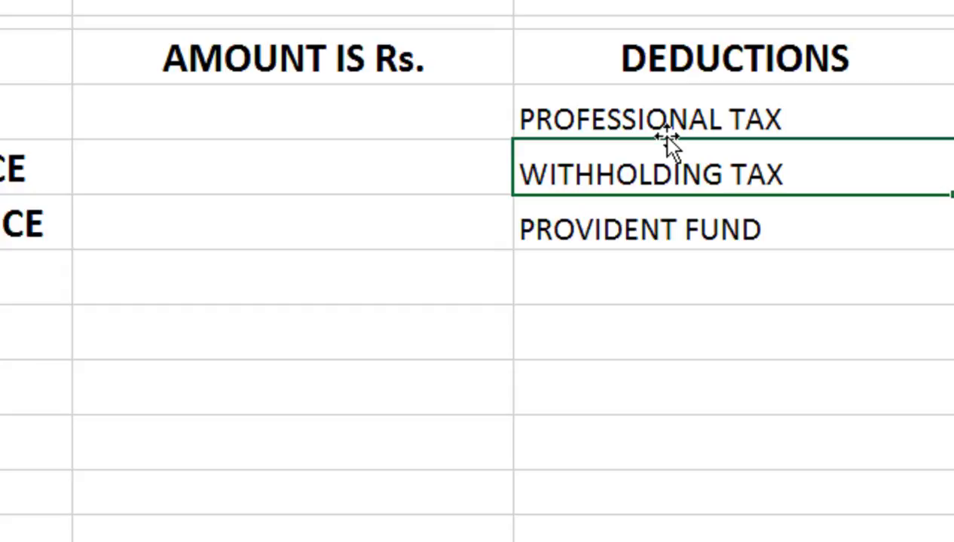
left_click(646, 296)
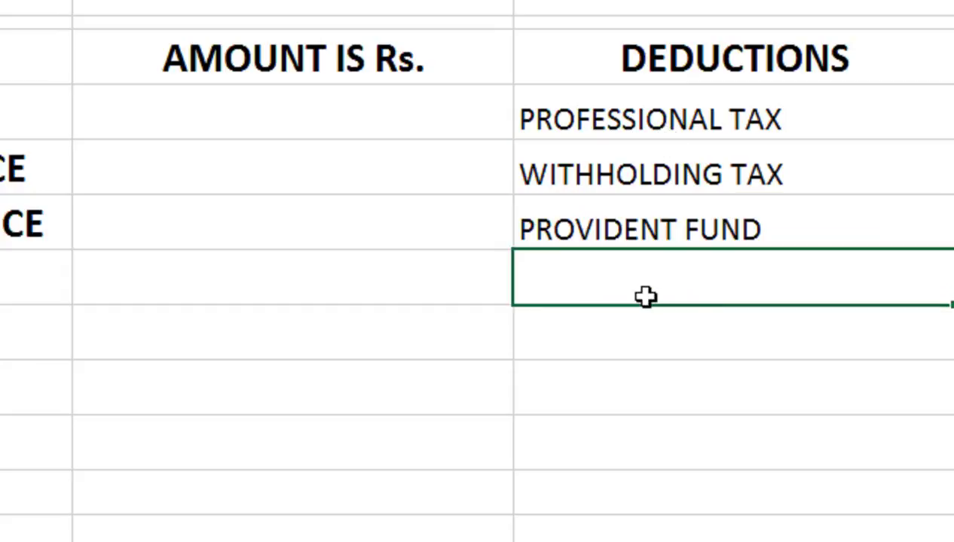
type("ADVANCE")
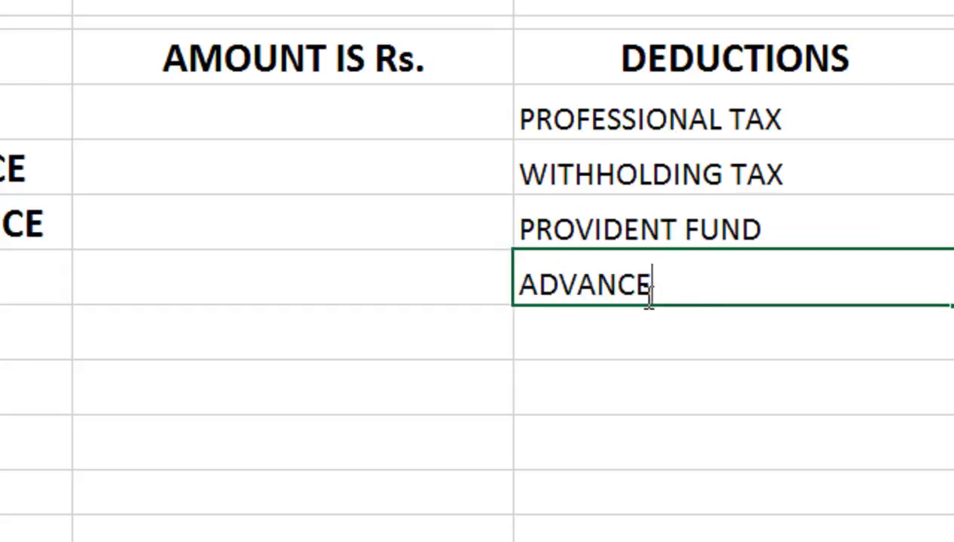
key("Tab")
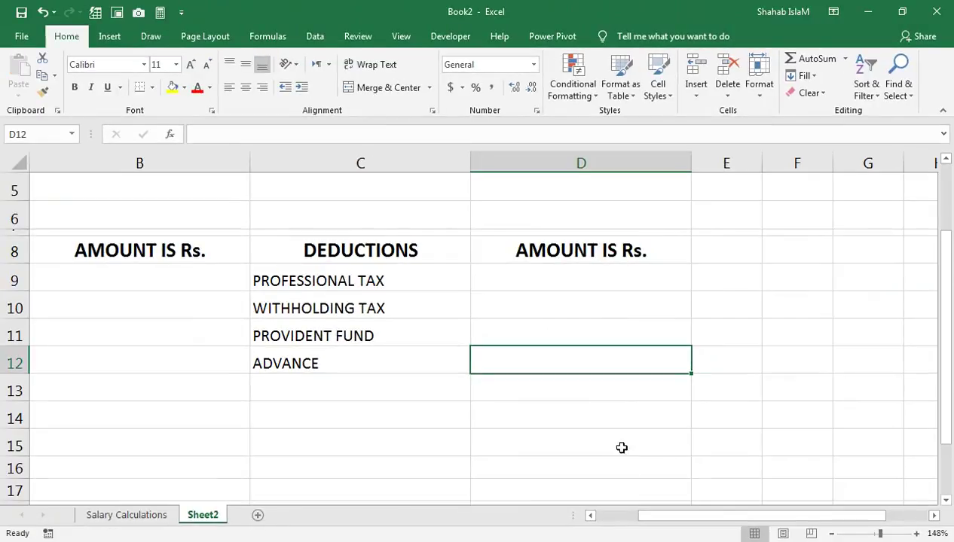
Step: Copy the BASIC PAY cell's bold label formatting onto the deduction labels with Format Painter
left_click_drag(652, 517, 607, 518)
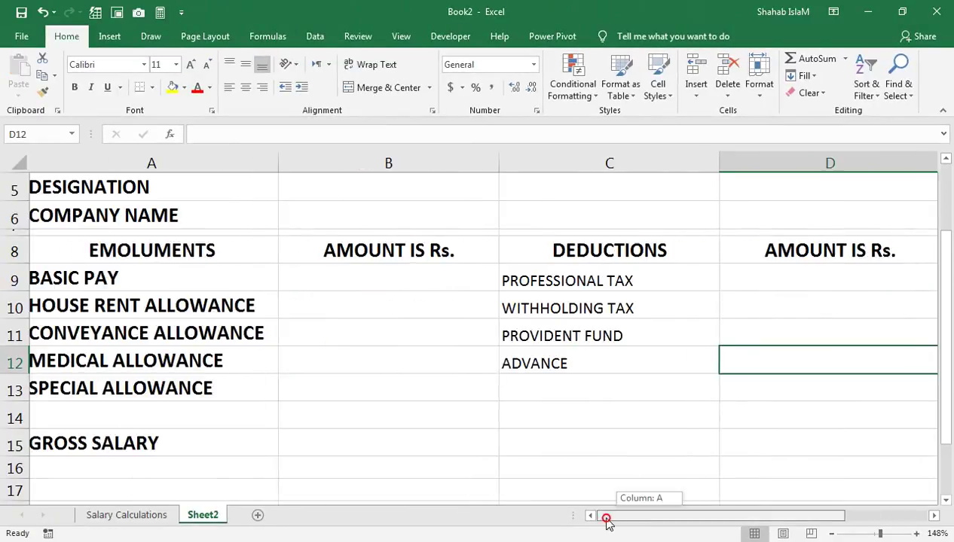
left_click(190, 275)
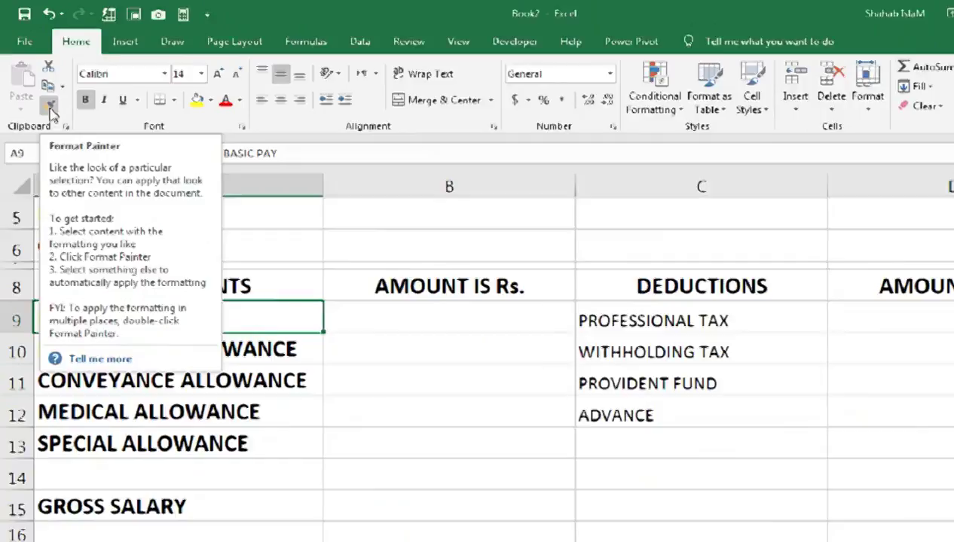
left_click(86, 185)
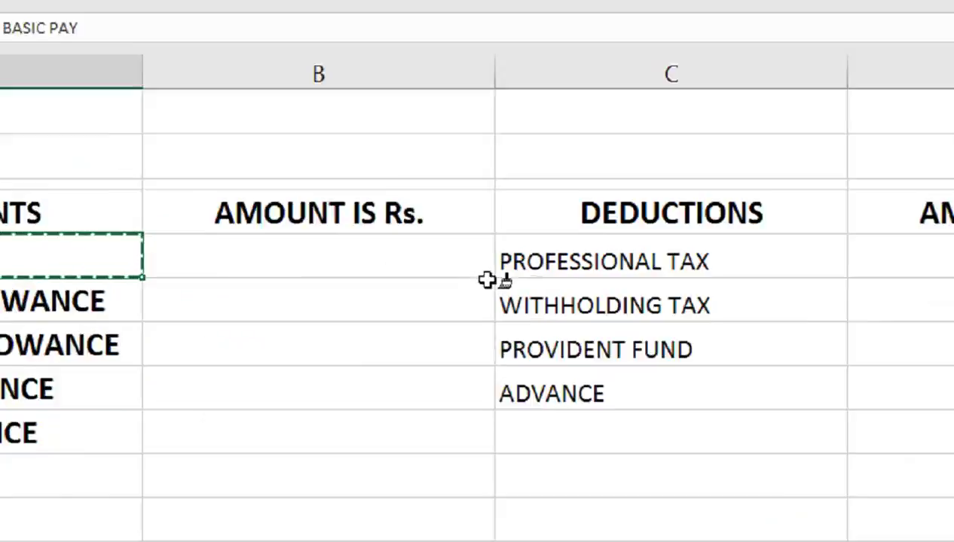
mouse_move(521, 284)
left_mouse_down()
mouse_move(518, 446)
mouse_move(554, 364)
left_mouse_up()
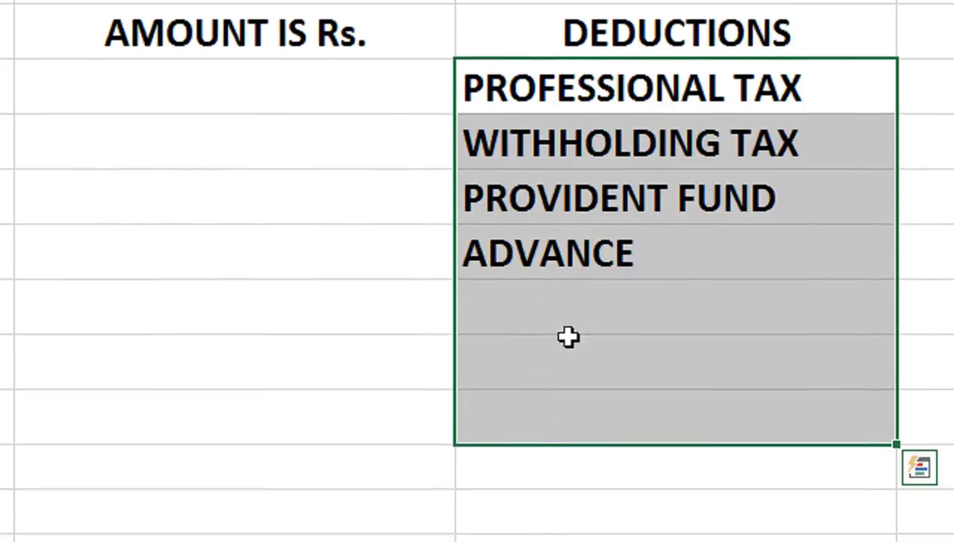
left_click(609, 339)
Step: Shift the four deduction labels so they sit directly beneath the DEDUCTIONS heading
left_click_drag(520, 98, 531, 253)
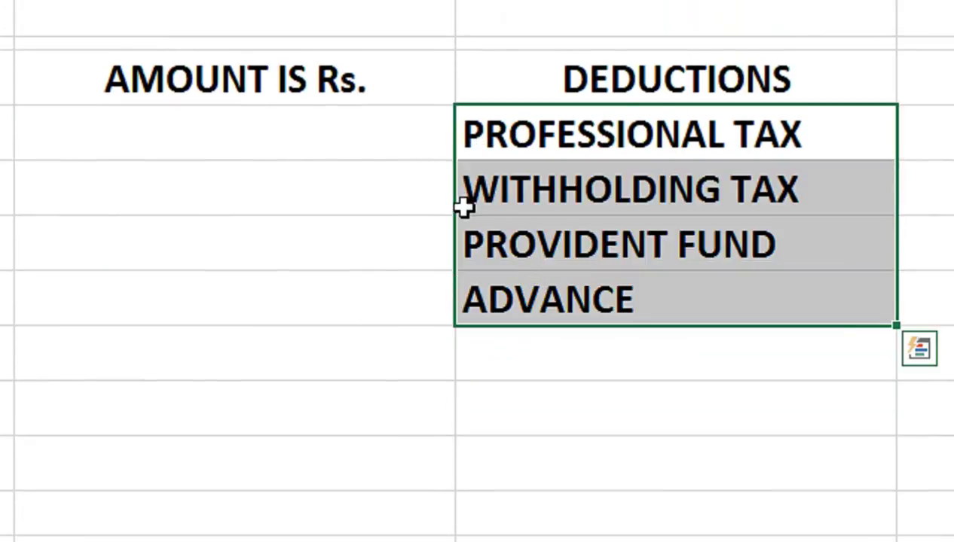
left_click_drag(456, 213, 457, 218)
left_click(571, 460)
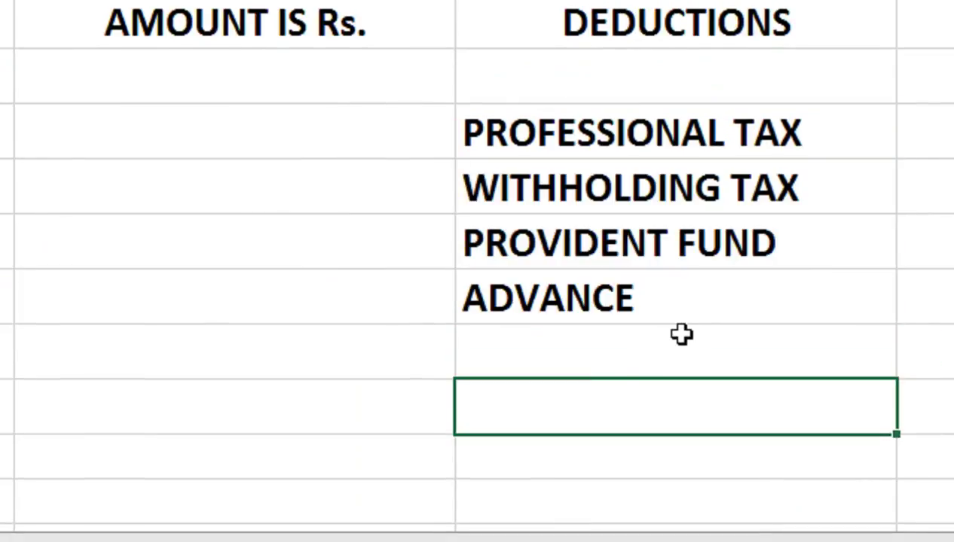
left_click_drag(630, 319, 600, 147)
left_click_drag(454, 160, 467, 136)
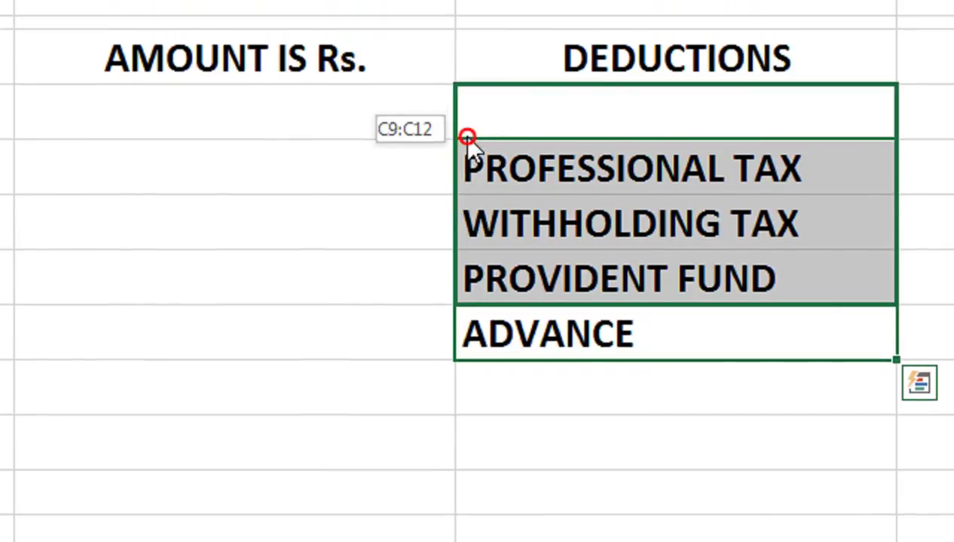
left_click(660, 324)
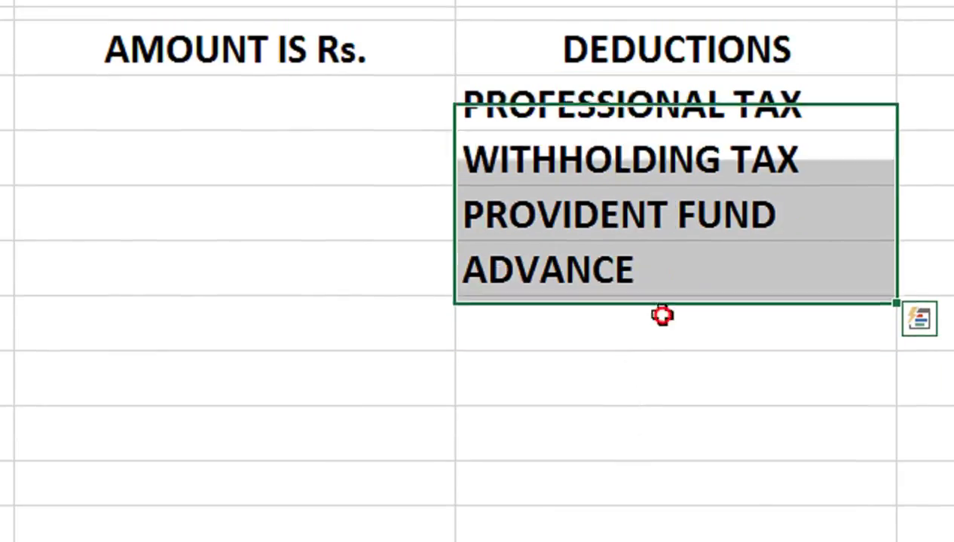
left_click(603, 384)
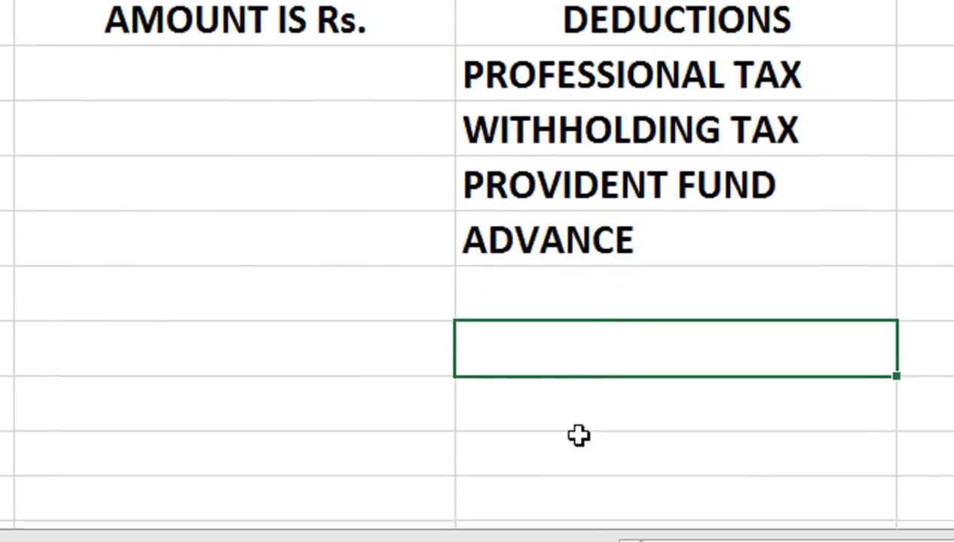
Step: Enter the label NET PAY in cell C15
left_click(574, 441)
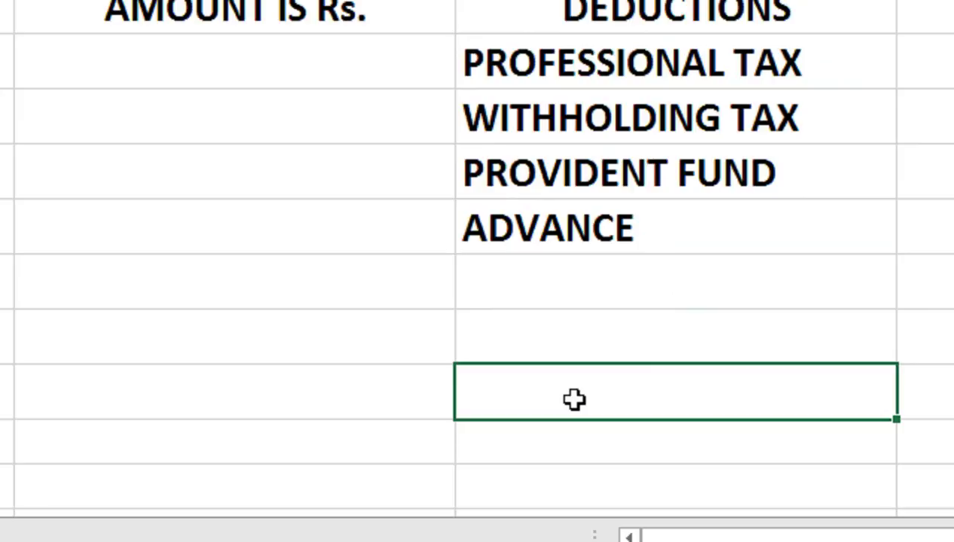
type("NET PAY")
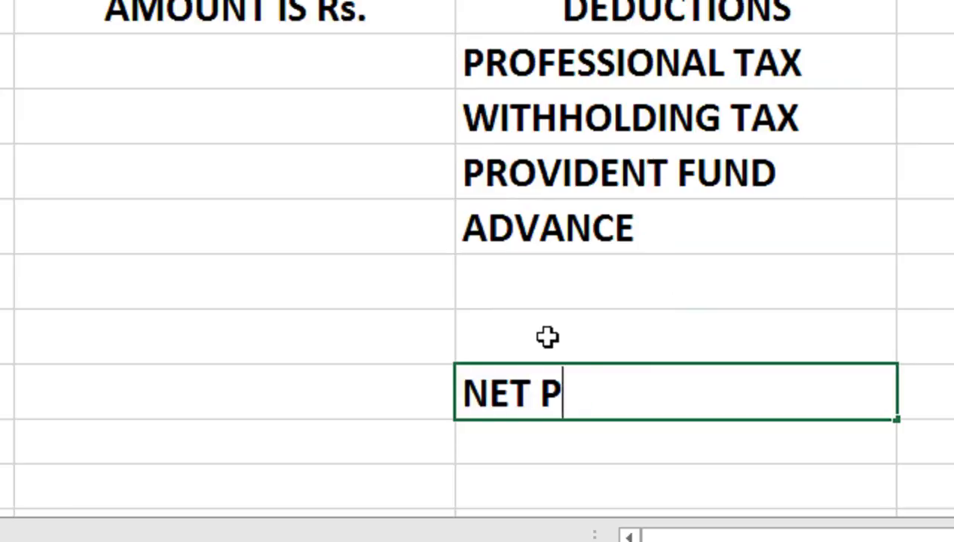
key("Return")
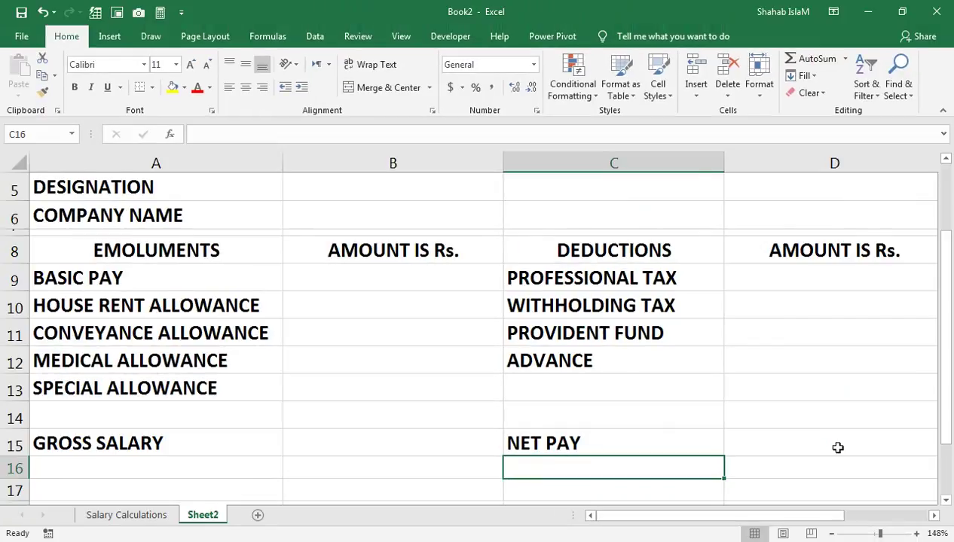
Step: Outline row 15 from A15 to D15 with a thick box border
left_click_drag(836, 447, 155, 436)
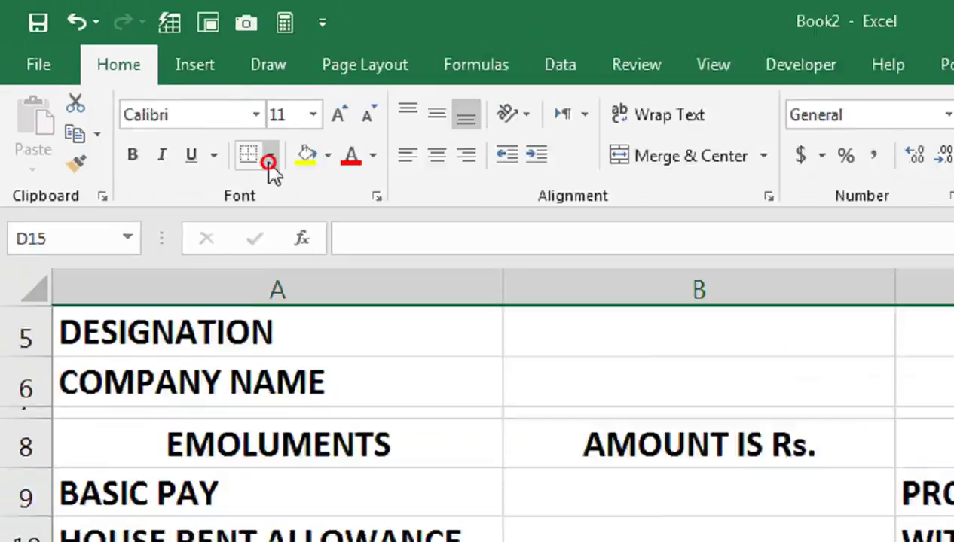
left_click(151, 88)
left_click(354, 498)
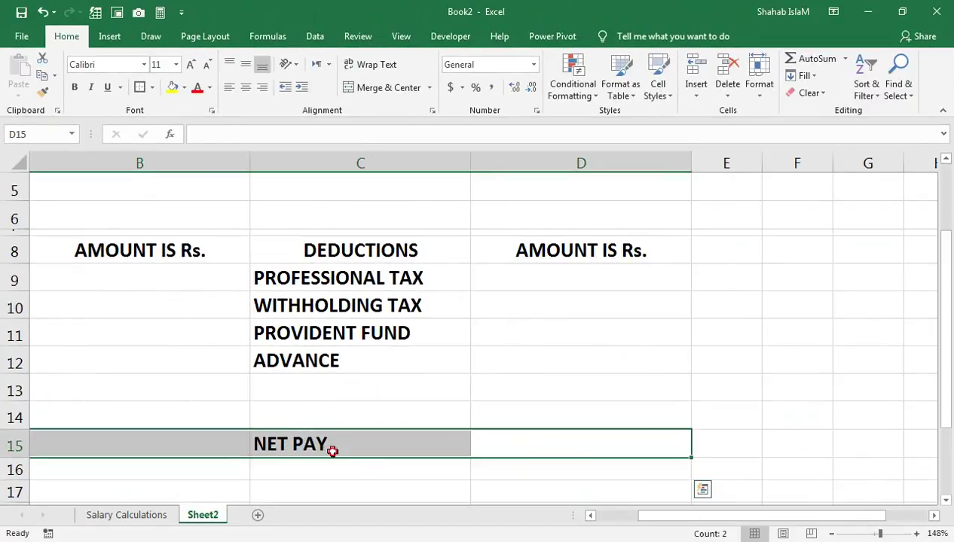
left_click(332, 452)
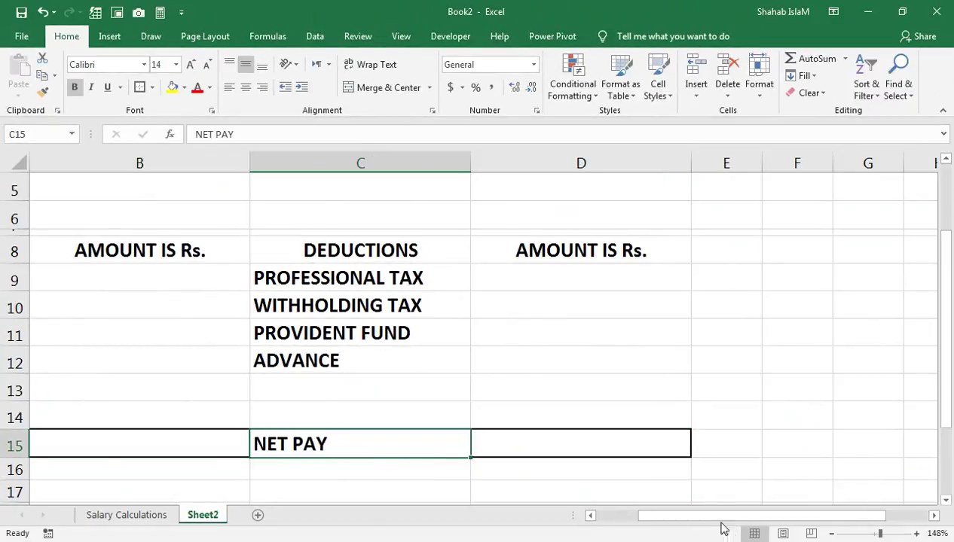
left_click_drag(722, 517, 570, 518)
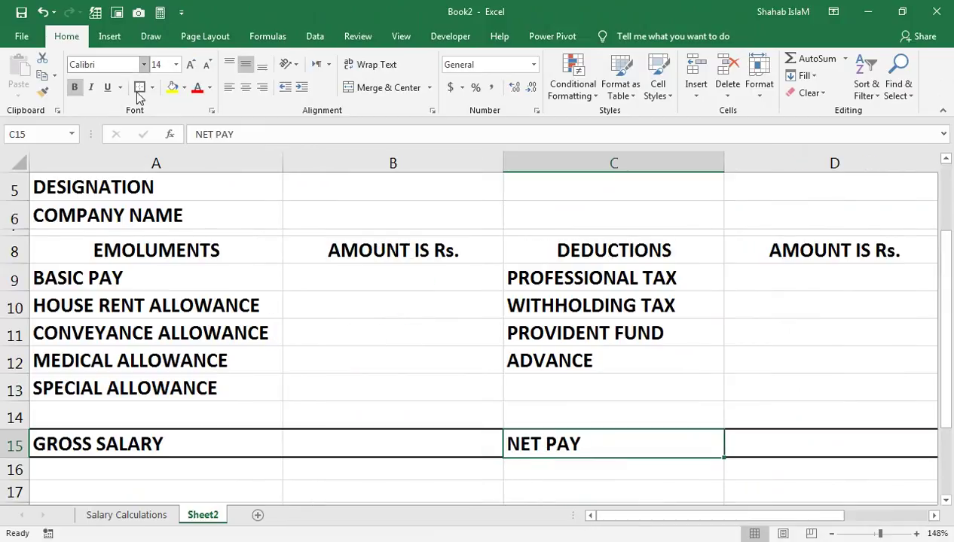
left_click(377, 427)
left_click(376, 433)
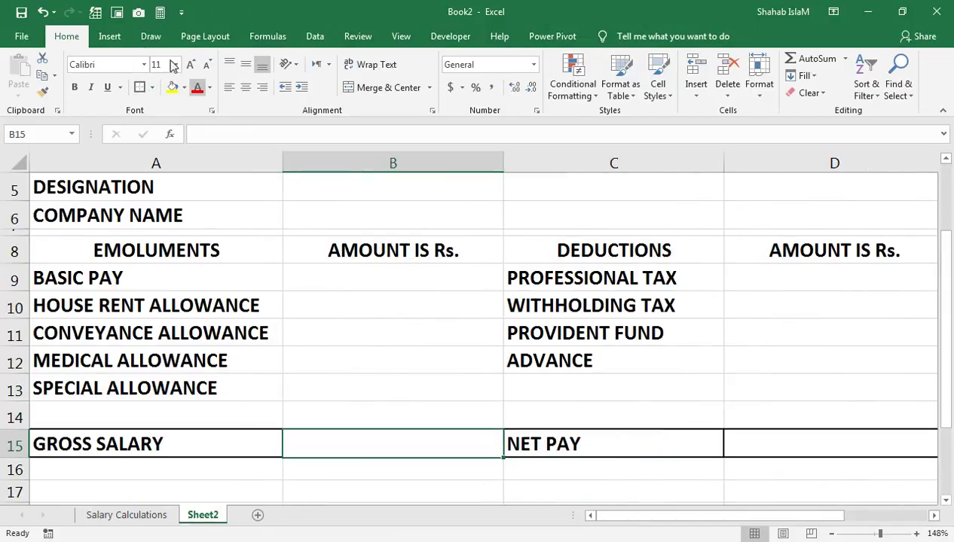
left_click(206, 442)
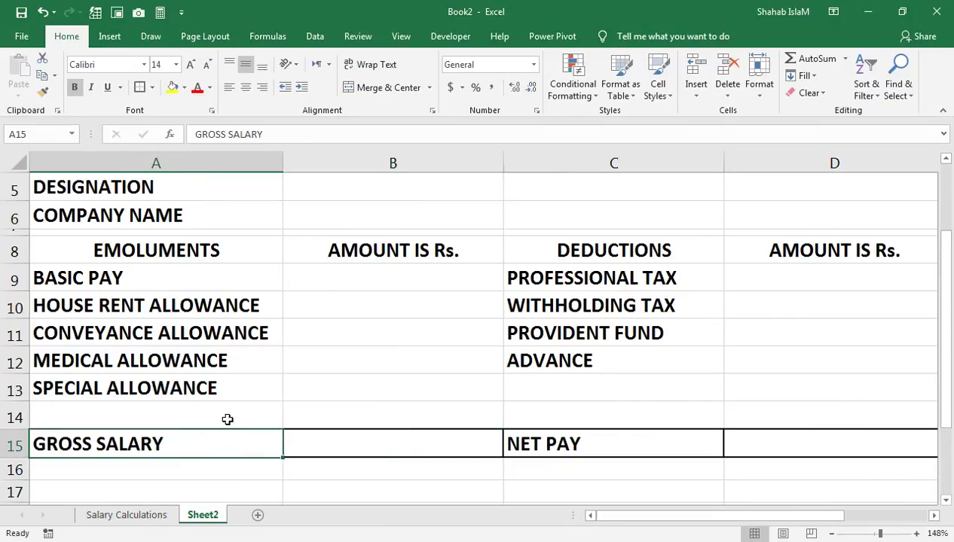
left_click(205, 336)
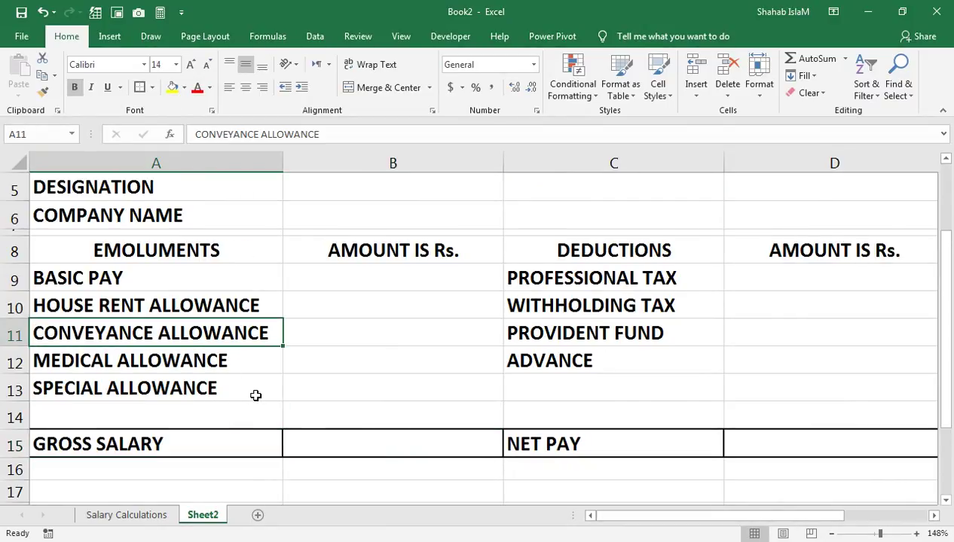
Step: Put borders around the row 8 headings A8:D8
left_click_drag(219, 250, 760, 249)
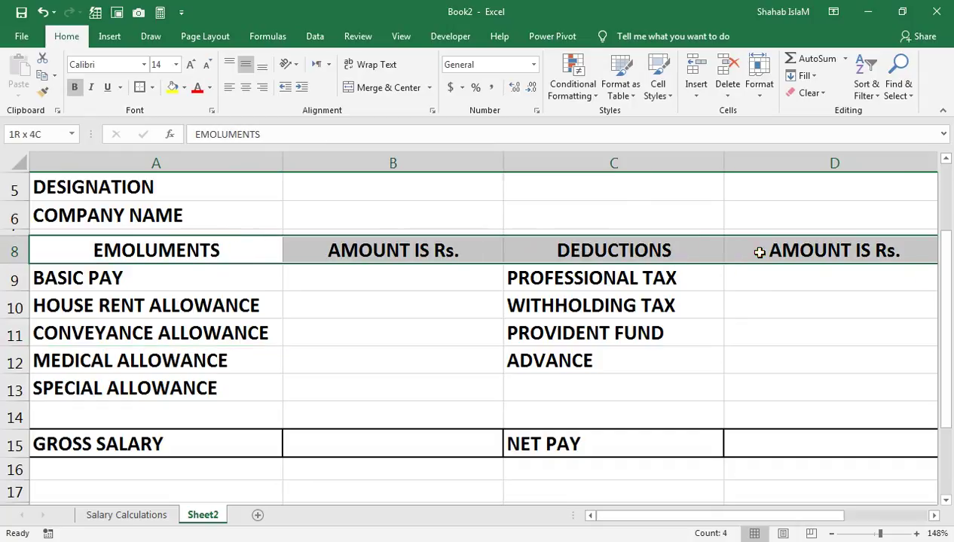
left_click(139, 88)
left_click(218, 253)
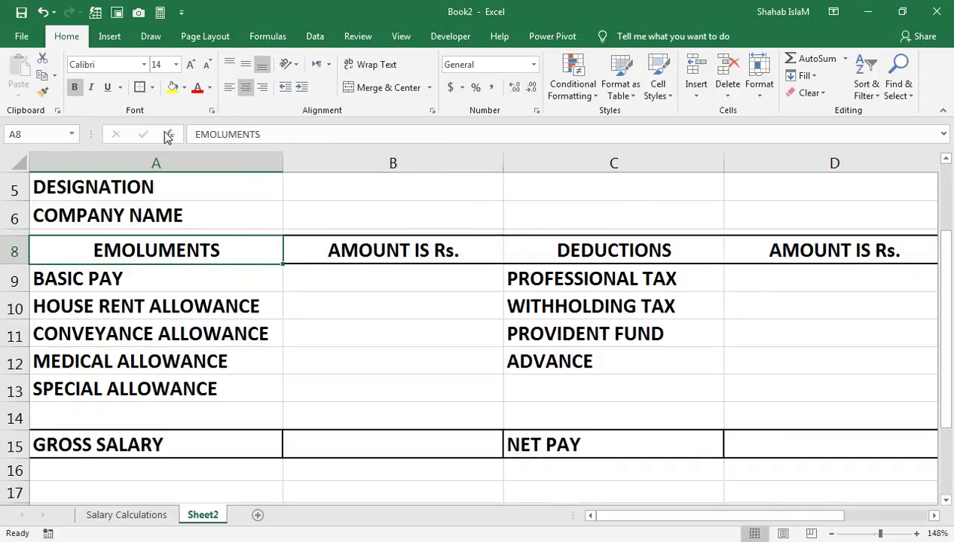
left_click(326, 243)
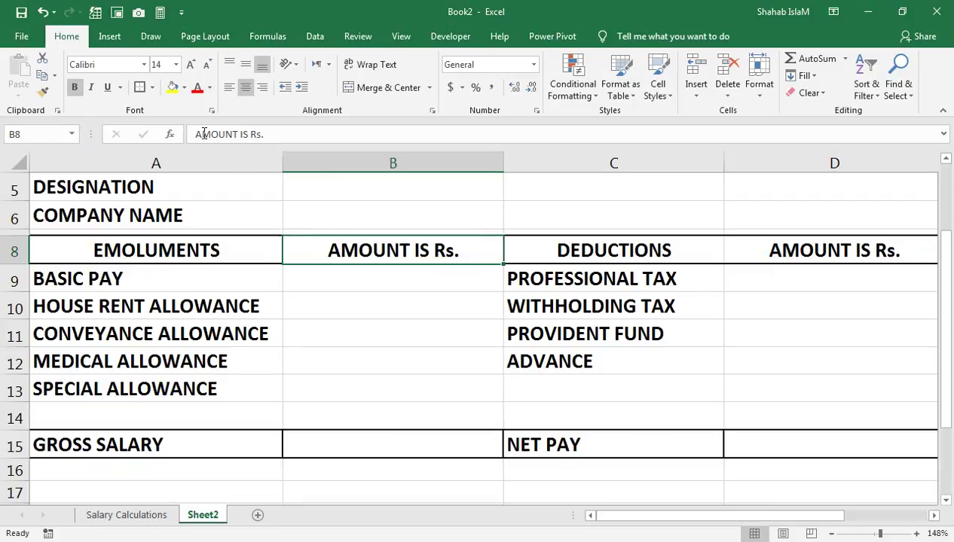
left_click(520, 251)
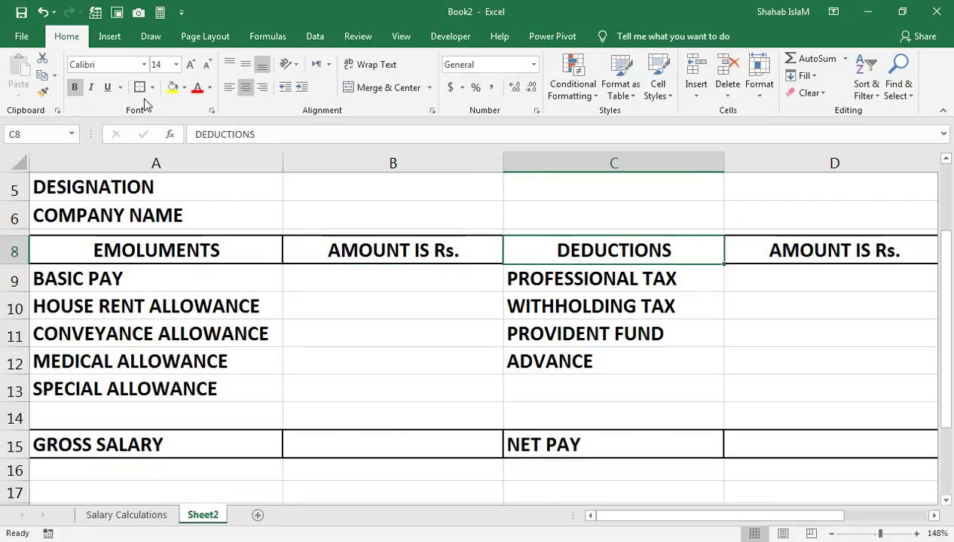
Step: Border the emoluments label block A9:A14 and select the amount cells B9:B14
left_click_drag(235, 275, 227, 416)
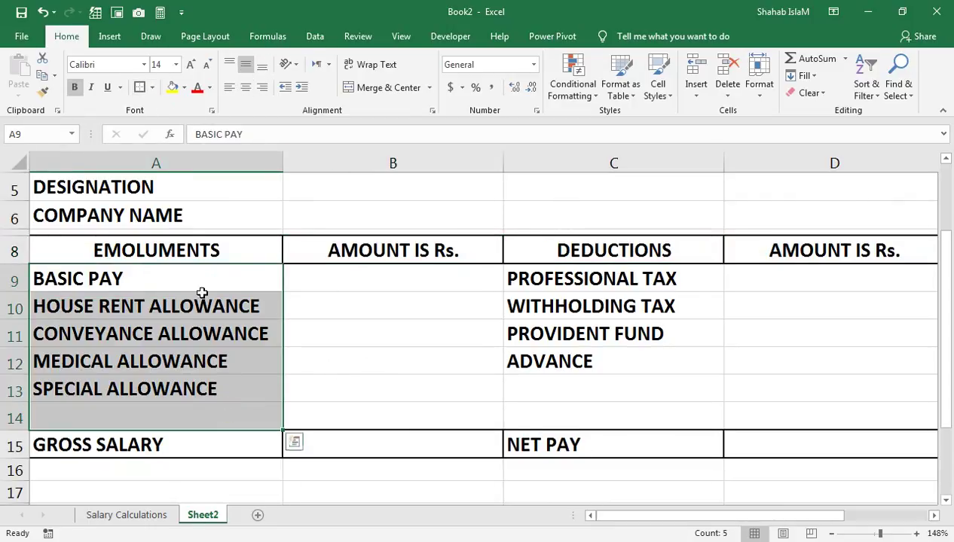
left_click(138, 88)
left_click(195, 332)
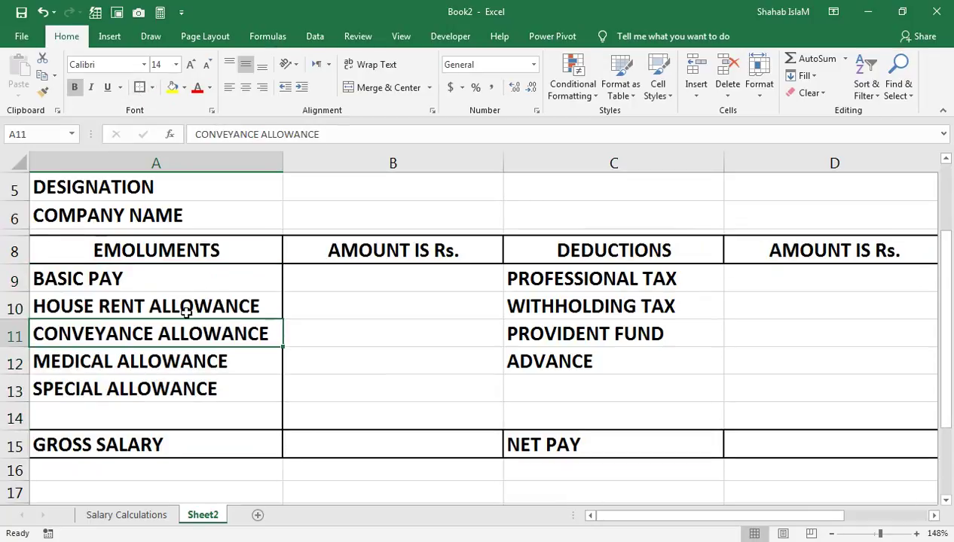
left_click(372, 272)
left_click_drag(382, 416, 381, 416)
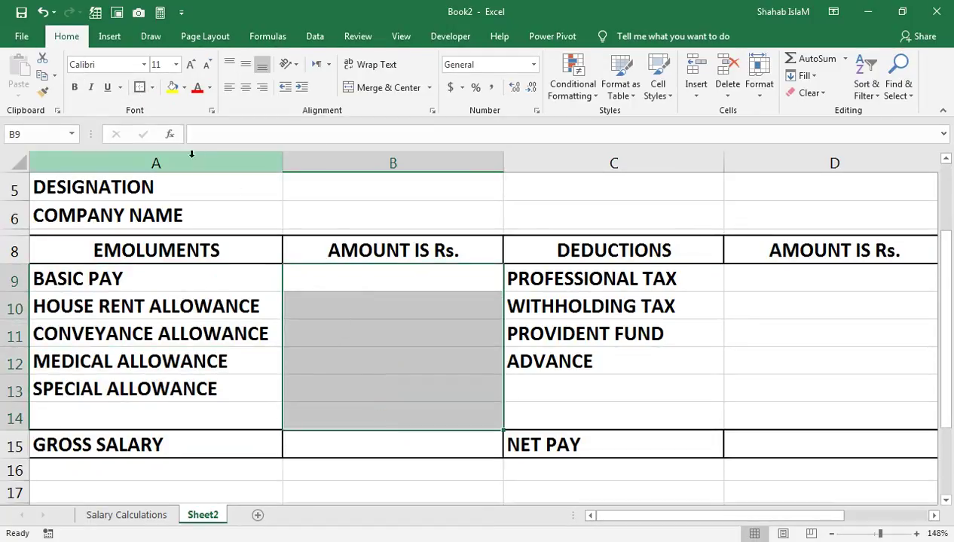
Step: Box in the deduction blocks C9:C13 and D9:D13, plus C14 and D14, with borders
left_click_drag(555, 266, 530, 383)
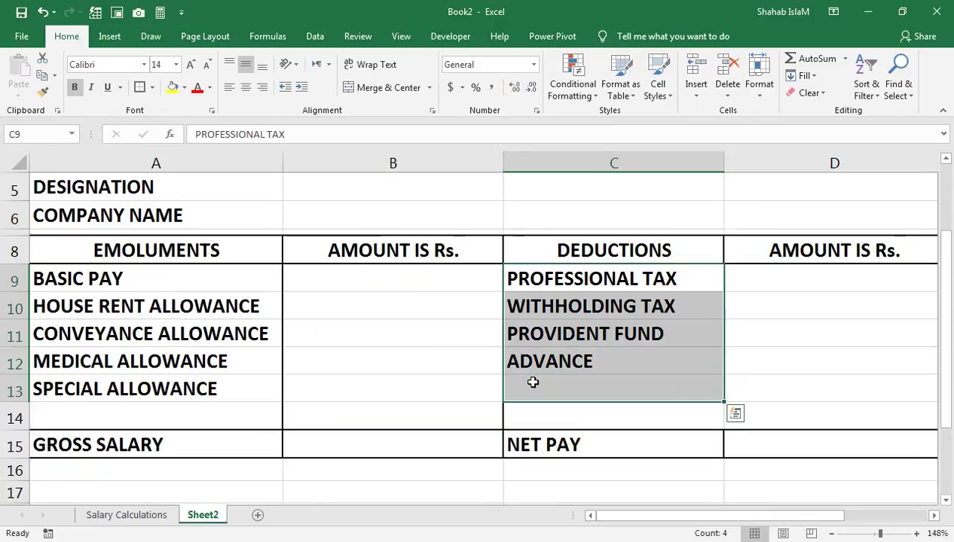
key("ctrl+q")
key("Escape")
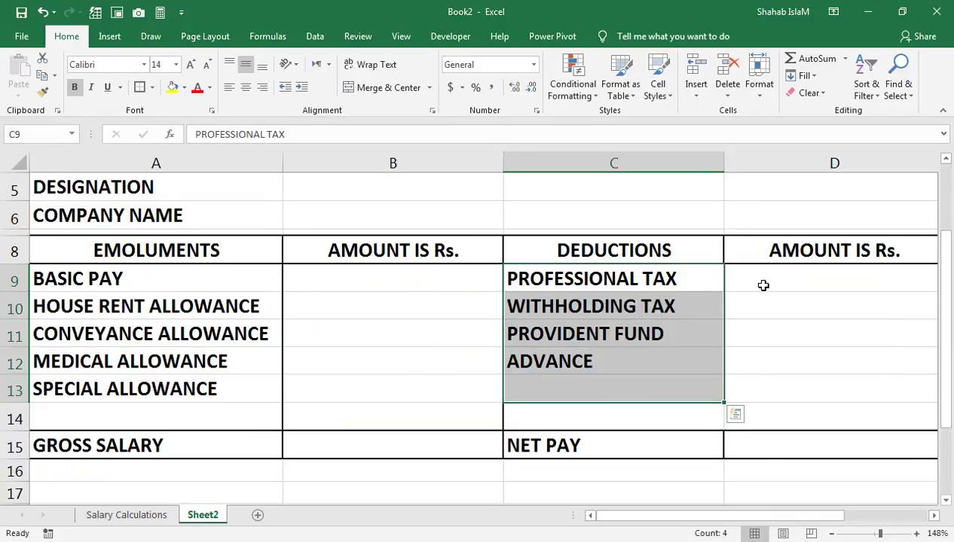
left_click_drag(763, 286, 773, 390)
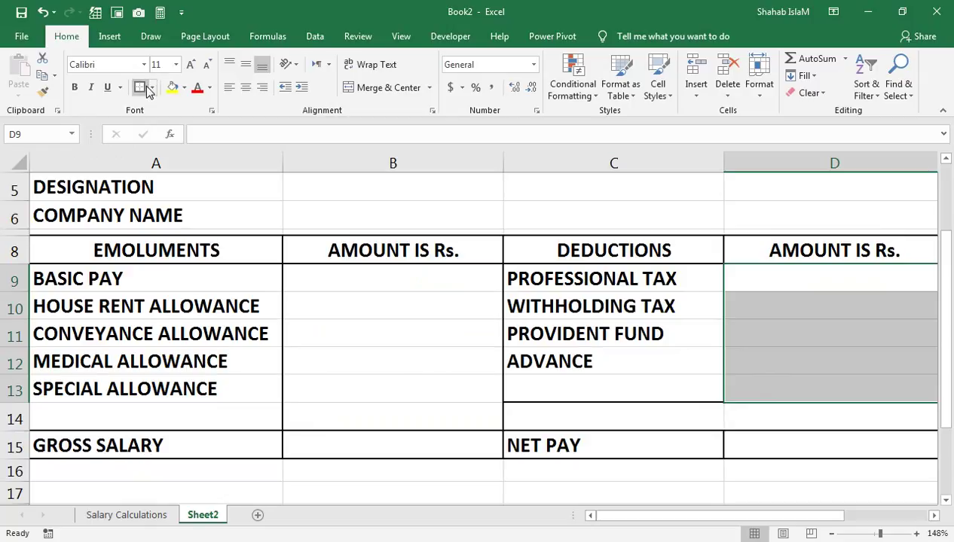
scroll(585, 354, "right", 1)
left_click(543, 411)
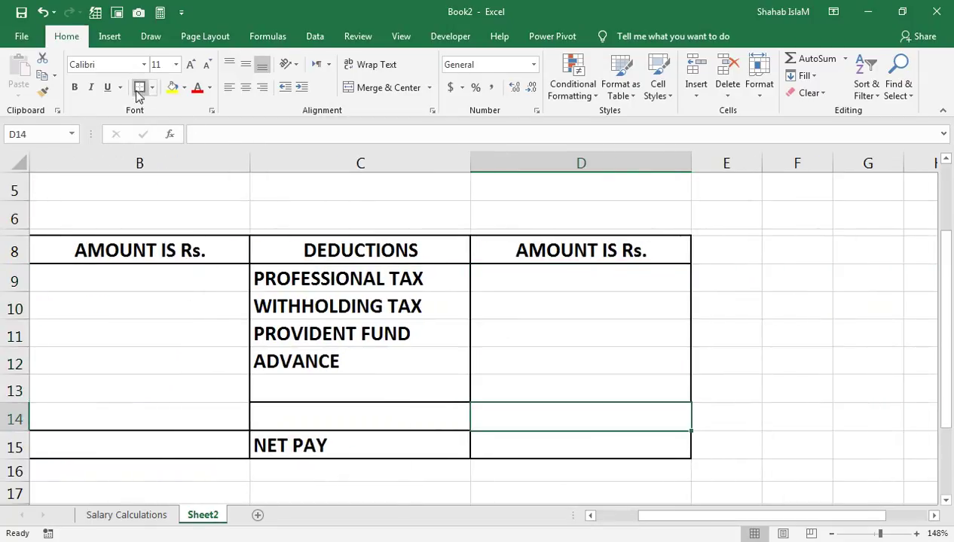
left_click(531, 387)
left_click(532, 417)
left_click(523, 444)
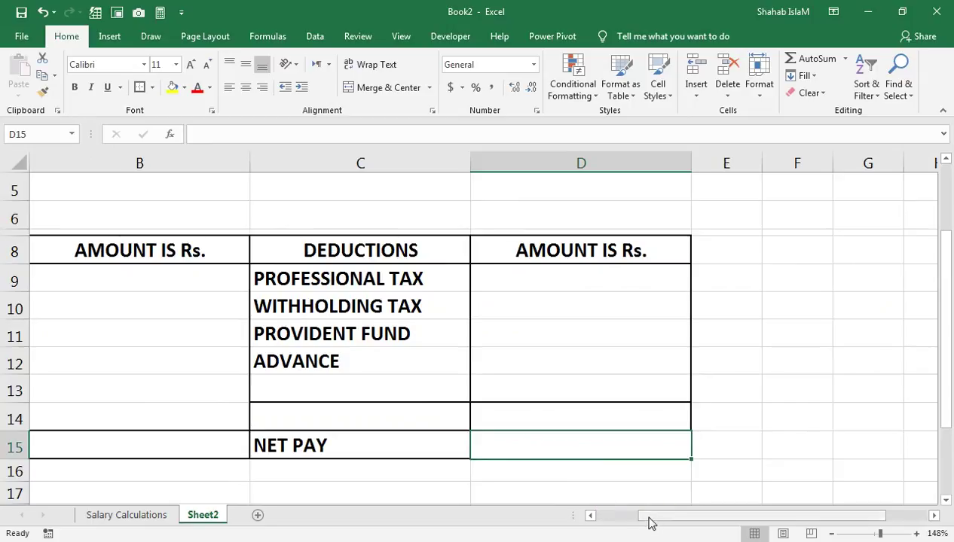
left_click_drag(649, 521, 590, 517)
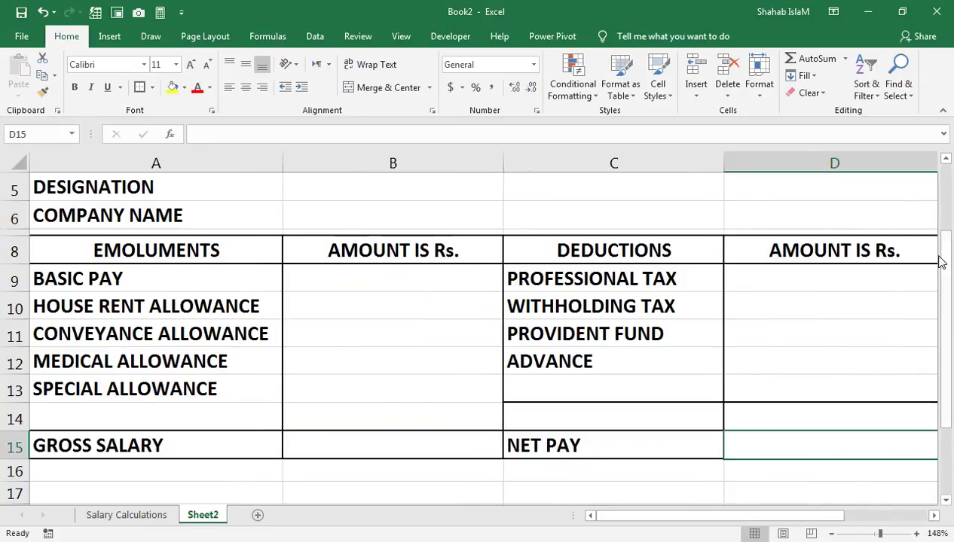
left_click_drag(941, 256, 935, 189)
Step: Apply All Borders to the employee details block A3:D6
key("ctrl+Home")
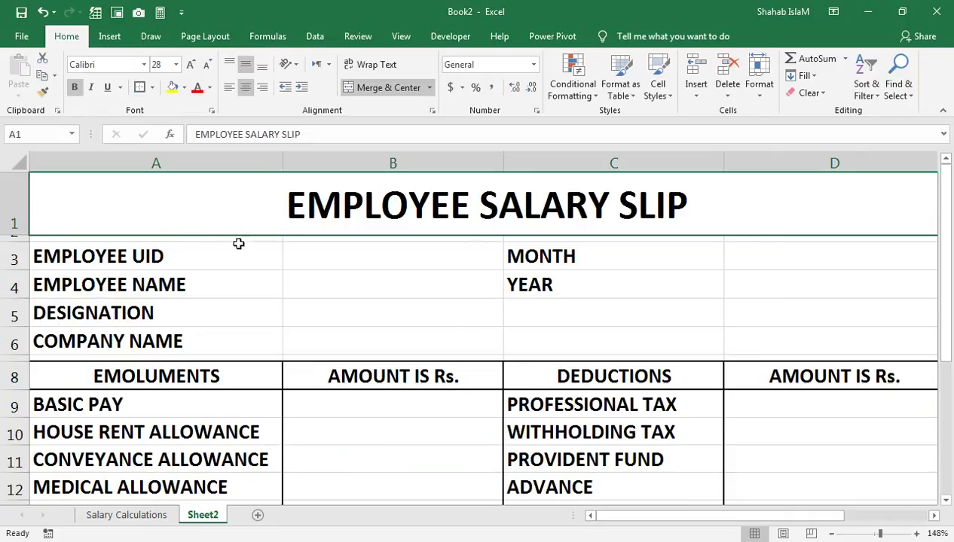
left_click(266, 290)
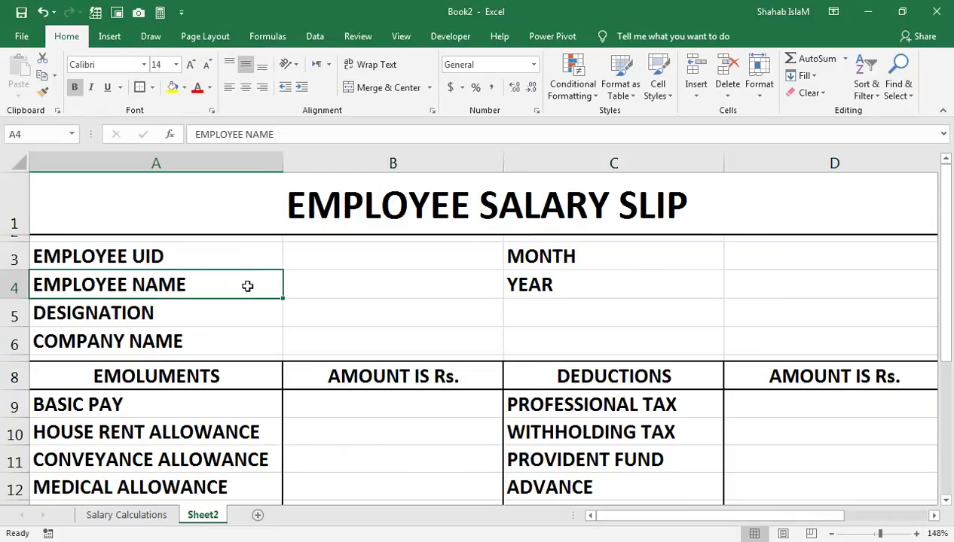
left_click_drag(149, 257, 753, 337)
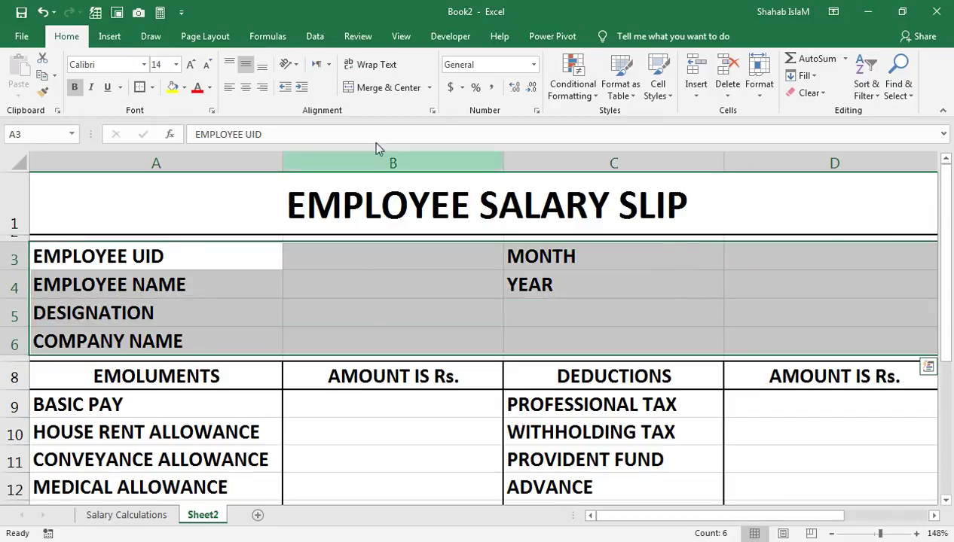
left_click(154, 88)
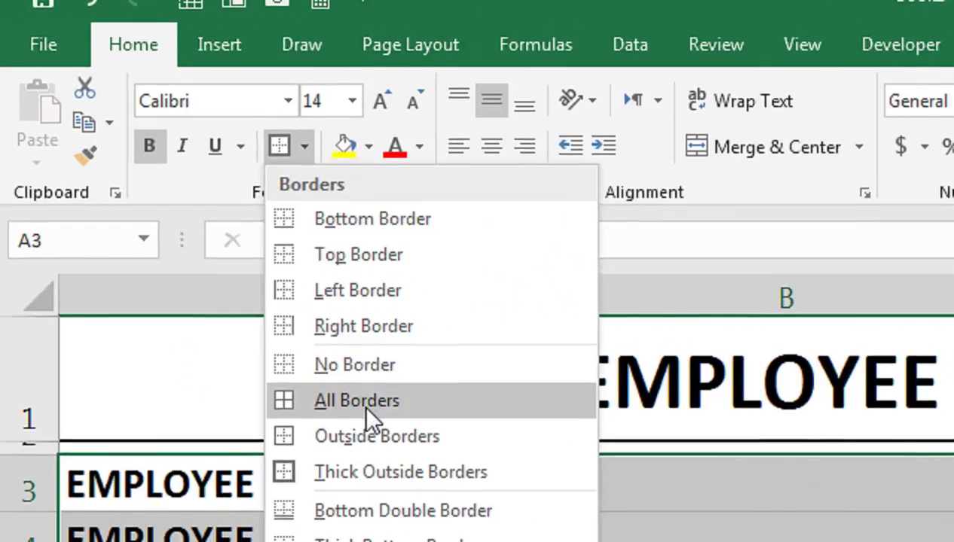
left_click(365, 407)
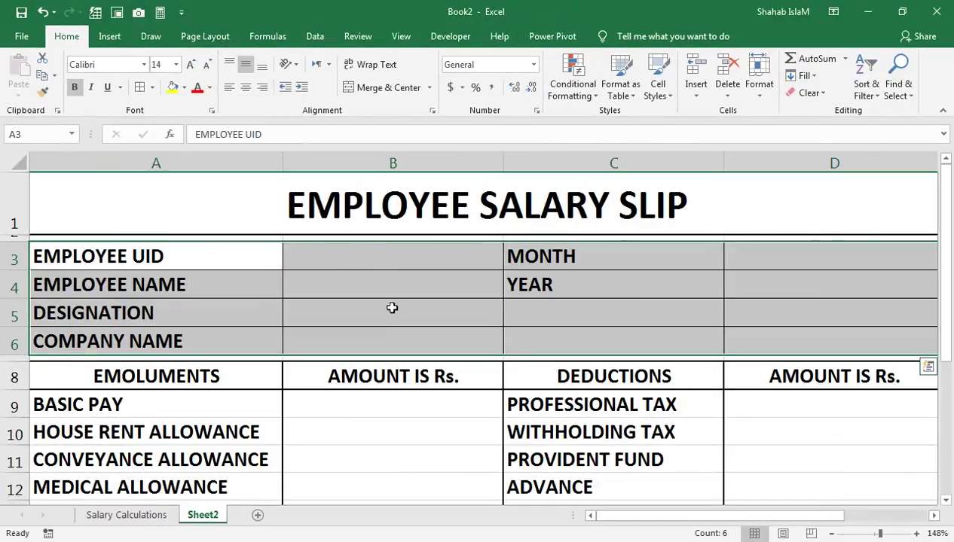
left_click(393, 320)
mouse_move(393, 320)
left_mouse_down()
mouse_move(727, 285)
mouse_move(733, 300)
left_mouse_up()
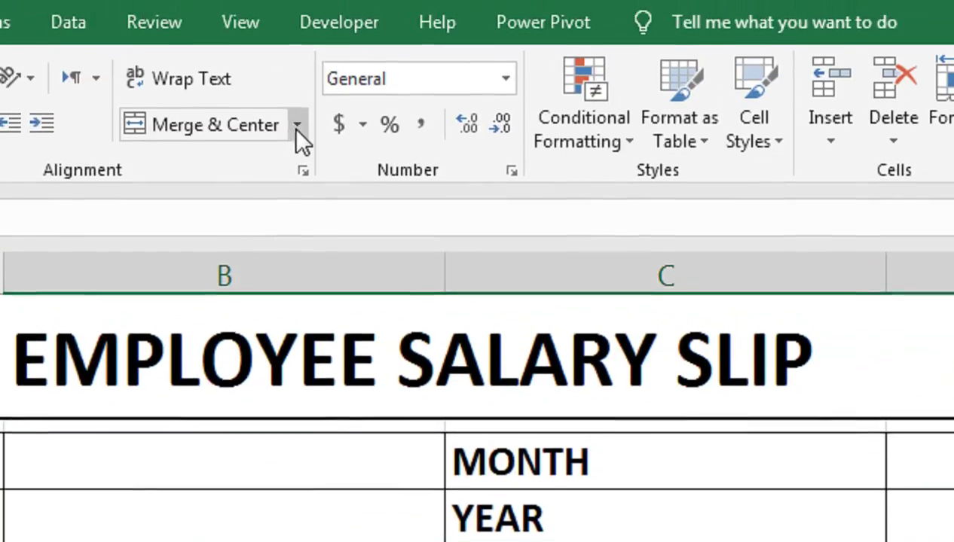
Step: Merge B5:D5 and B6:D6 into single entry cells and set the zoom to 130%
left_click(297, 133)
left_click(296, 181)
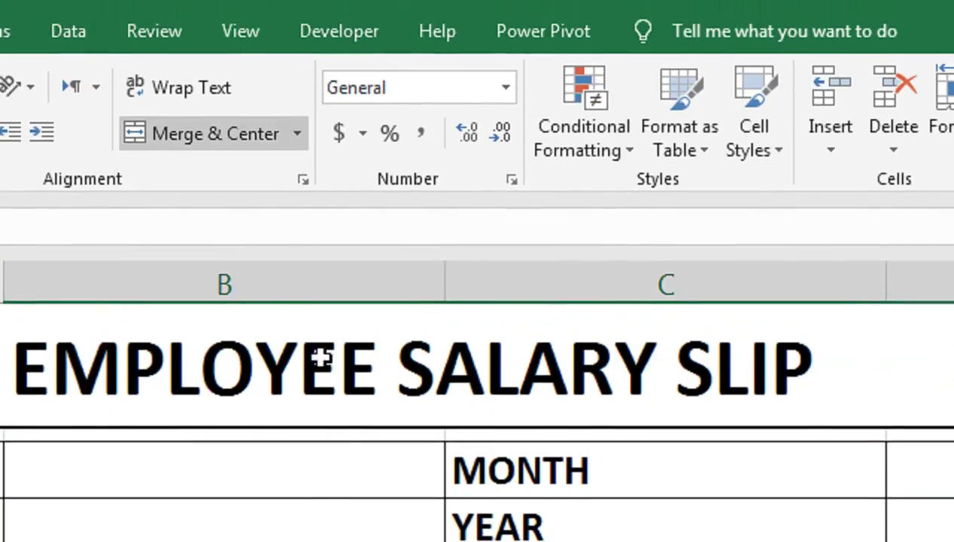
left_click_drag(373, 416, 920, 416)
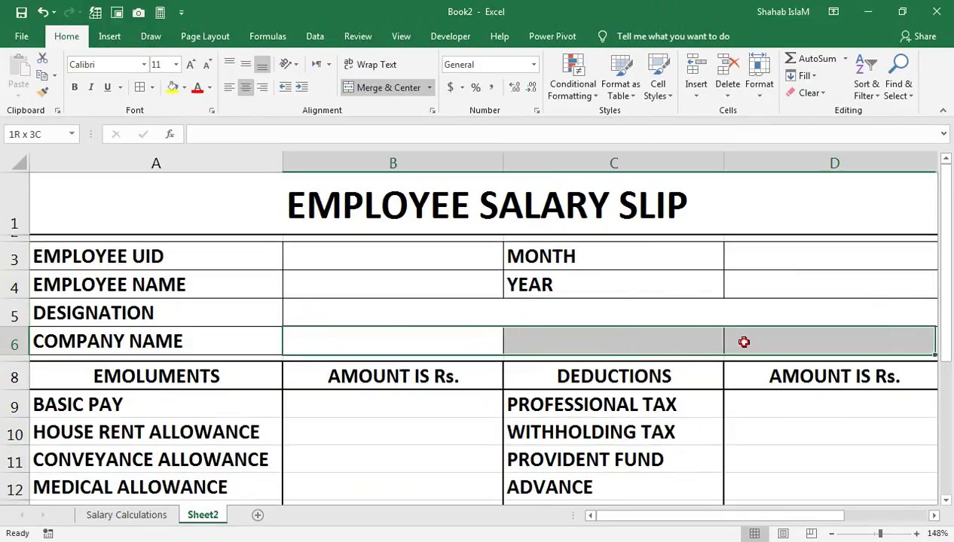
left_click(369, 85)
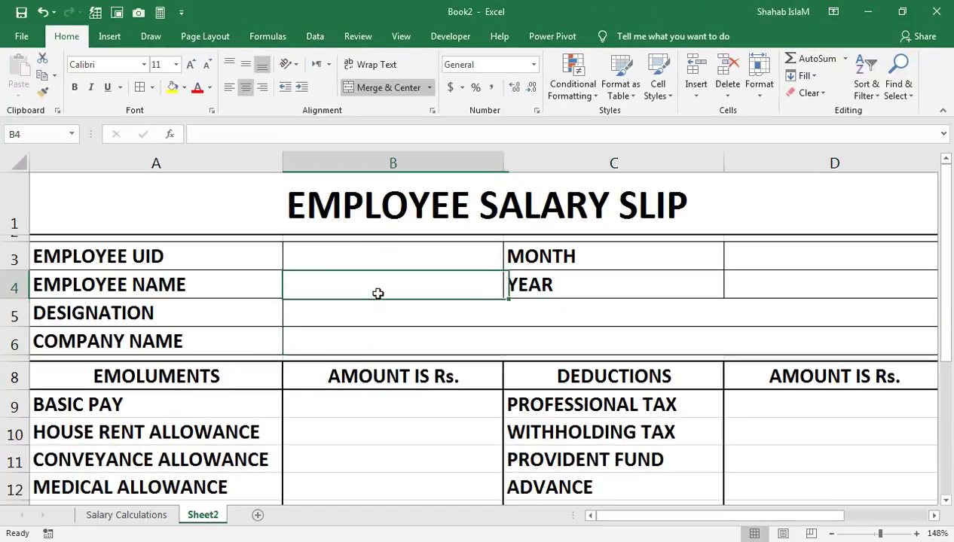
left_click(377, 293)
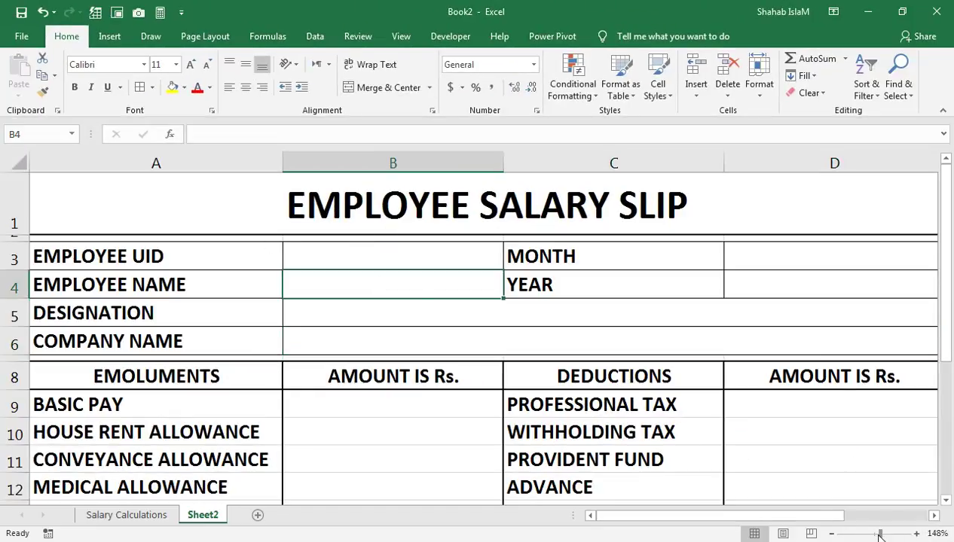
left_click_drag(879, 536, 877, 536)
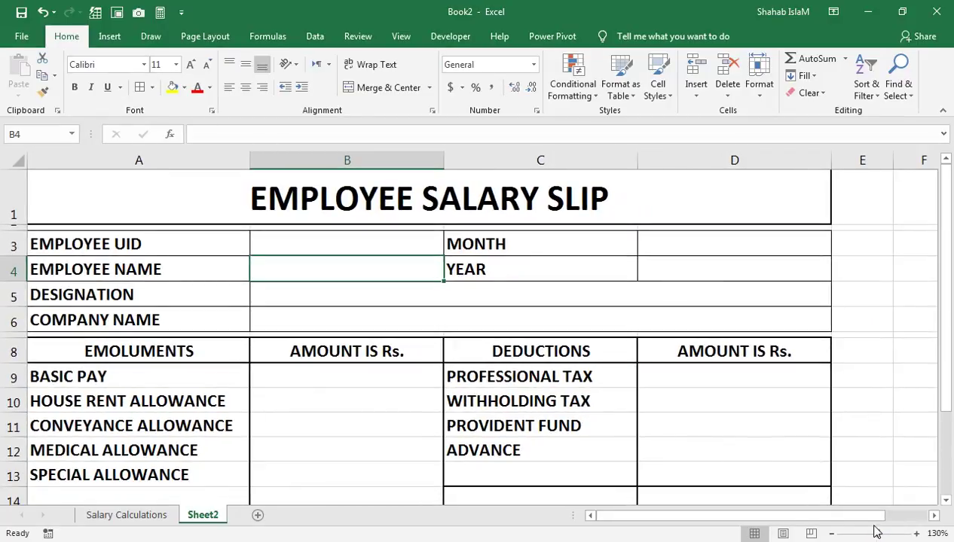
left_click(681, 415)
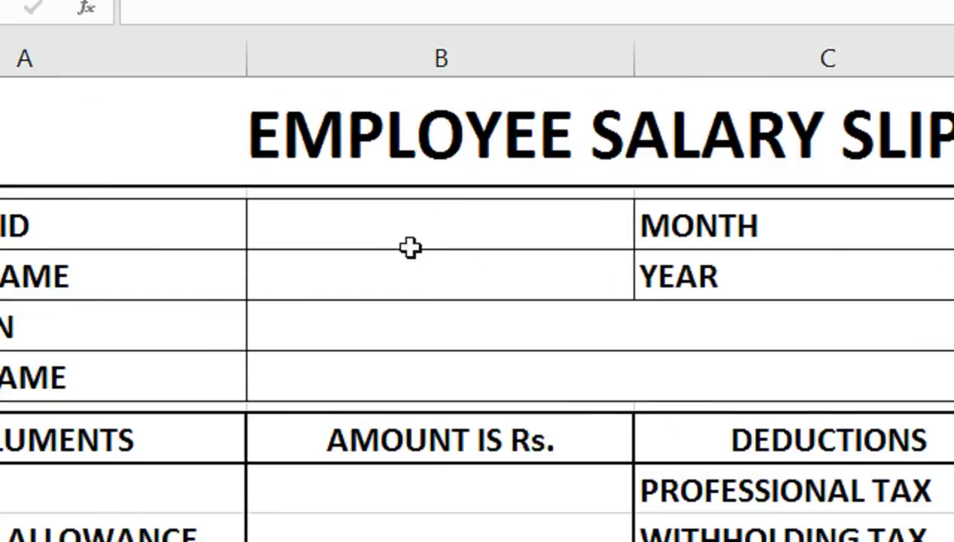
left_click(325, 253)
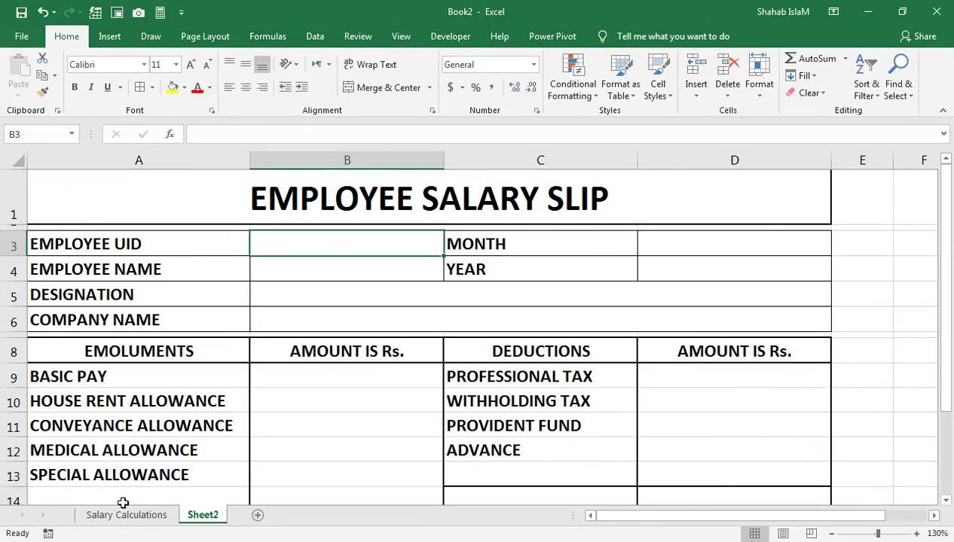
Step: Add List data validation to B3, sourced from the Salary Calculations Employee UID column
left_click(125, 515)
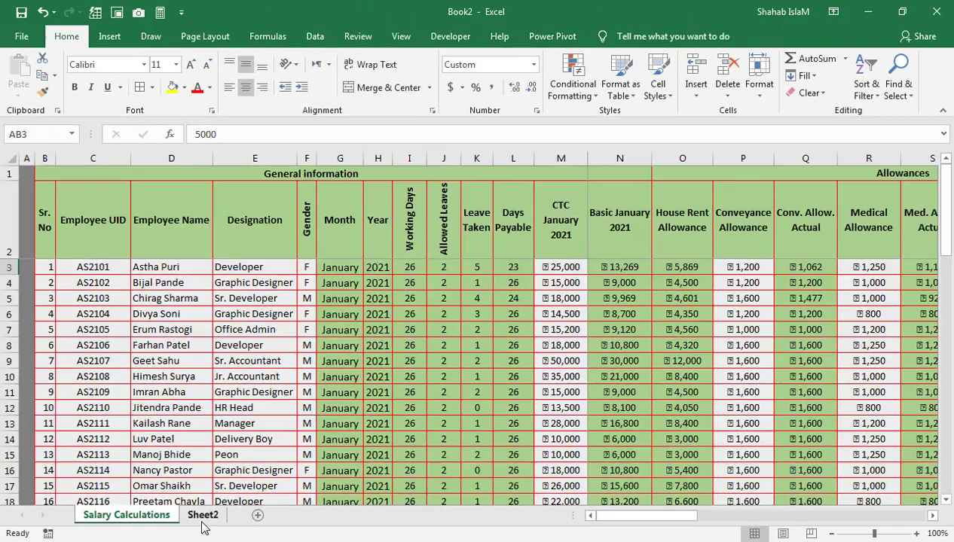
left_click(202, 515)
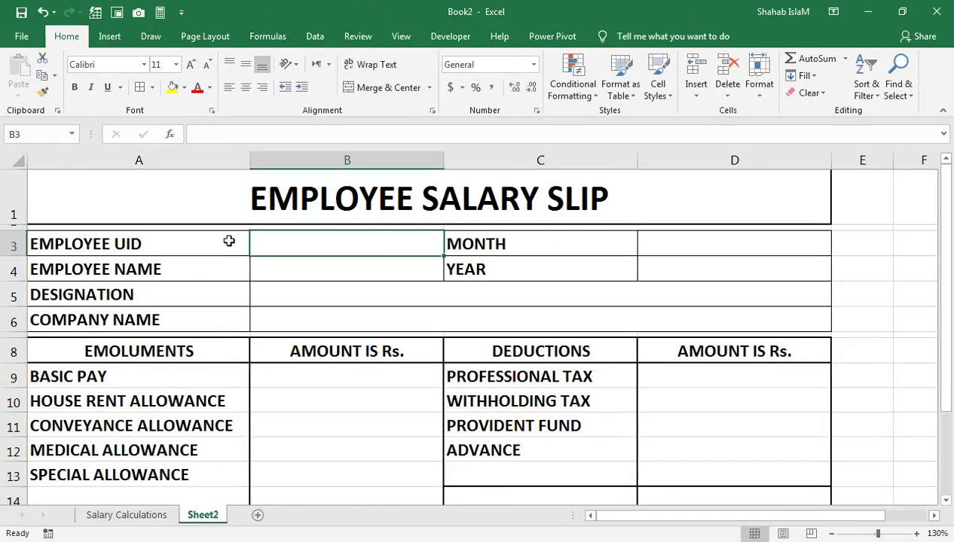
left_click(314, 36)
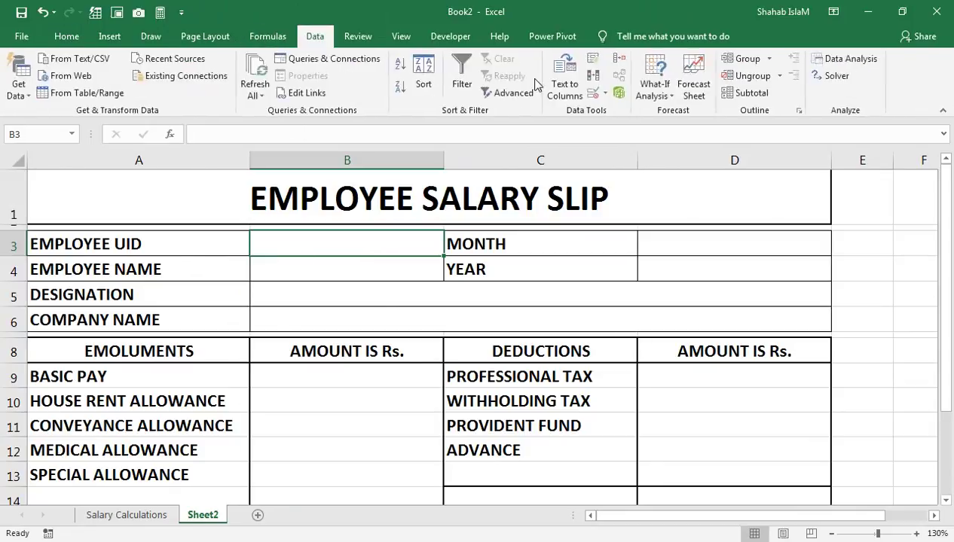
left_click(553, 186)
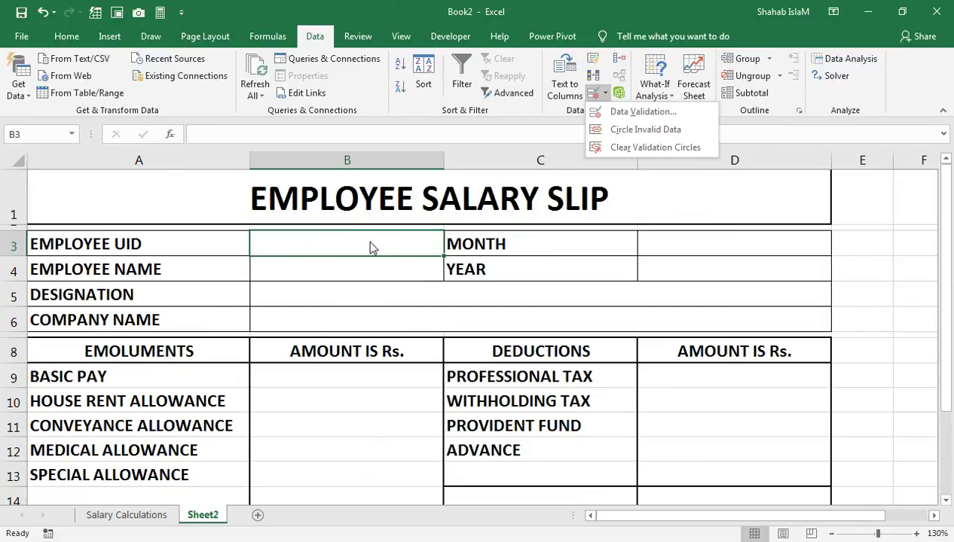
left_click(624, 129)
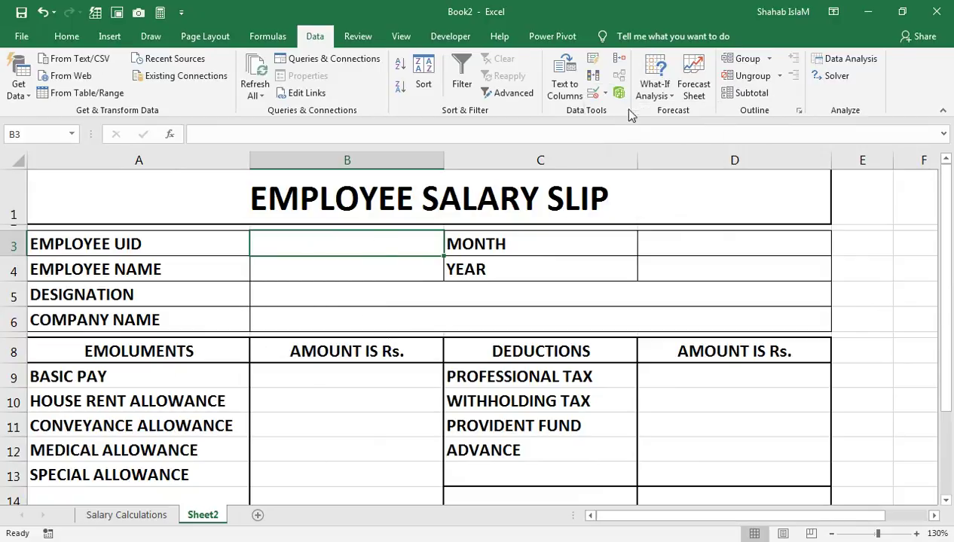
left_click(482, 158)
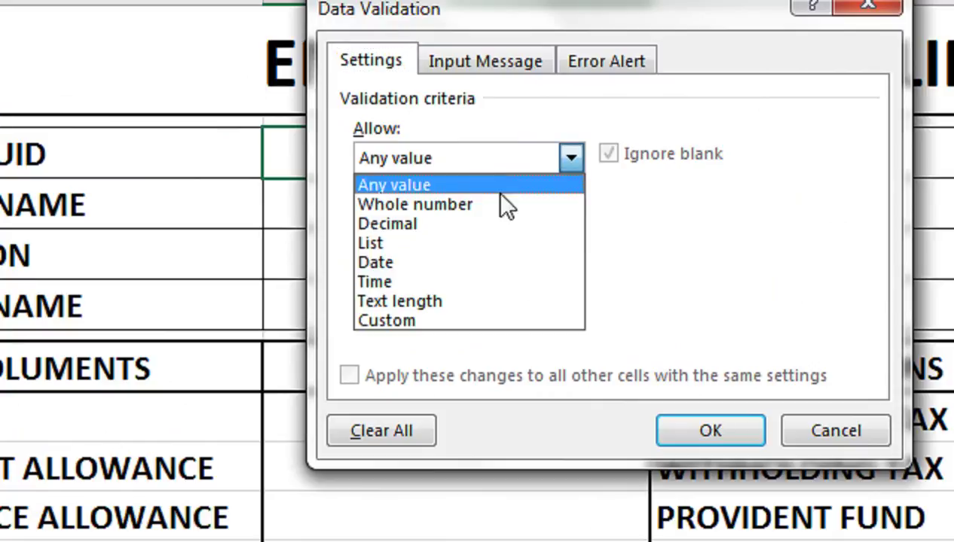
left_click(498, 243)
left_click(450, 275)
left_click(164, 517)
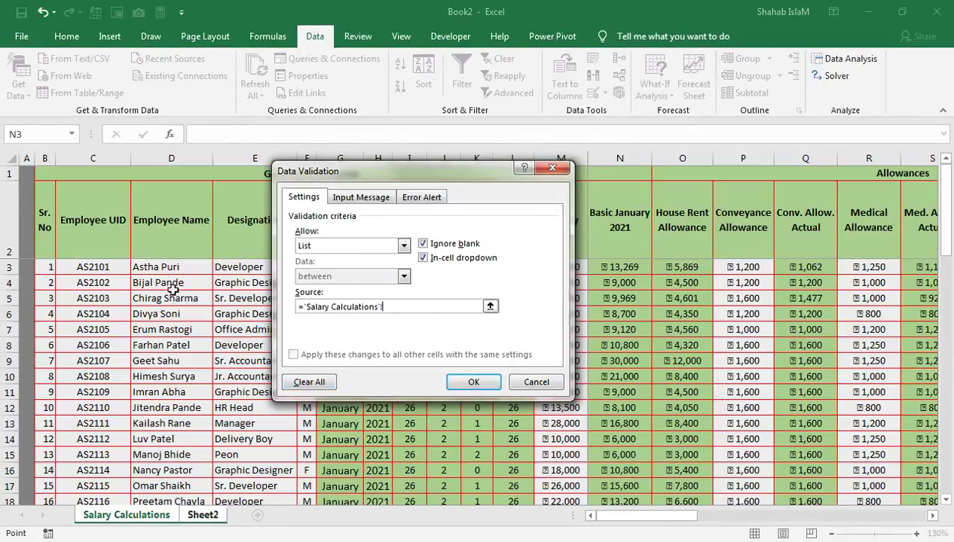
left_click_drag(119, 265, 94, 450)
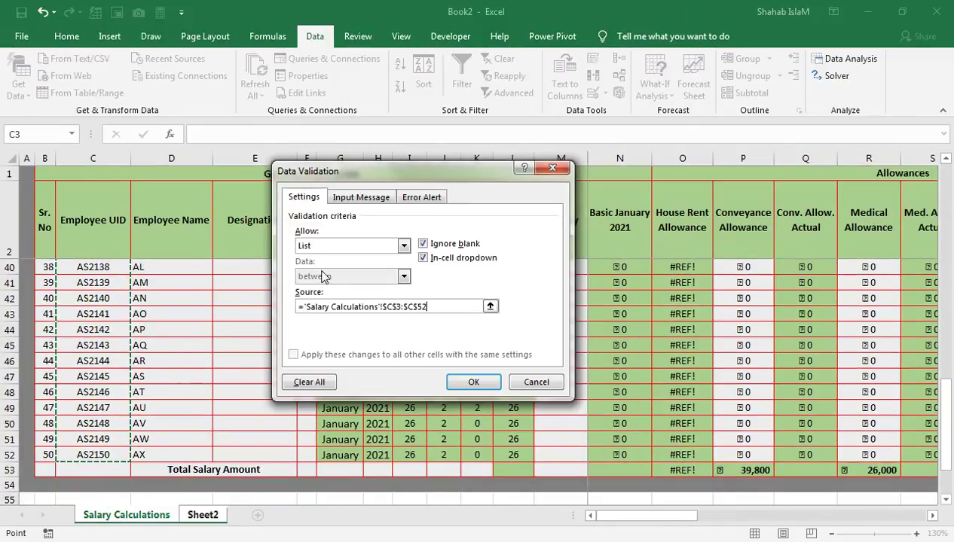
left_click(469, 382)
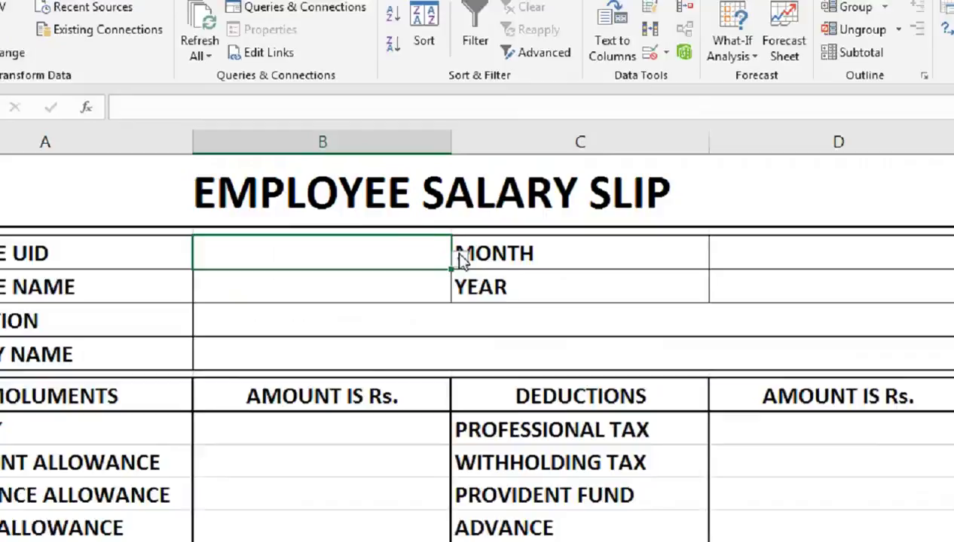
Step: Choose AS2101 from B3's employee UID dropdown
left_click(450, 248)
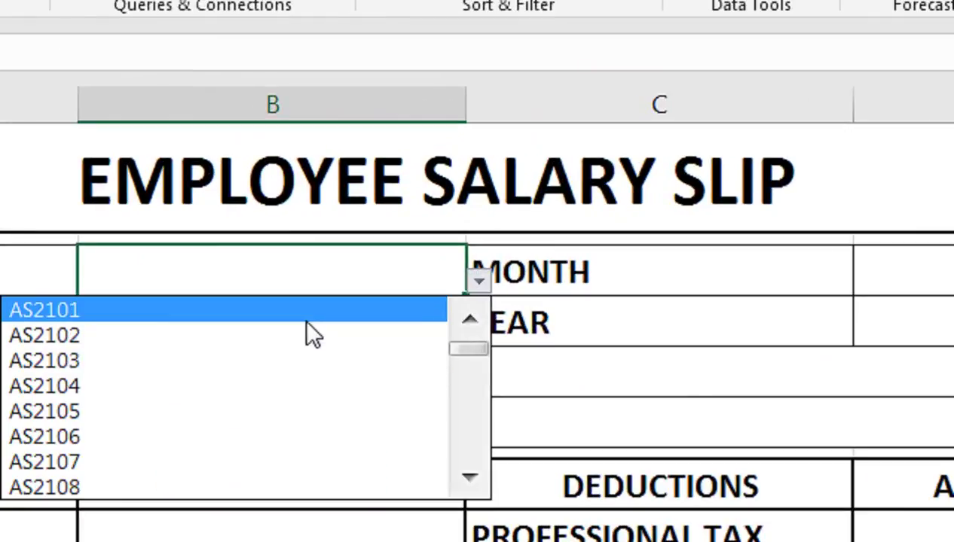
left_click(307, 315)
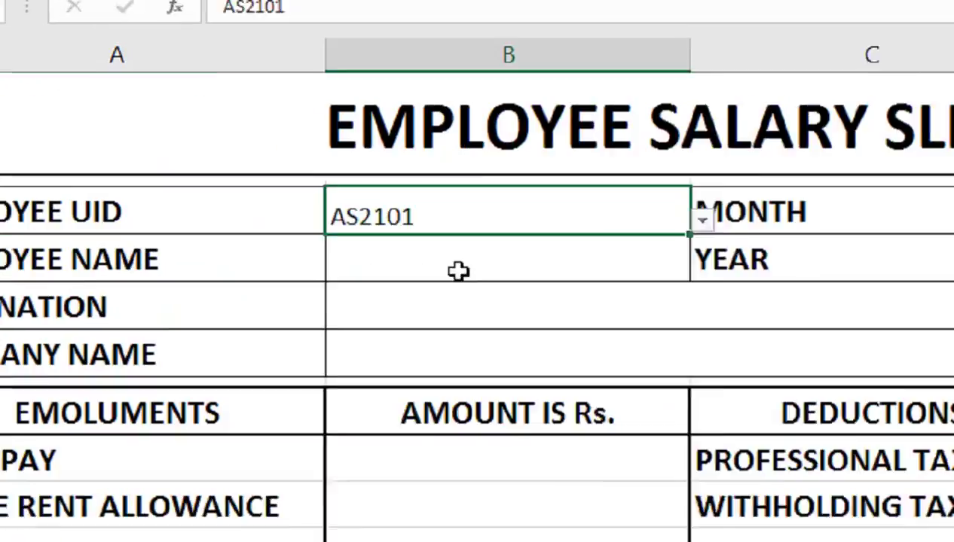
left_click(220, 327)
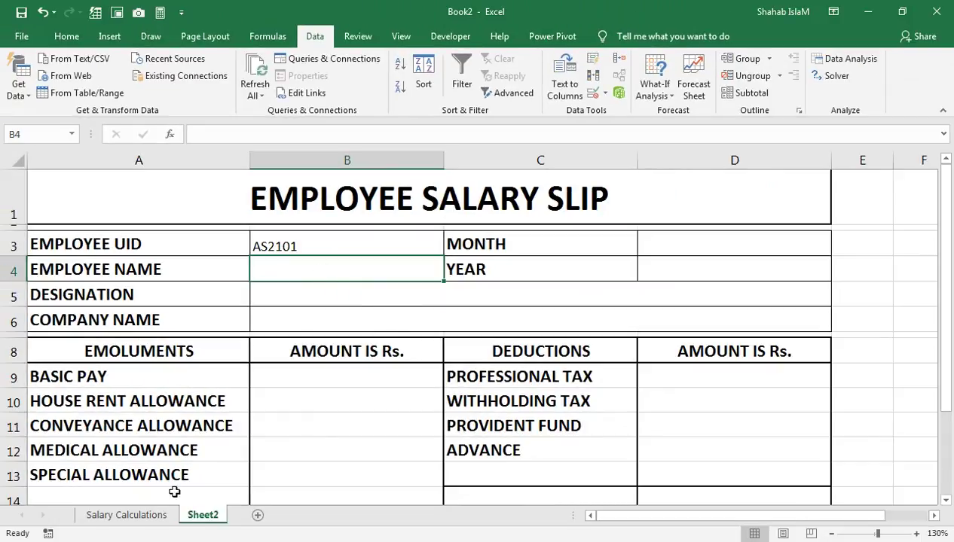
left_click(126, 514)
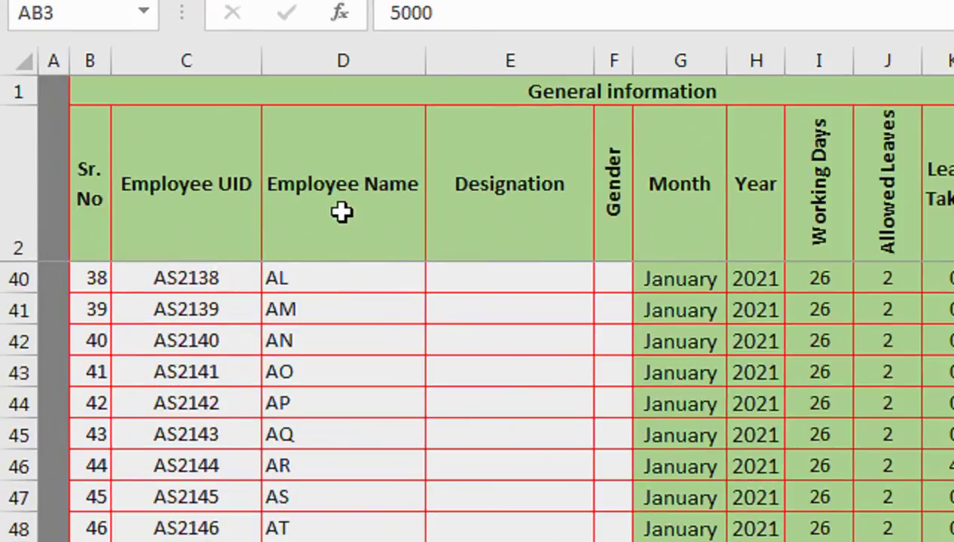
Step: Insert a blank row above the Salary Calculations table
left_click_drag(315, 303, 332, 161)
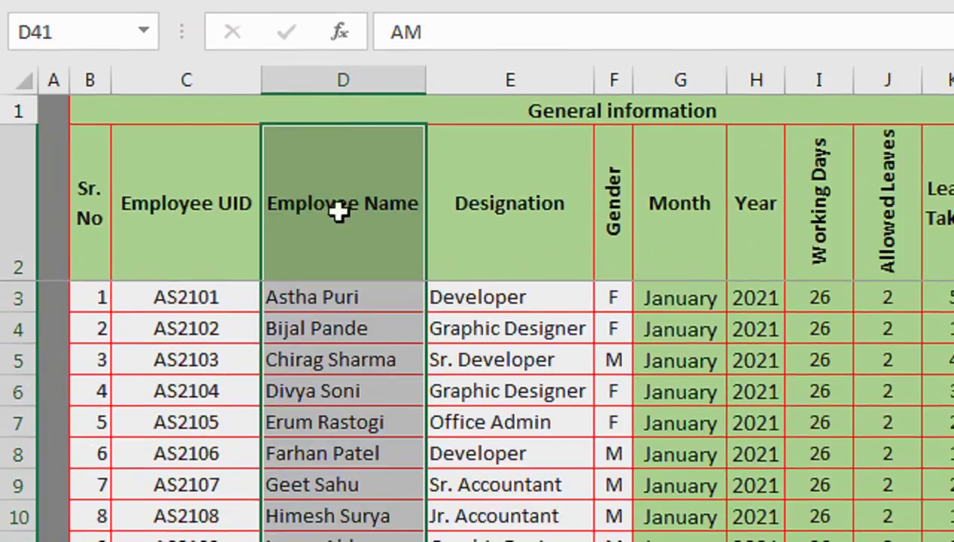
left_click(344, 218)
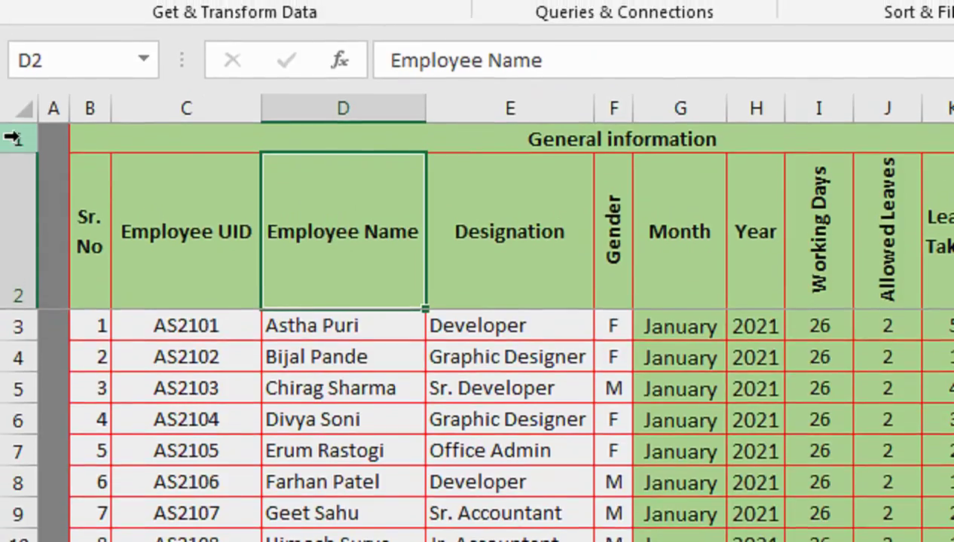
right_click(12, 138)
left_click(84, 345)
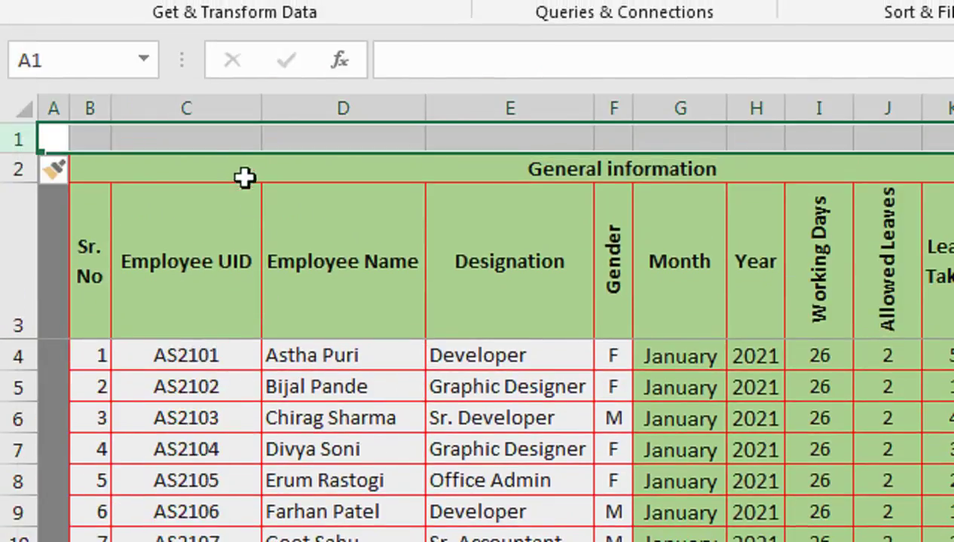
Step: Number the table columns 1 to 29 across row 1, starting with 1 in C1
left_click(230, 138)
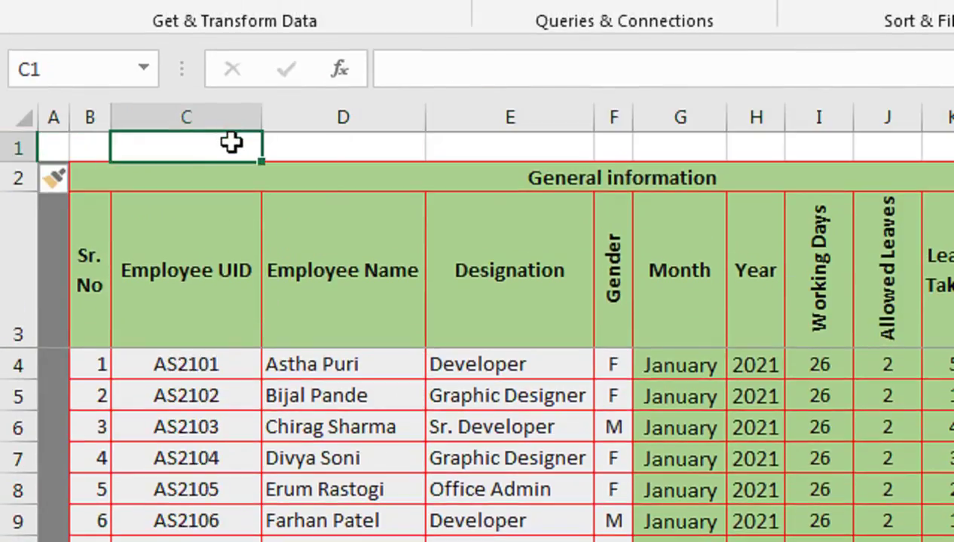
type("1")
key("Return")
left_click(230, 142)
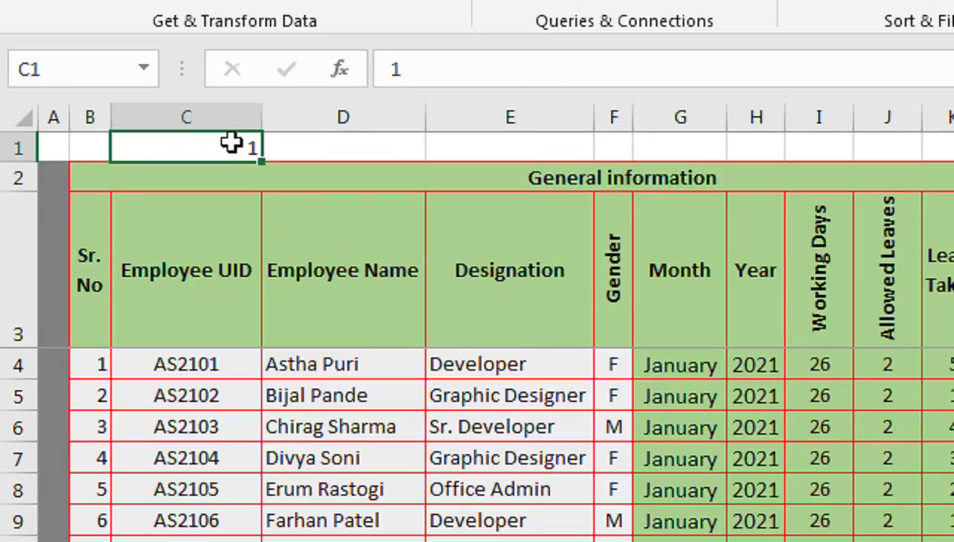
left_click_drag(267, 160, 805, 160)
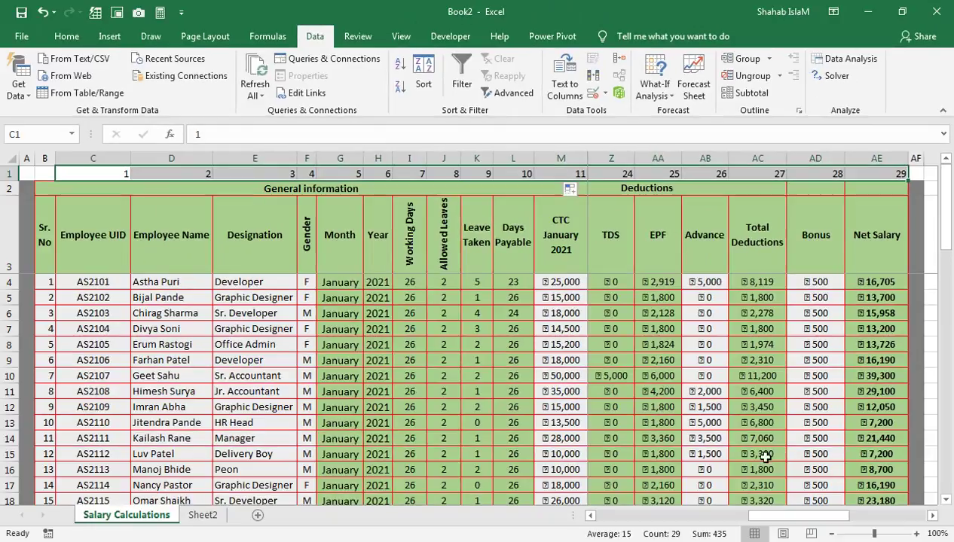
left_click_drag(742, 519, 592, 518)
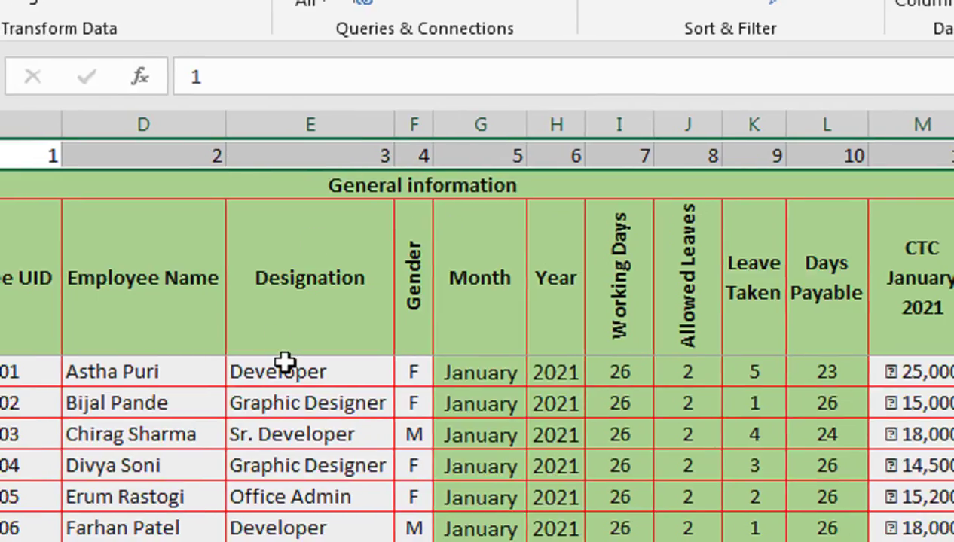
left_click(232, 374)
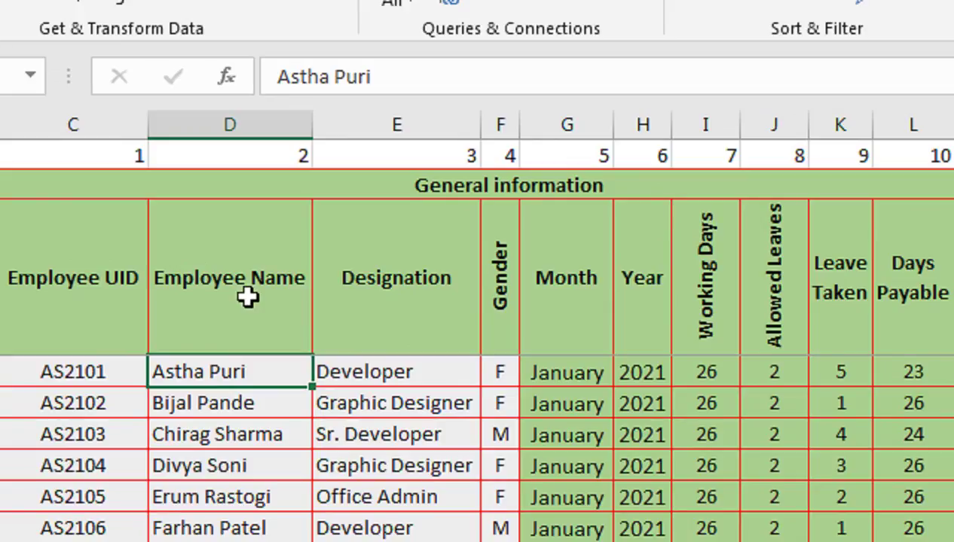
left_click(95, 263)
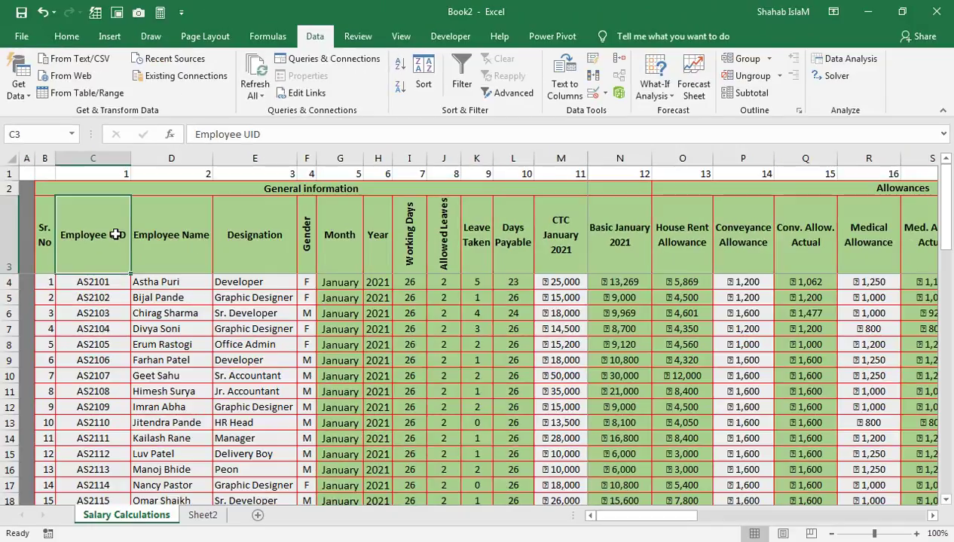
Step: Select the employee table from its header row through the Total Deductions column to the last employee
key("shift+Right")
key("shift+Right")
key("shift+Right")
key("shift+Right")
key("shift+Right")
key("shift+Right")
key("shift+Right")
key("shift+Right")
key("shift+Right")
key("shift+Right")
key("shift+Right")
key("shift+Right")
key("shift+Right")
key("shift+Right")
key("shift+Right")
key("shift+Right")
key("shift+Right")
key("shift+Right")
key("shift+Right")
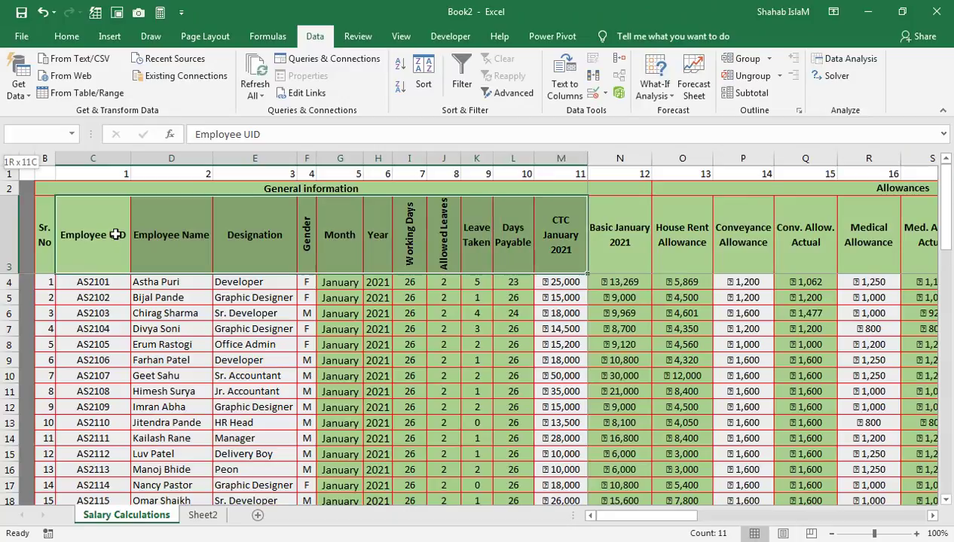
key("shift+Right")
key("shift+Right")
key("shift+Right")
key("shift+Right")
key("shift+Right")
key("shift+Right")
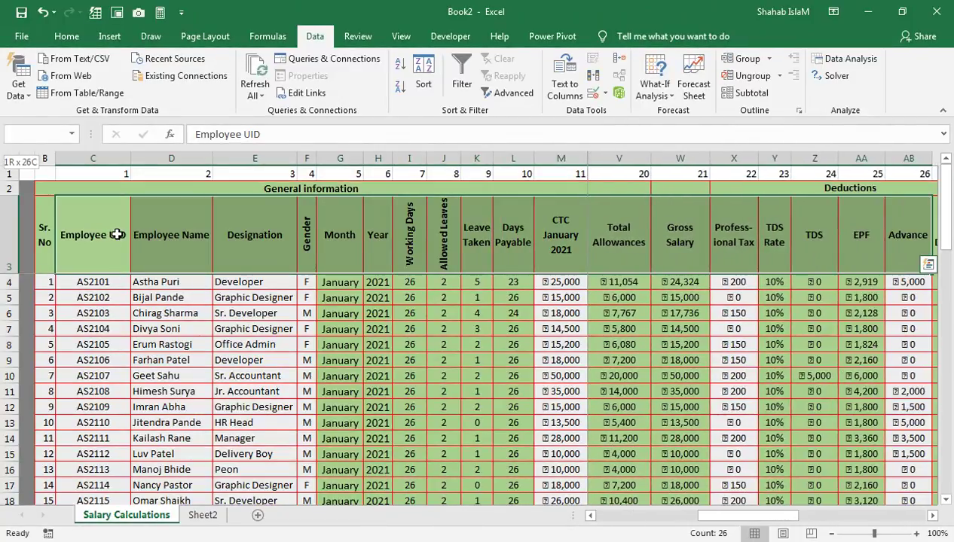
key("shift+Right")
key("shift+Right")
key("shift+Right")
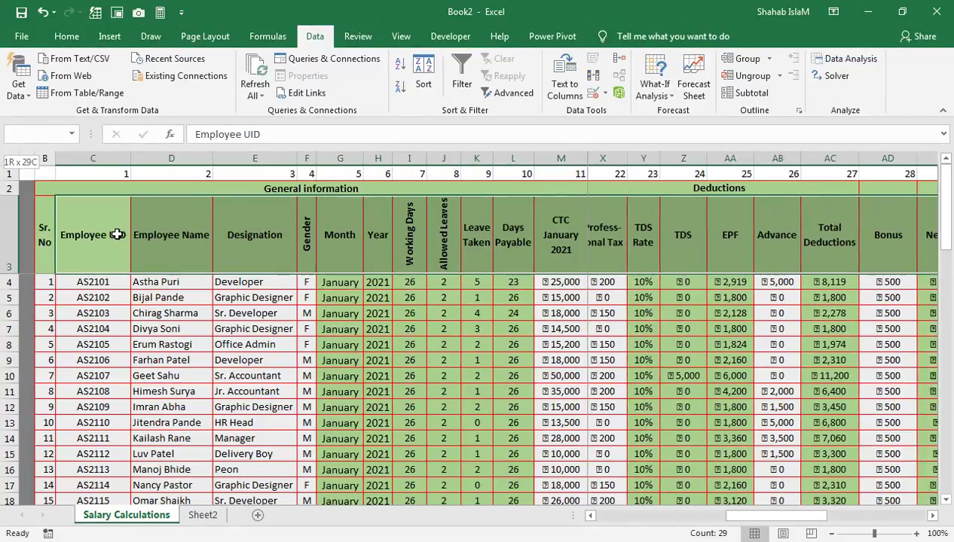
key("shift+Down")
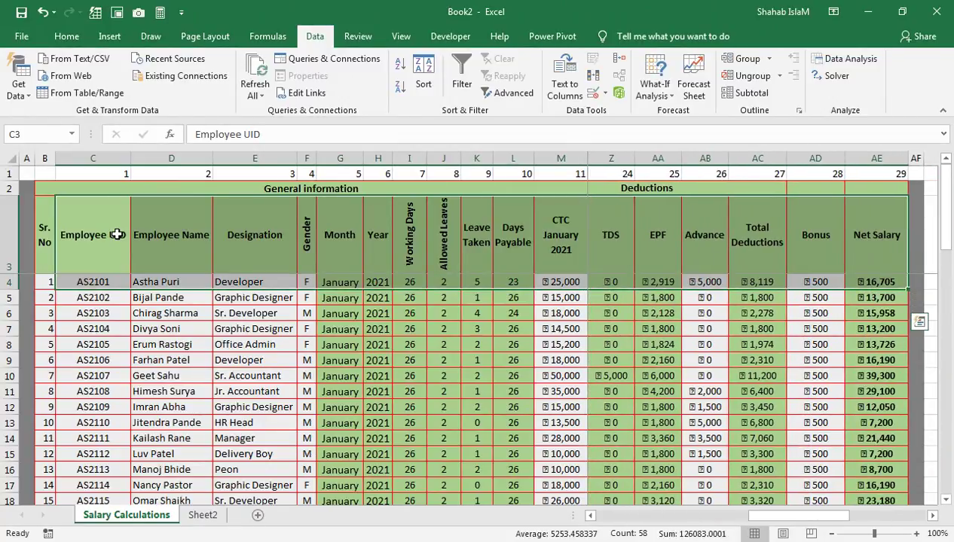
key("ctrl+shift+Down")
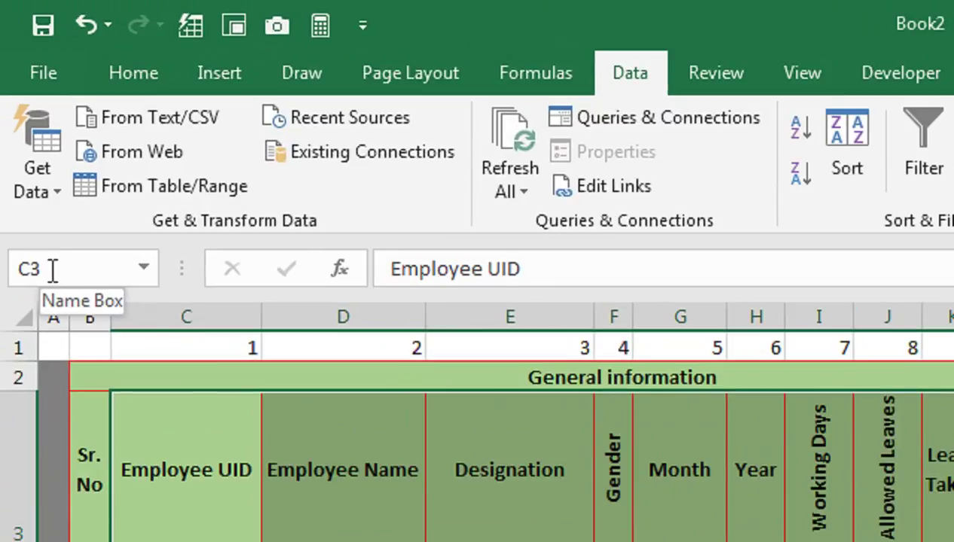
Step: Edit the range name in the Name Box to DATA by removing EMP from EMPDATA
left_click(52, 270)
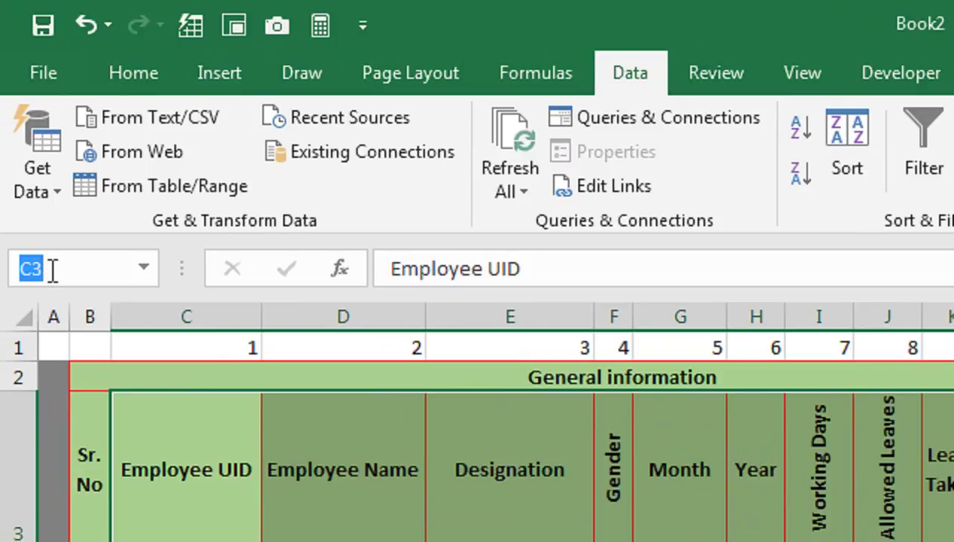
type("EMPDATA")
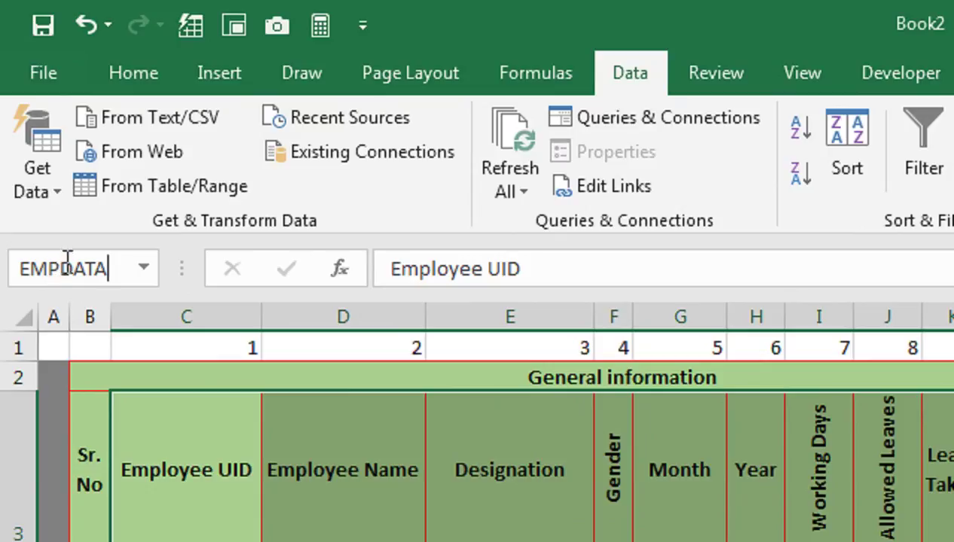
left_click_drag(62, 268, 21, 276)
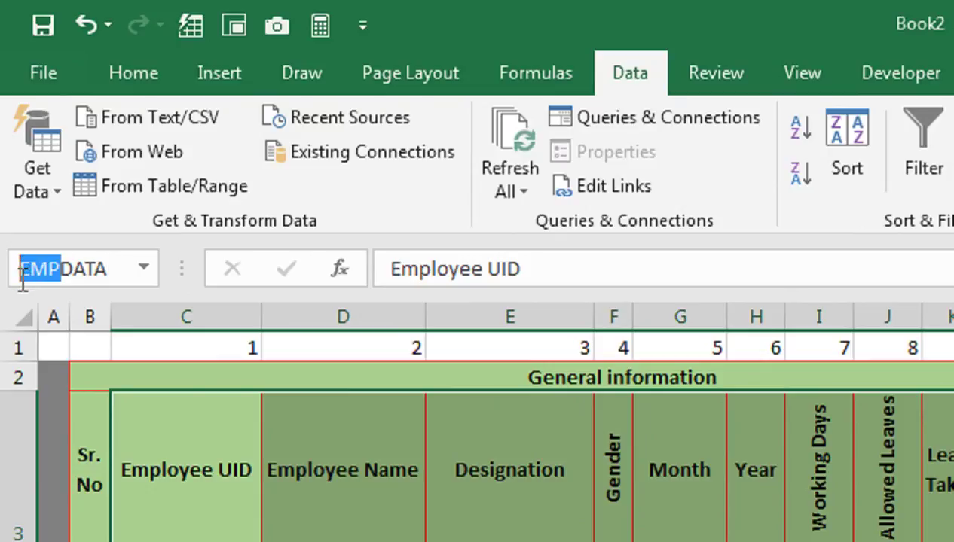
key("BackSpace")
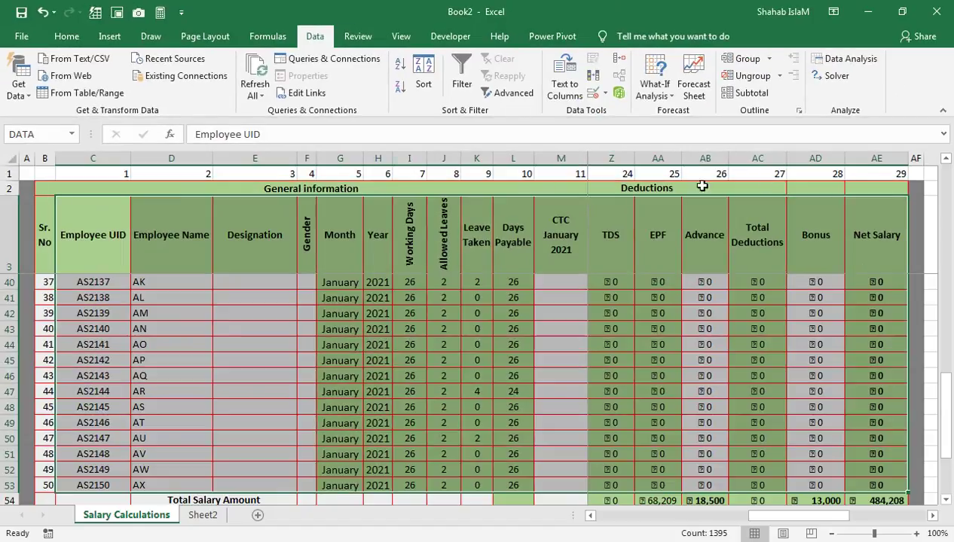
Step: On Sheet2, start the Employee Name formula =IFERROR(VLOOKUP(B3,DATA in B4
left_click(202, 515)
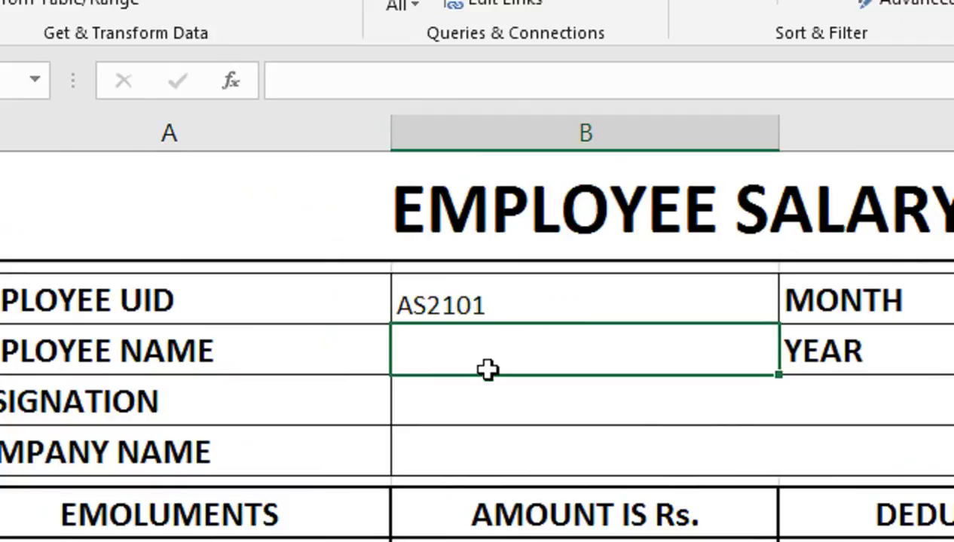
type("=")
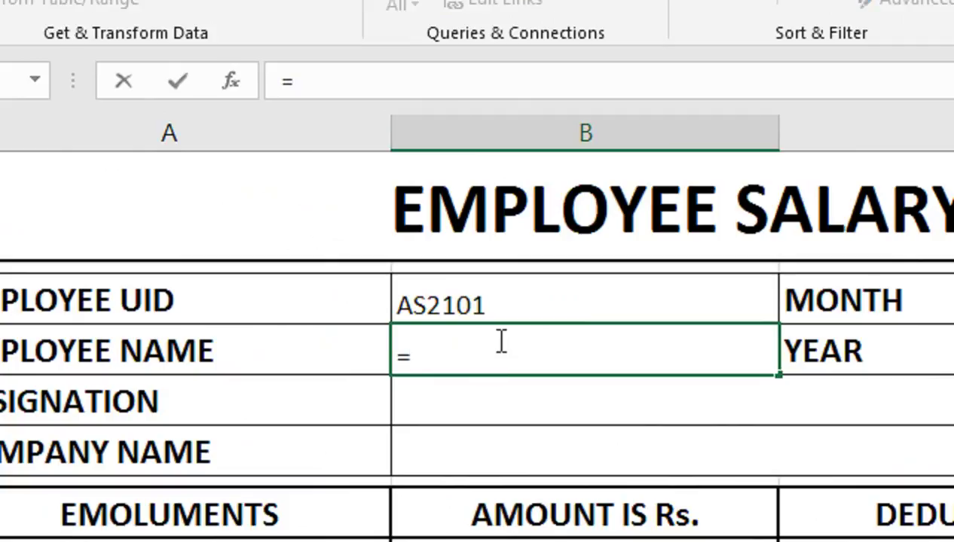
type("IF")
key("Down")
key("Tab")
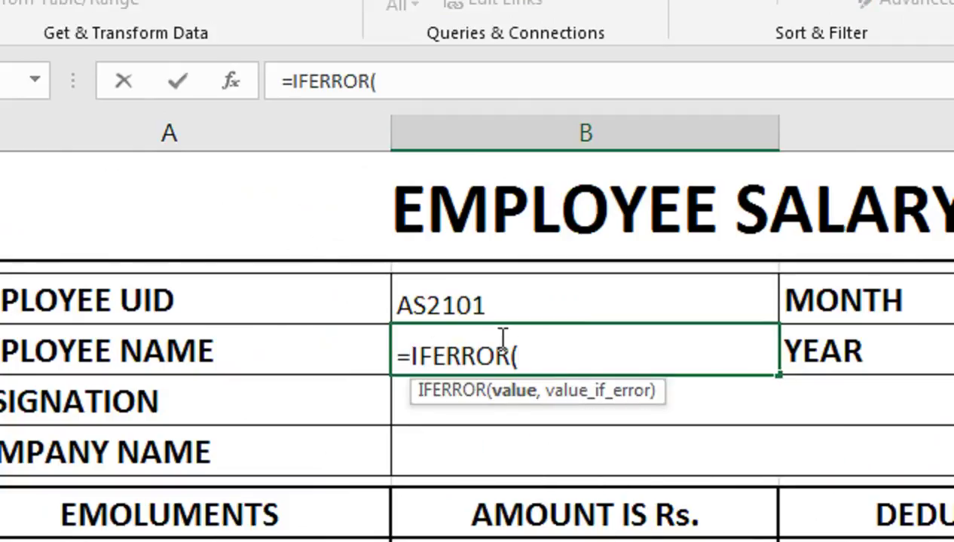
type("VL")
key("Tab")
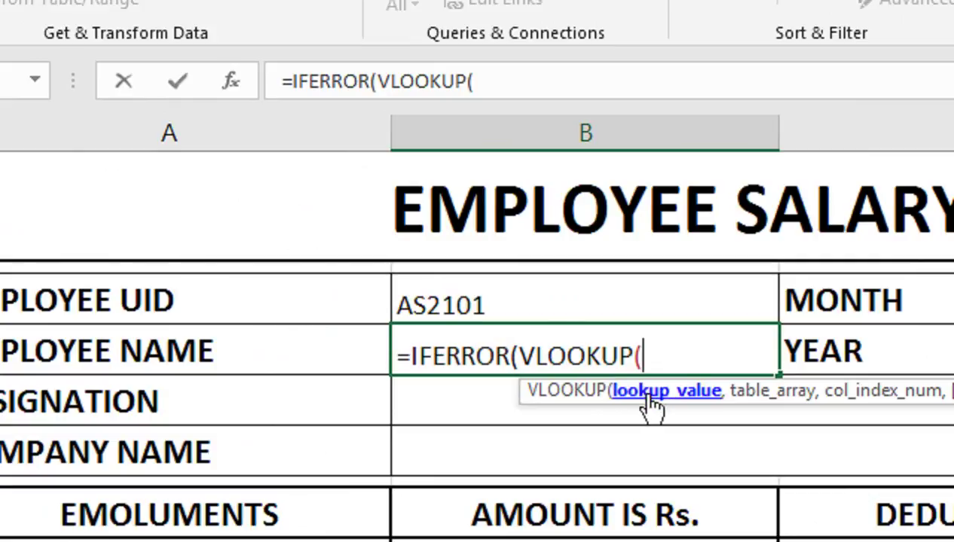
left_click(543, 292)
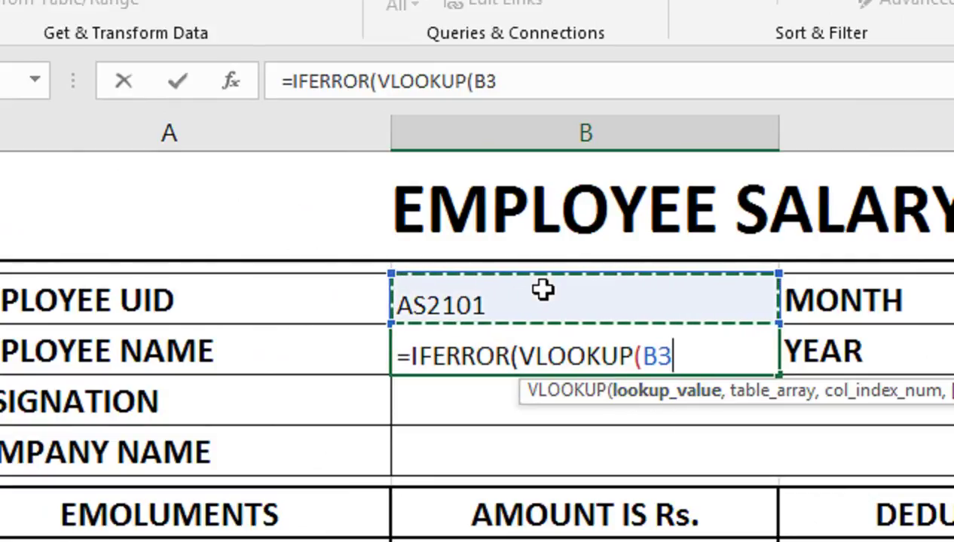
type(",")
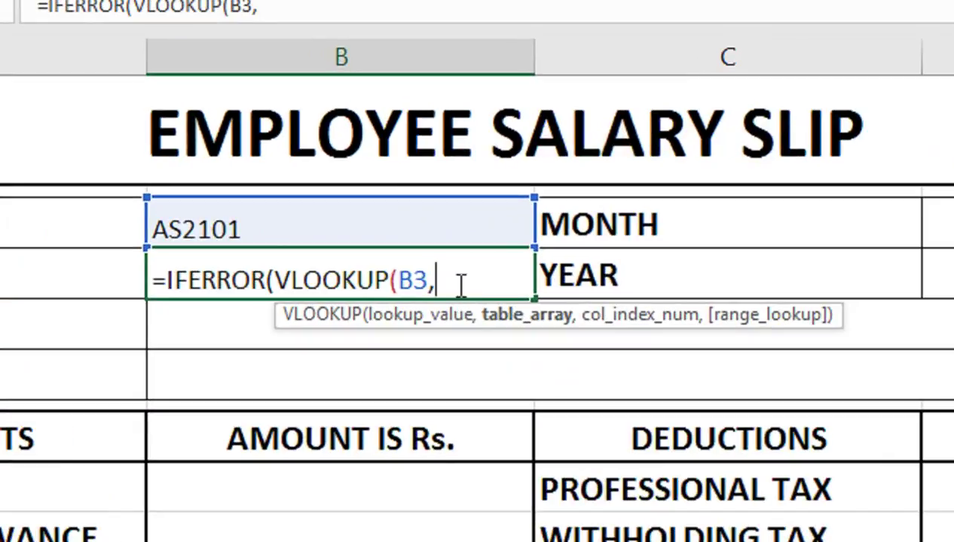
type("DAT")
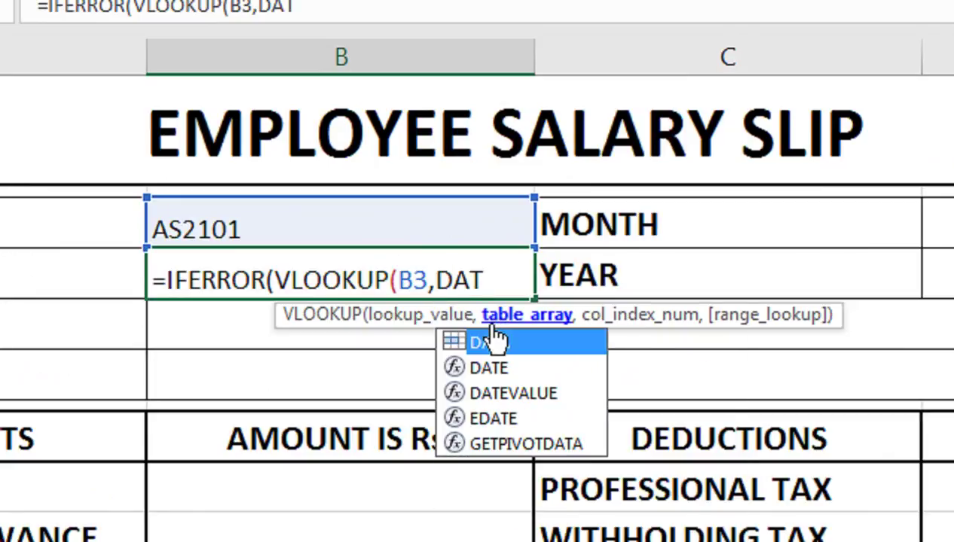
type("A")
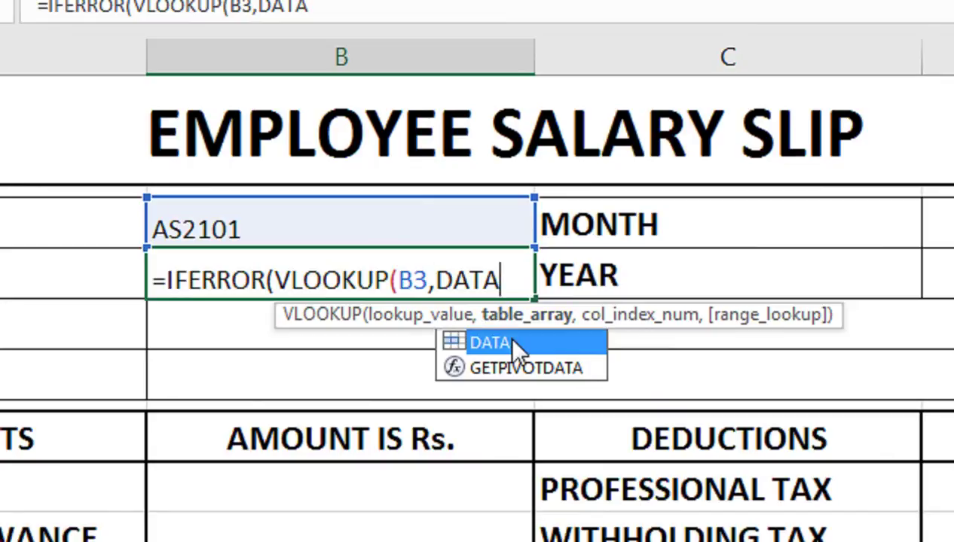
left_click(559, 280)
Step: Add column 2 and FALSE for an exact match, then try entering the unfinished formula
left_click(613, 375)
left_click(526, 289)
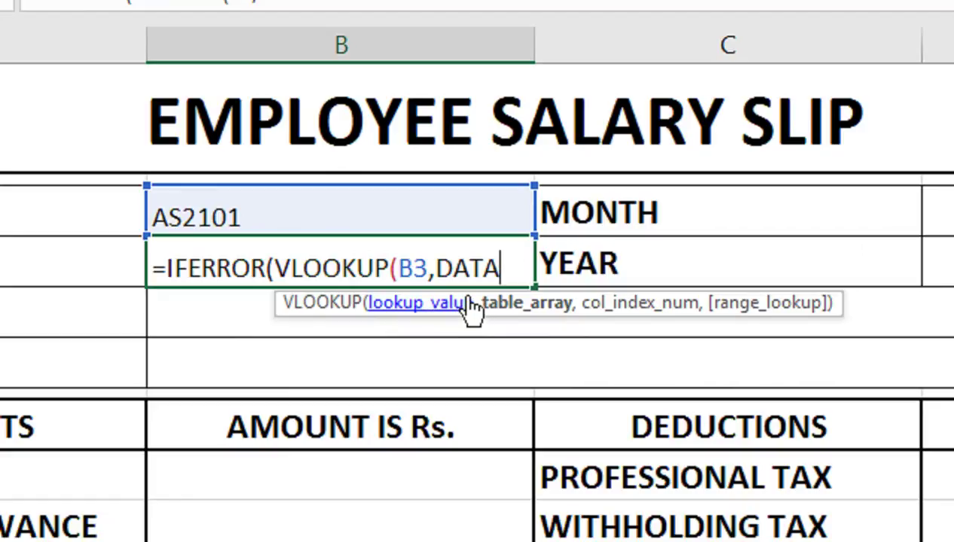
type(",")
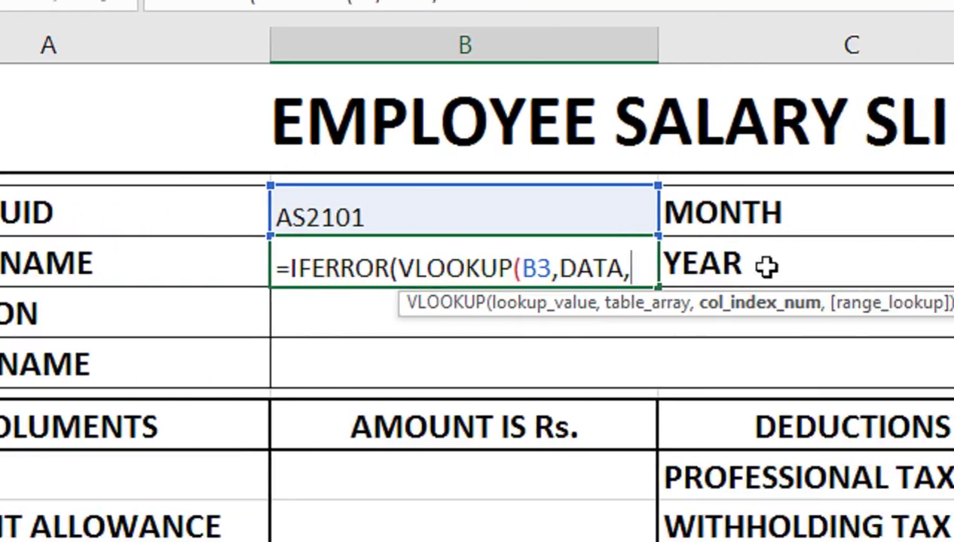
type("2")
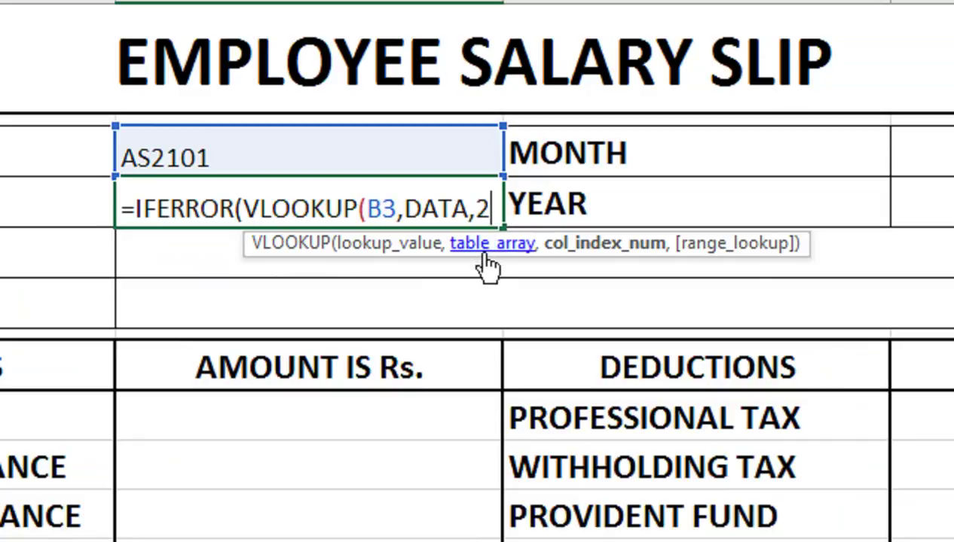
type(",")
key("Down")
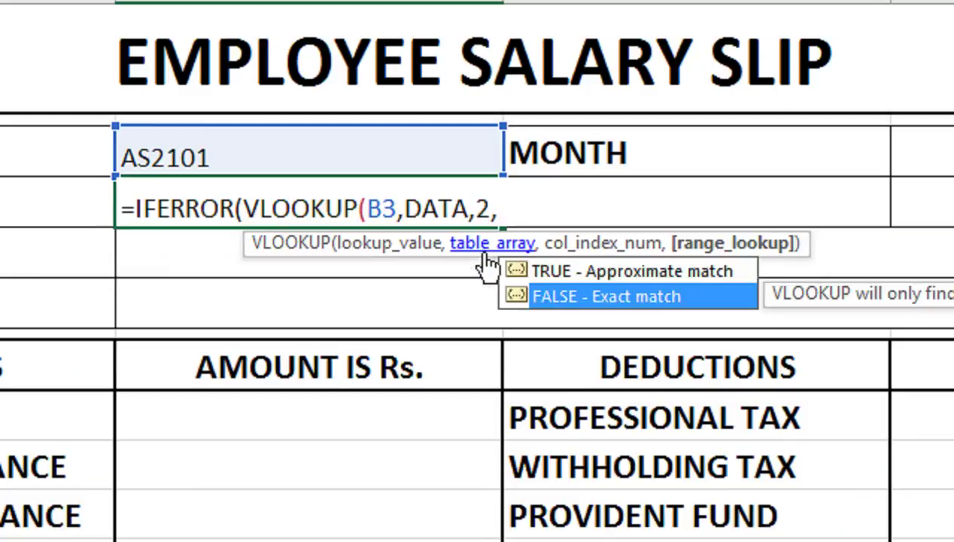
key("Tab")
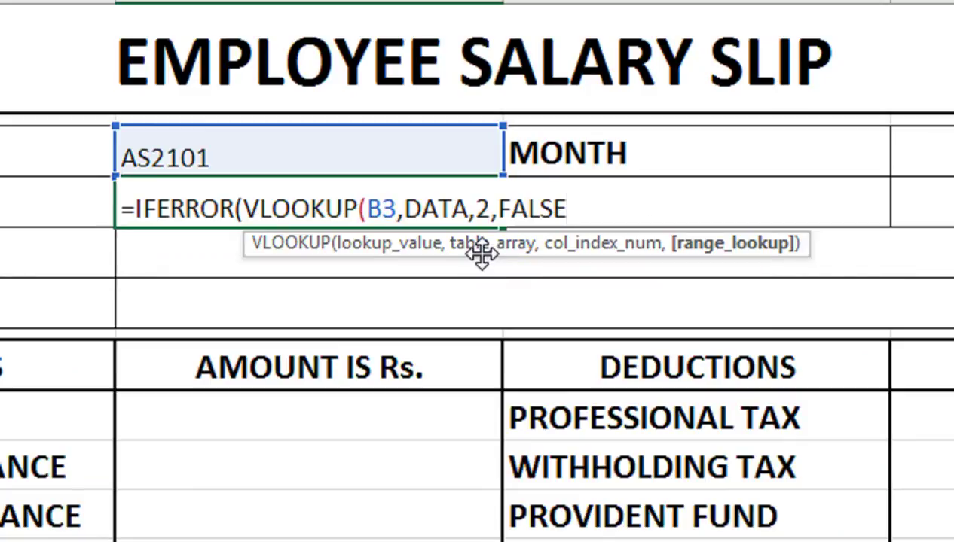
type(")")
key("Return")
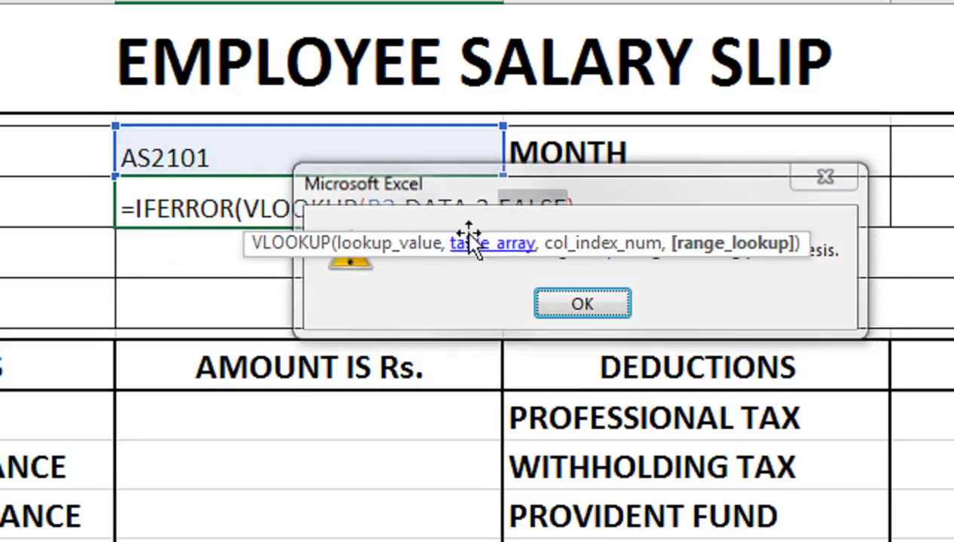
Step: Dismiss the warning and end the name formula with ,"") so it shows AS2101's name
key("Return")
left_click(416, 179)
left_click(410, 189)
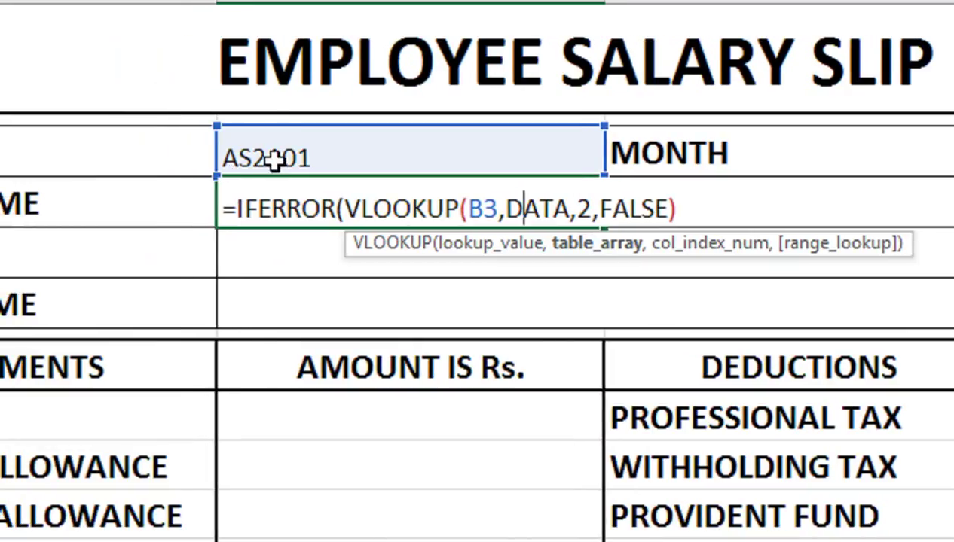
left_click(690, 213)
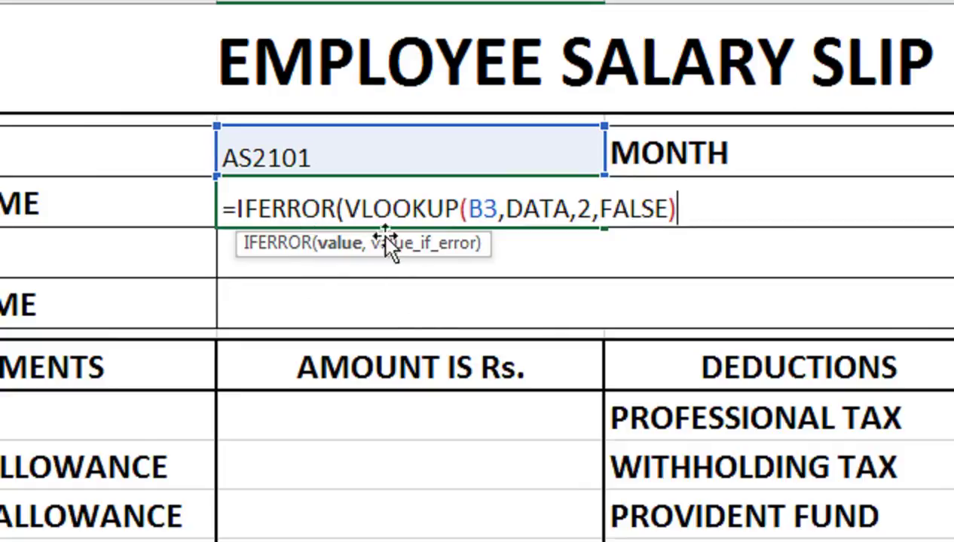
type(",")
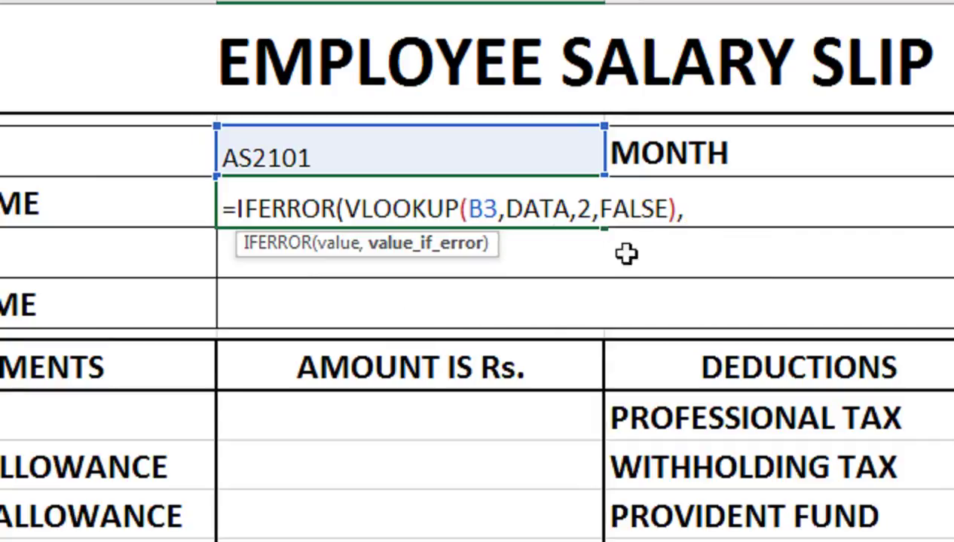
type("\"\"")
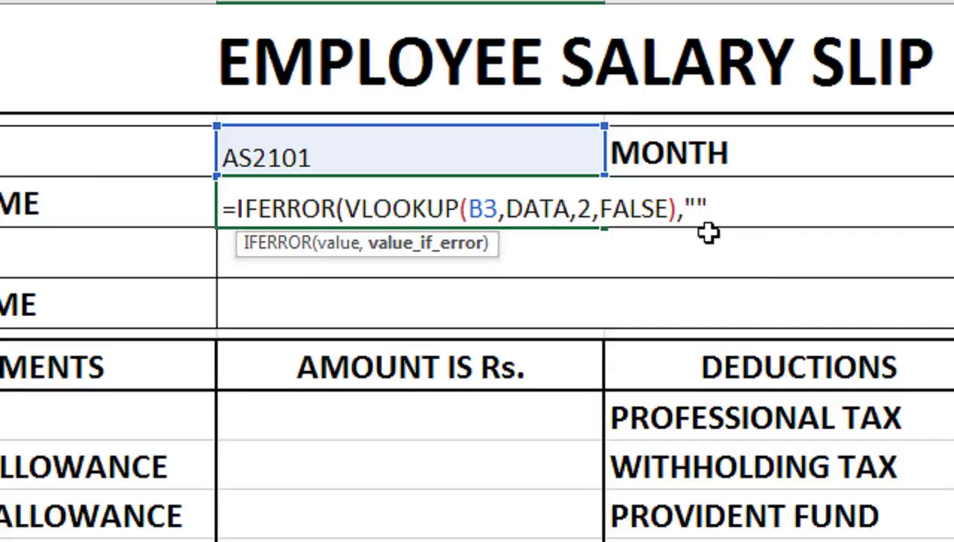
type(")")
key("Return")
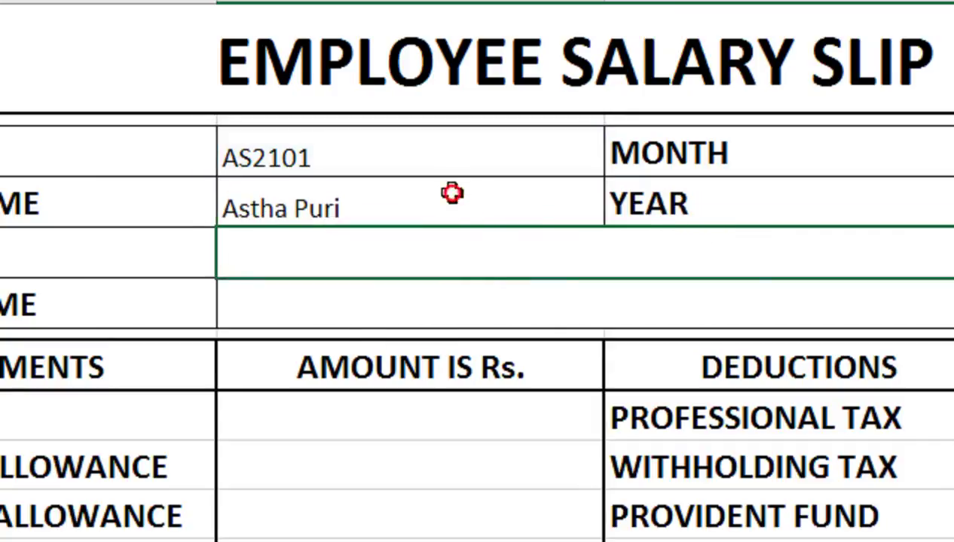
Step: Choose AS2102 from the Employee UID dropdown so the name refreshes
left_click(528, 139)
left_click(617, 160)
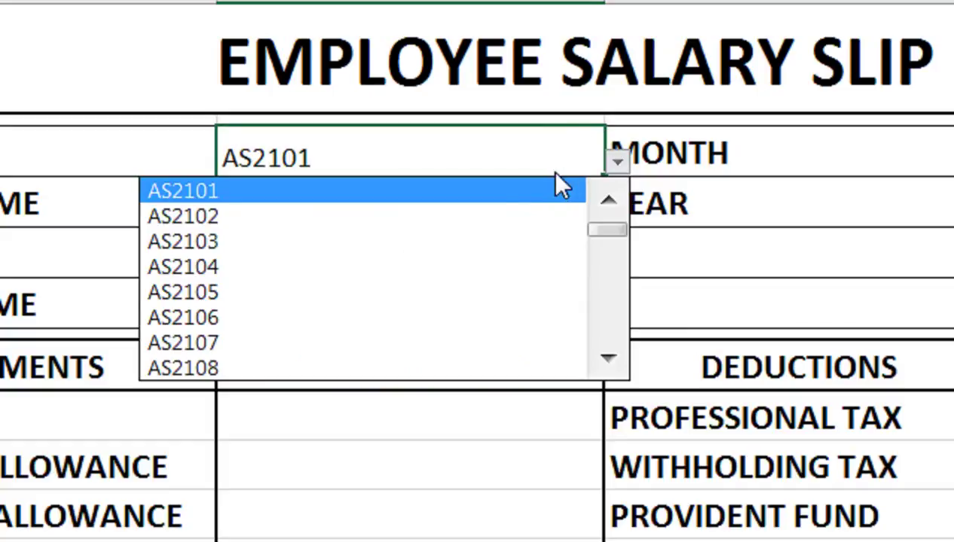
left_click(478, 215)
left_click(370, 207)
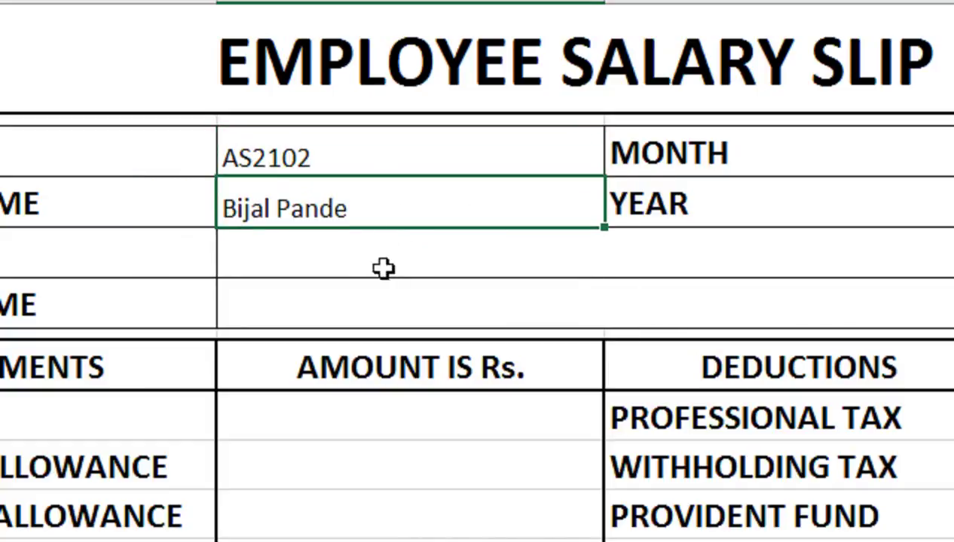
left_click(390, 253)
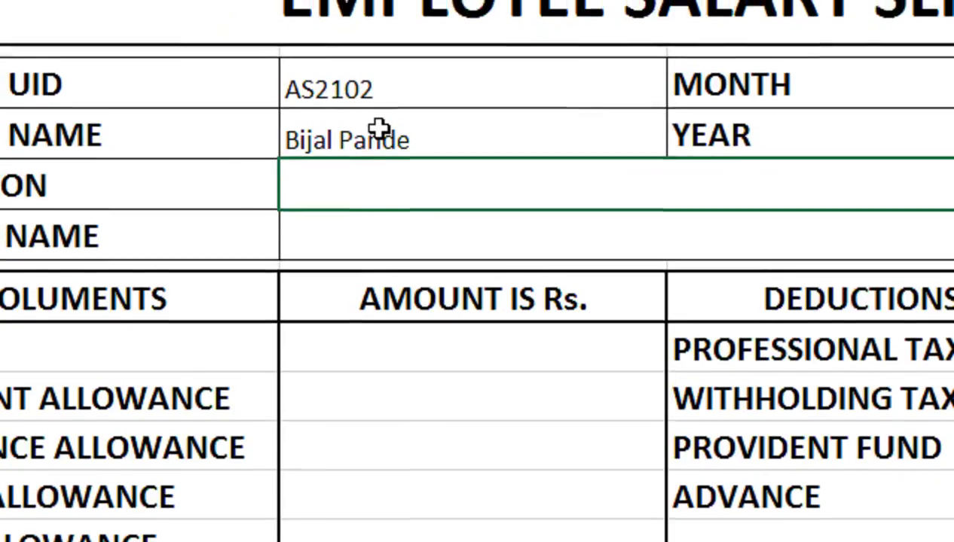
Step: Select the name cell's full IFERROR VLOOKUP formula text in the formula bar
left_click(377, 124)
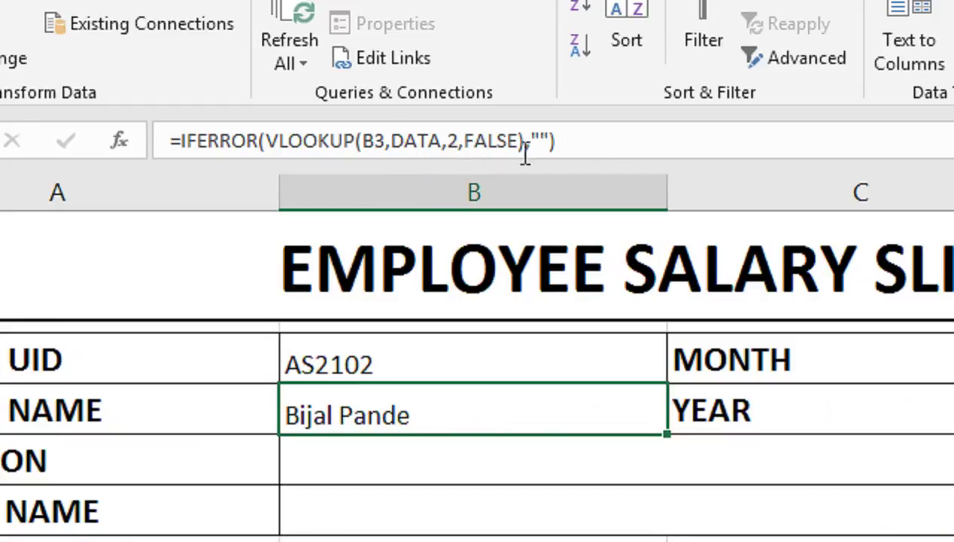
left_click_drag(611, 141, 168, 143)
key("ctrl+c")
left_click_drag(240, 143, 241, 143)
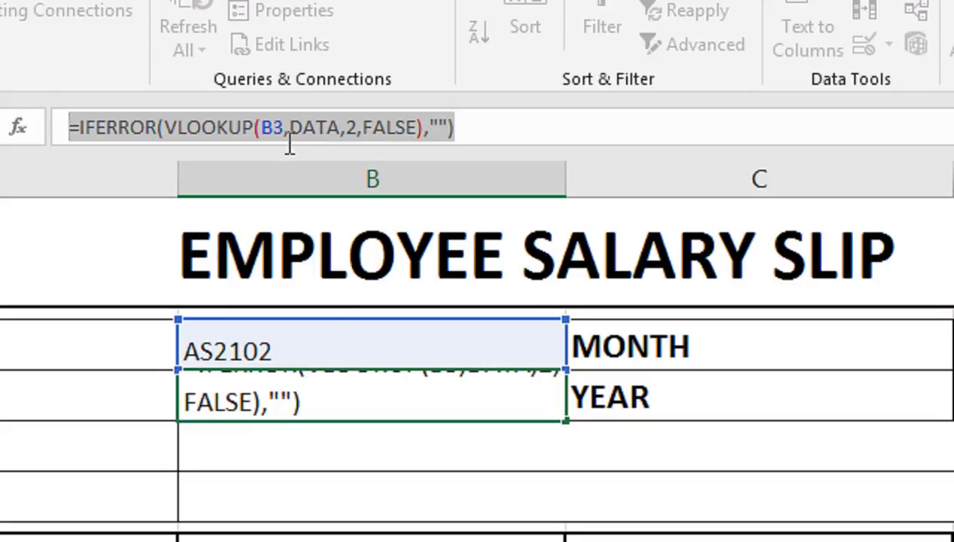
Step: Paste the lookup into Designation B5 with column index 3, showing Graphic Designer
key("Return")
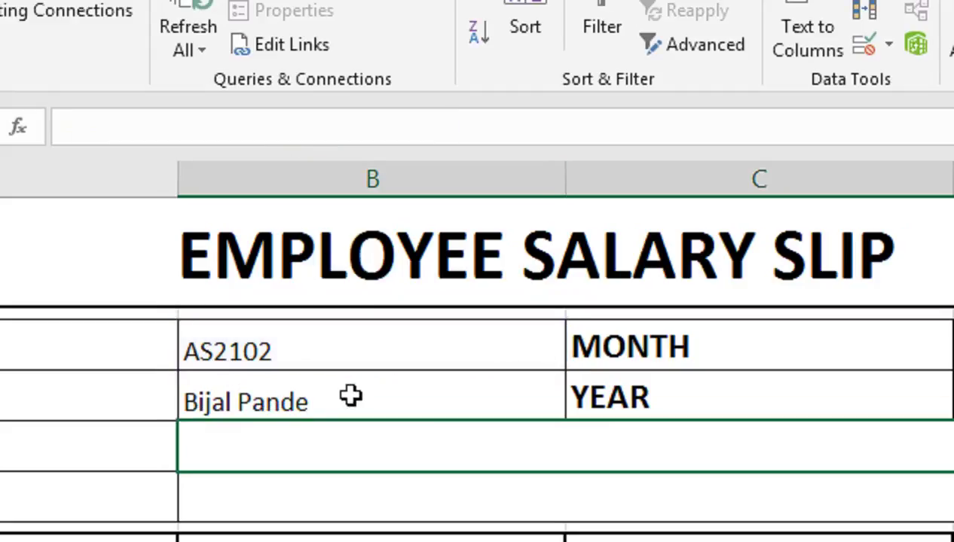
double_click(326, 450)
key("ctrl+v")
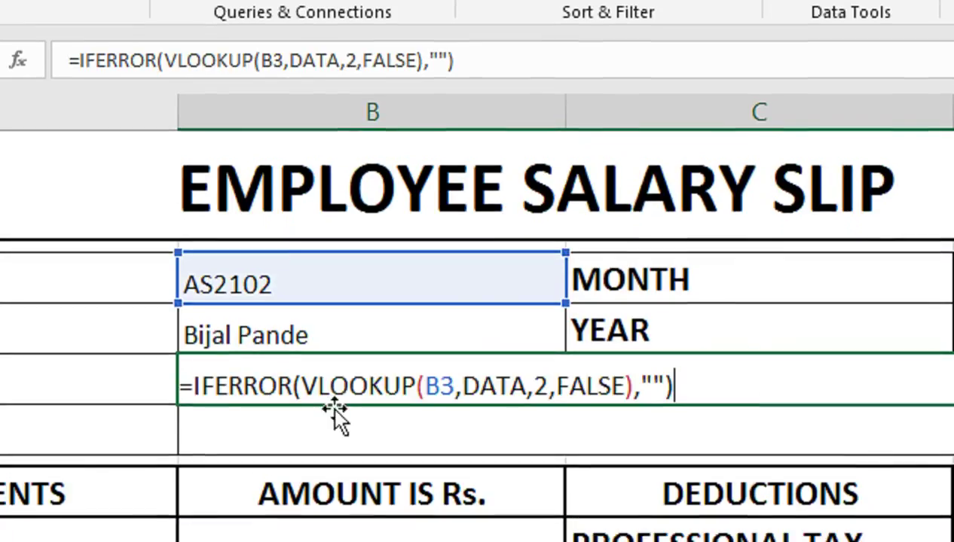
left_click(549, 388)
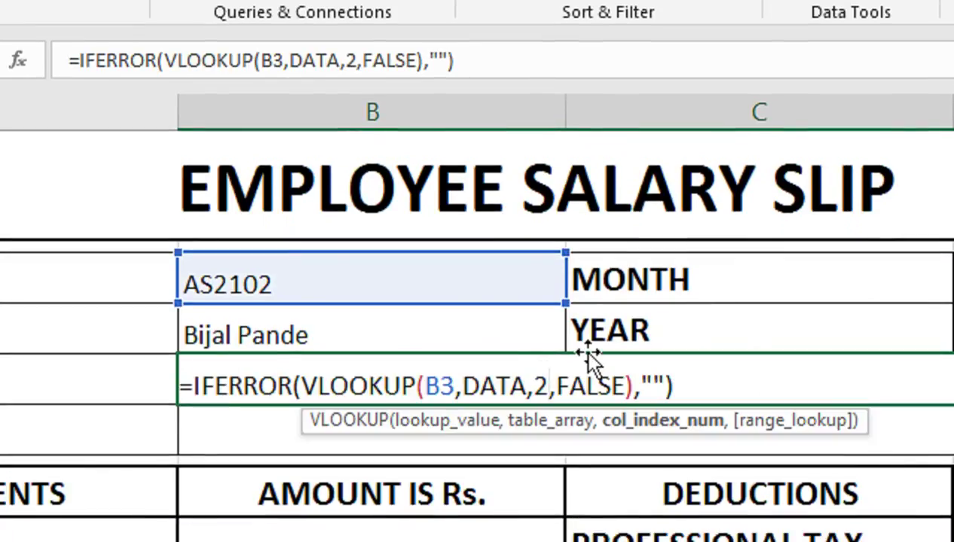
key("BackSpace")
type("3")
key("Return")
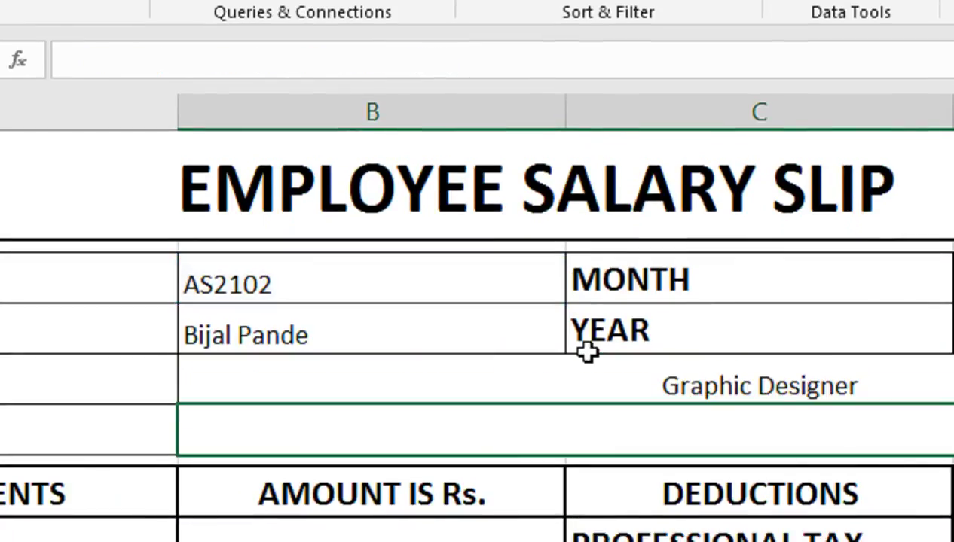
left_click(587, 348)
left_click(584, 377)
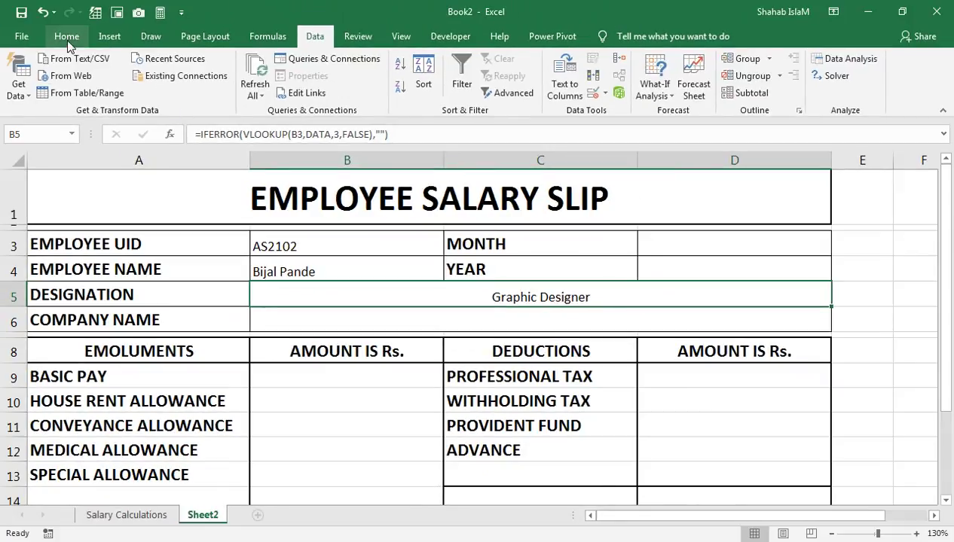
Step: Make the Graphic Designer designation bold and left-aligned
left_click(66, 37)
left_click(75, 87)
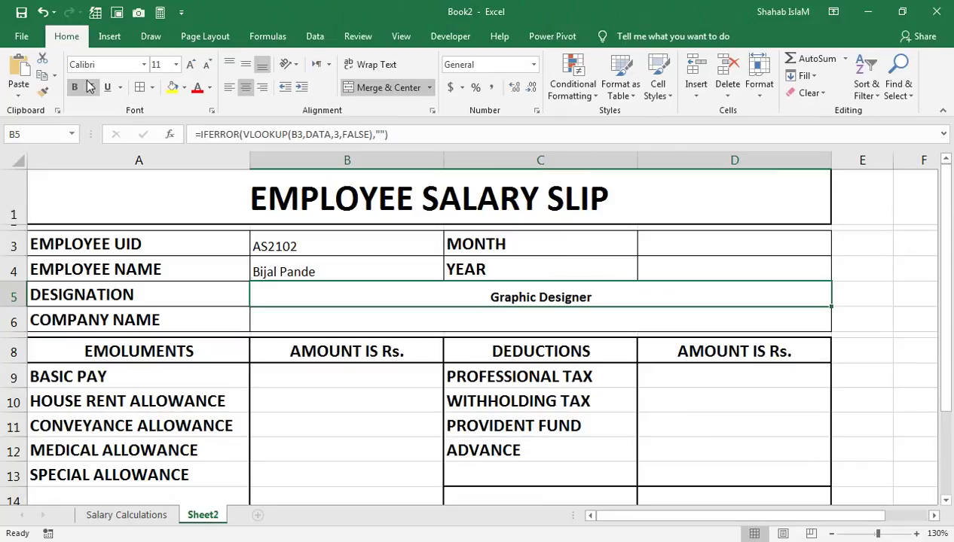
left_click(229, 88)
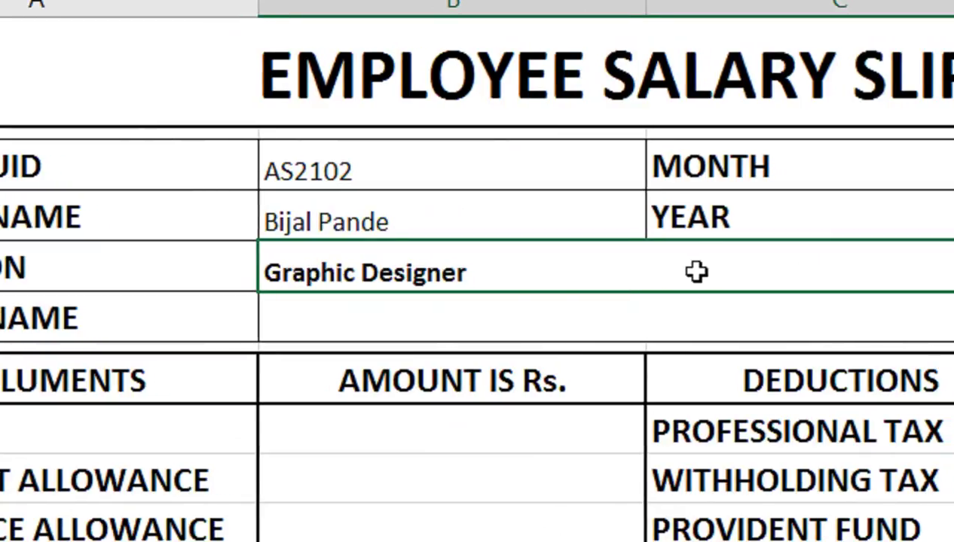
Step: Enter the firm's name with '(CHARTERED ACCOUNTANTS)' in Company Name, fixing the bracket and spelling
left_click(317, 320)
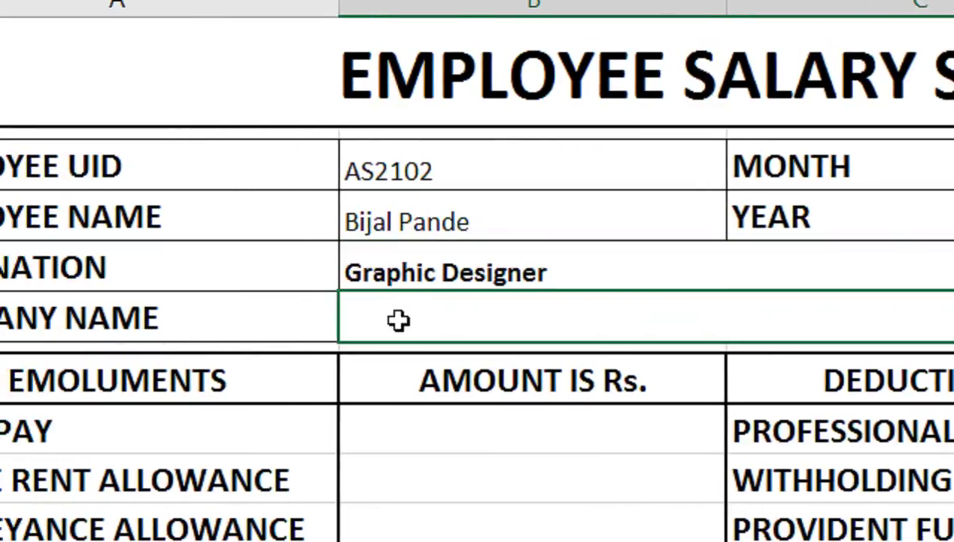
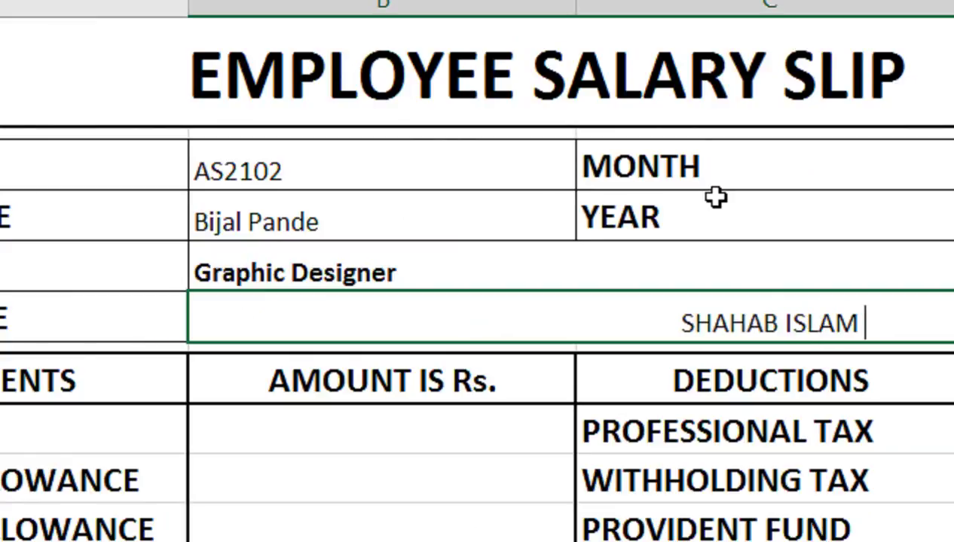
type(" (C")
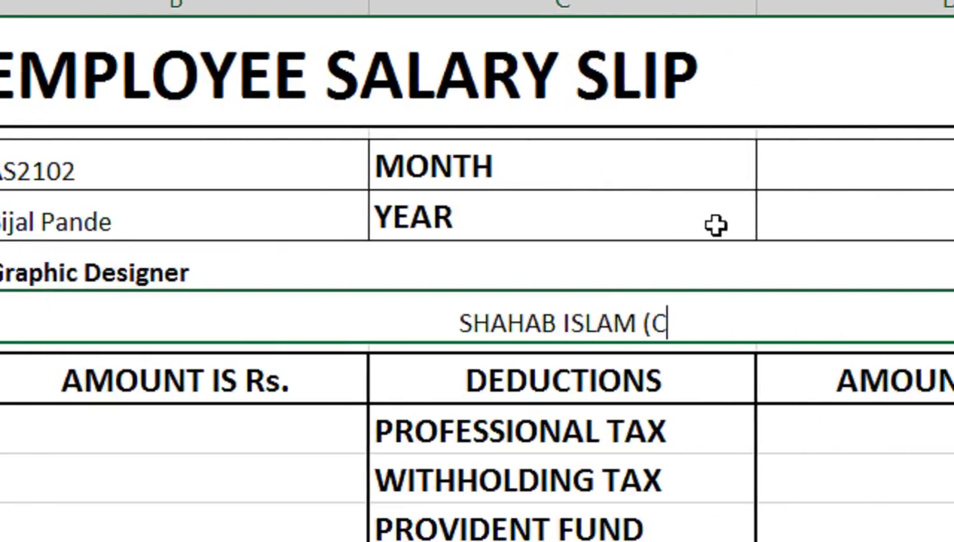
type("HARTED")
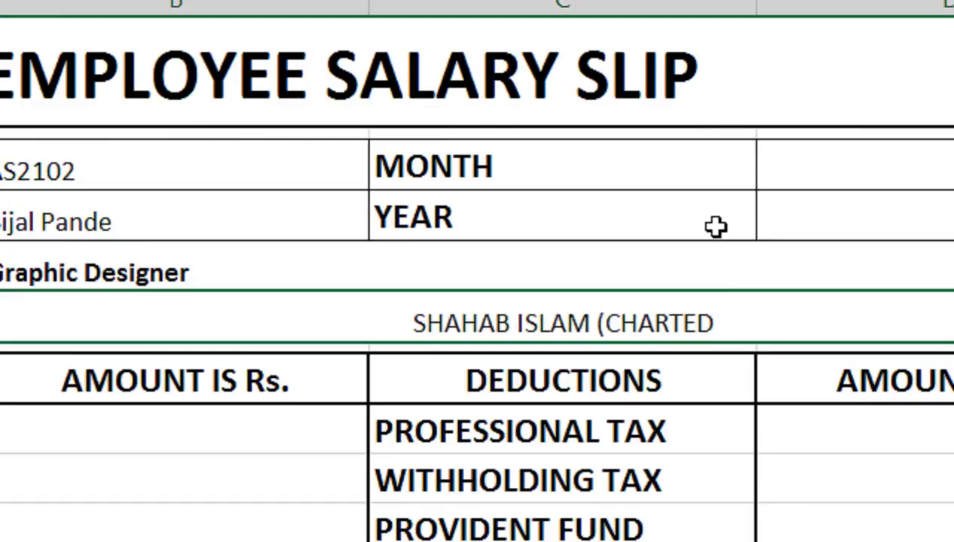
type(" ACCOU")
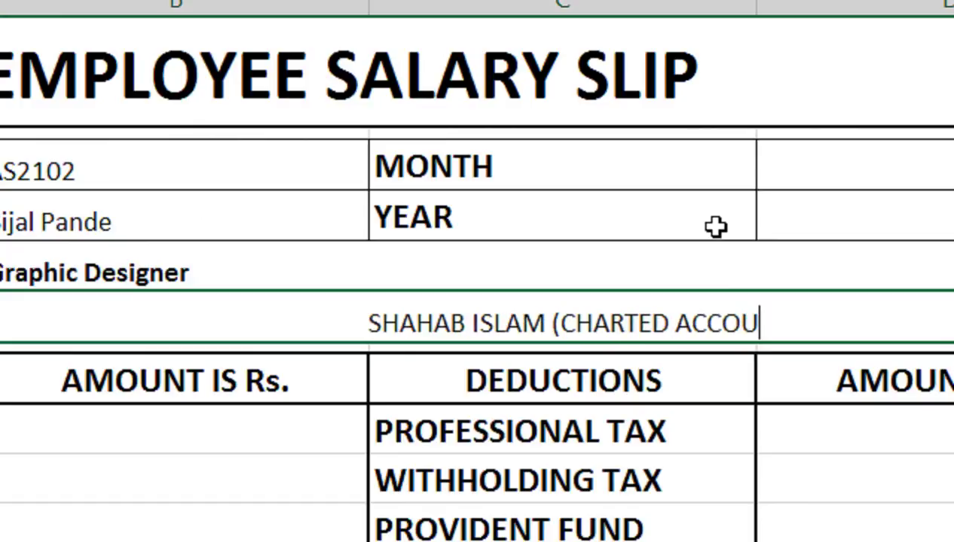
type("NTANTS")
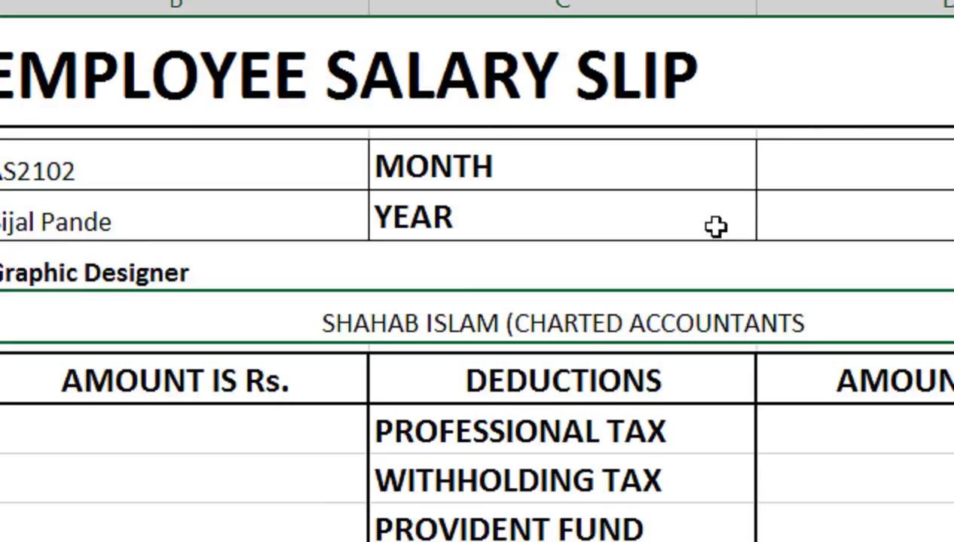
type("(")
key("BackSpace")
type(")")
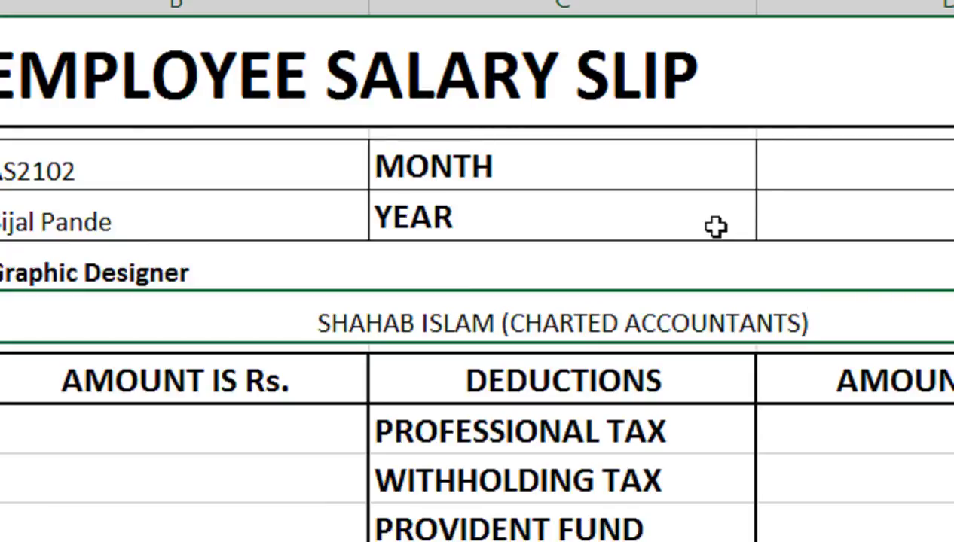
left_click(593, 324)
type("RE")
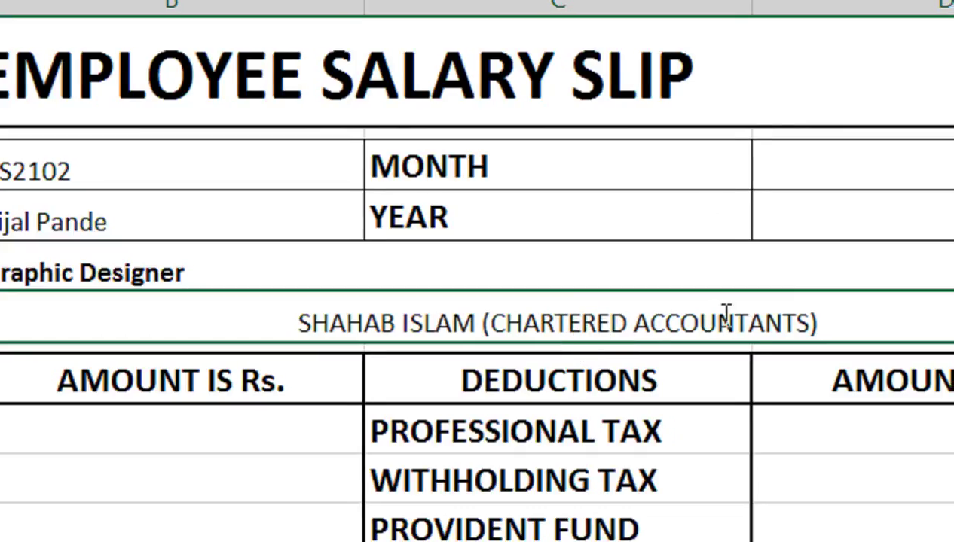
left_click(653, 392)
left_click(465, 315)
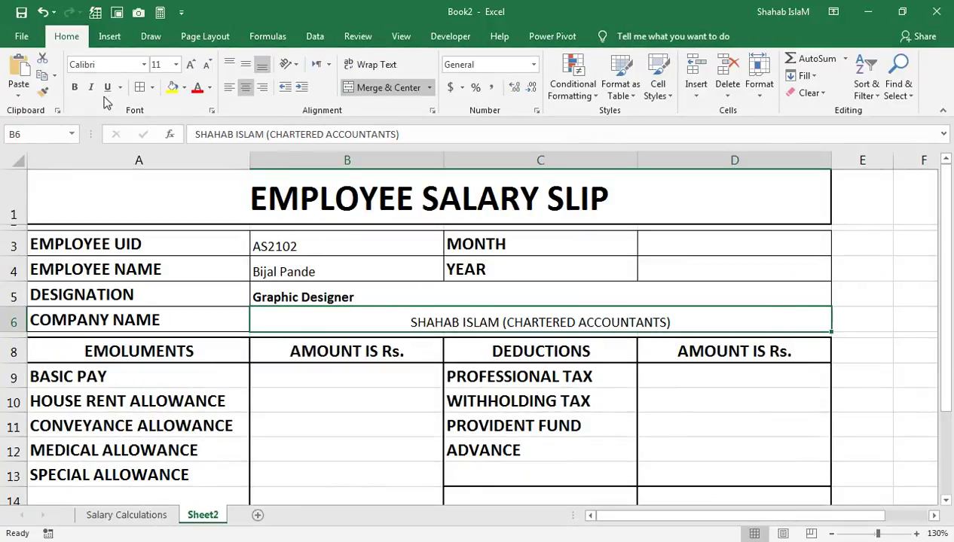
Step: Left-align the designation and company name cells, leaving them unbolded
left_click(75, 87)
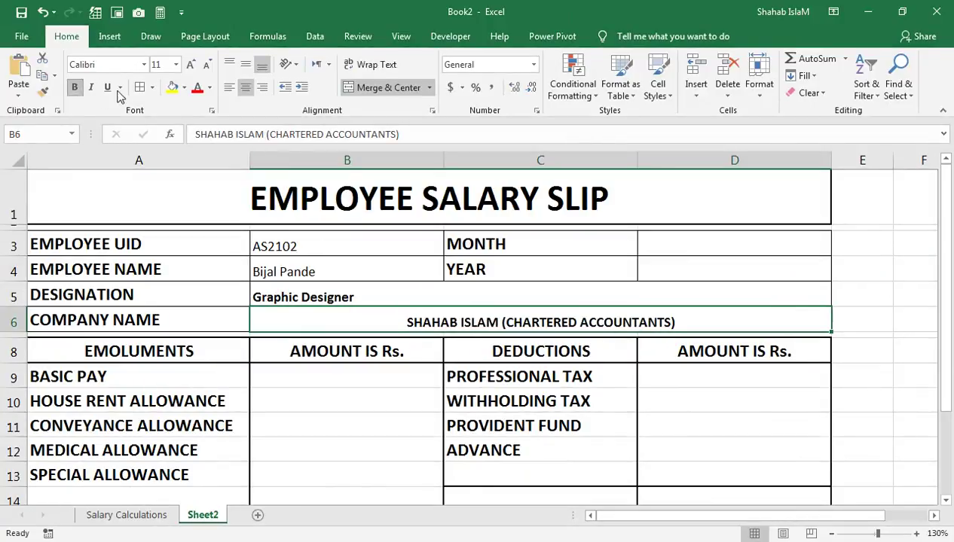
left_click(225, 88)
left_click_drag(291, 294, 294, 309)
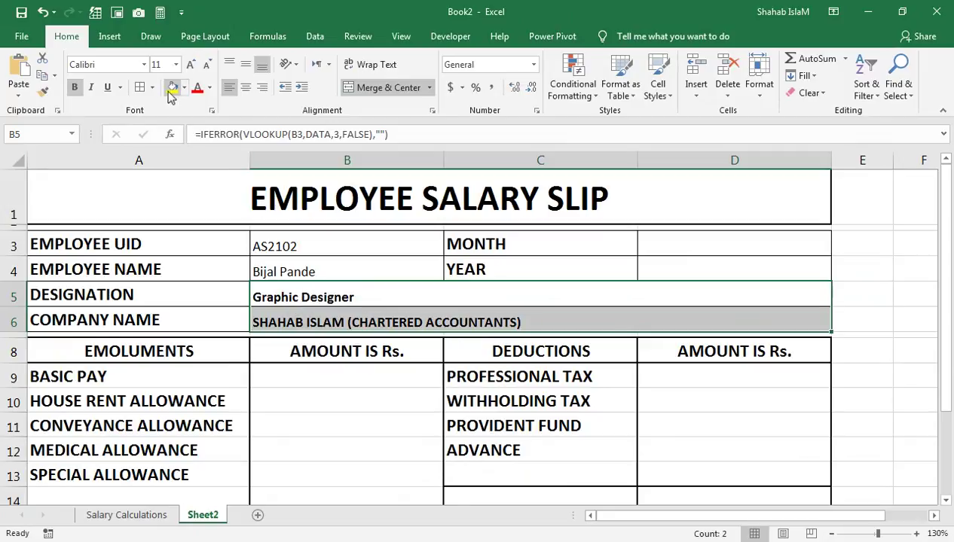
left_click(76, 87)
Step: Enlarge the B3:D6 detail values to 14 pt, then switch to the Salary Calculations sheet
left_click(417, 270)
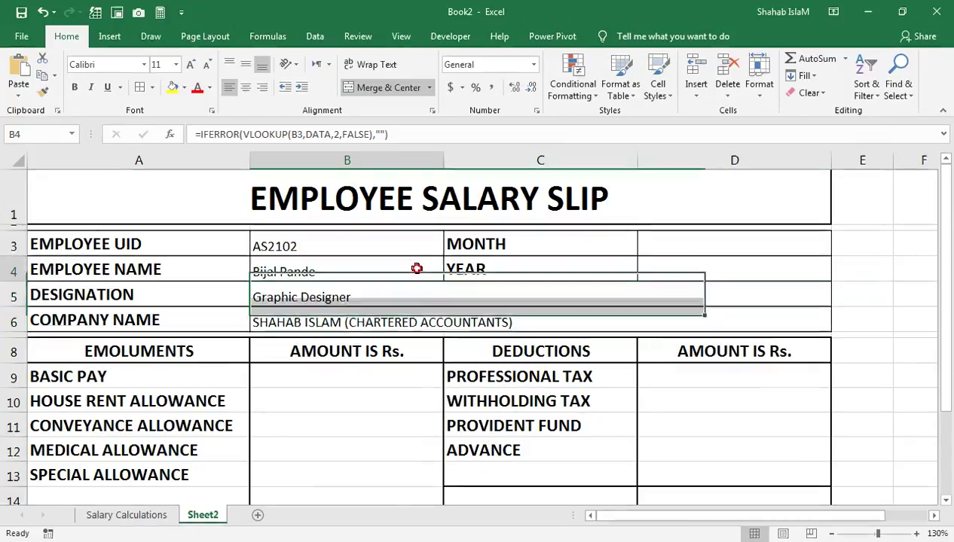
left_click_drag(338, 235, 336, 329)
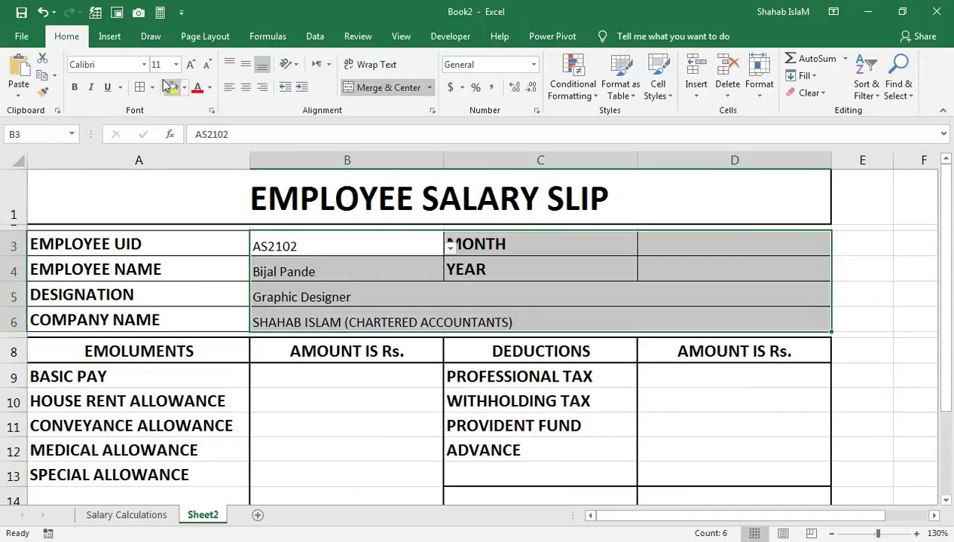
left_click(191, 65)
left_click(191, 66)
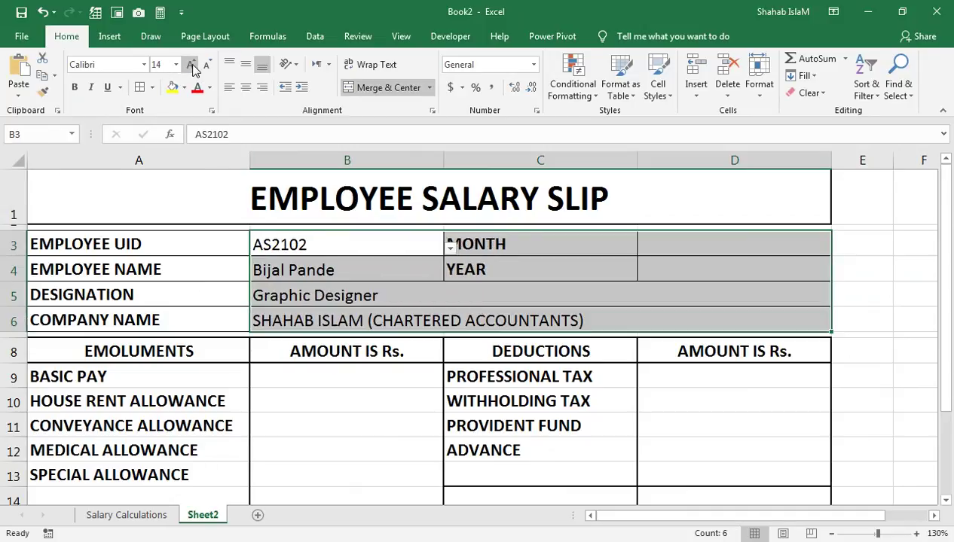
double_click(484, 244)
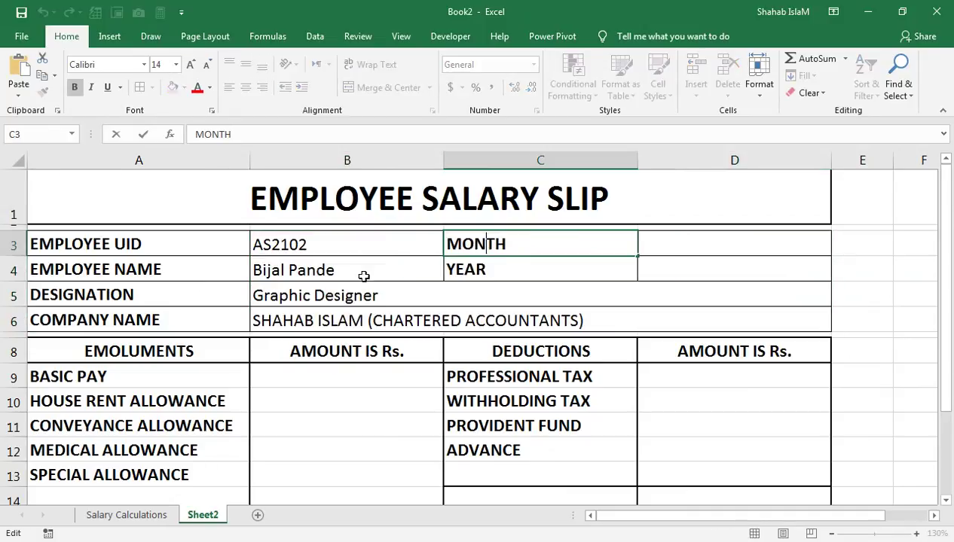
left_click(203, 241)
left_click(483, 257)
left_click_drag(392, 248, 329, 308)
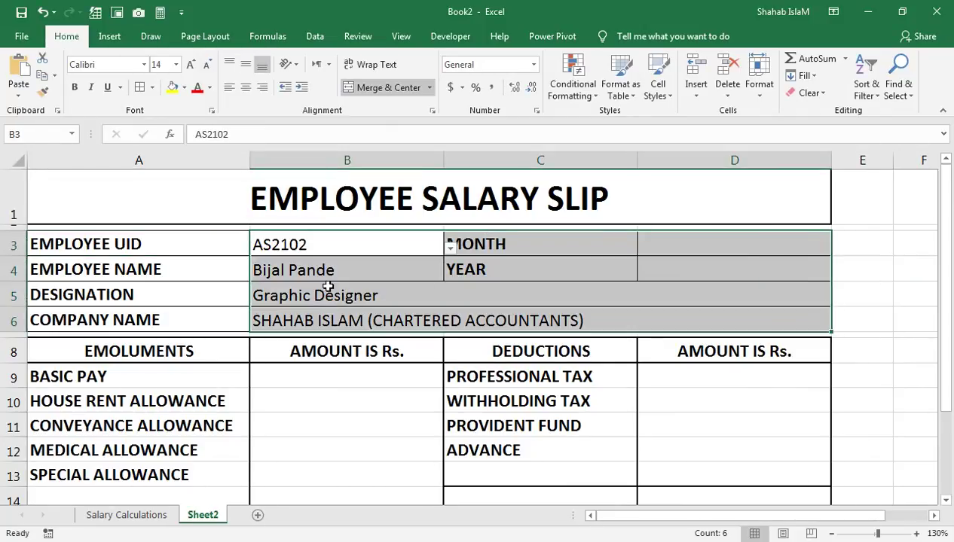
left_click_drag(323, 271, 322, 247)
left_click(317, 294)
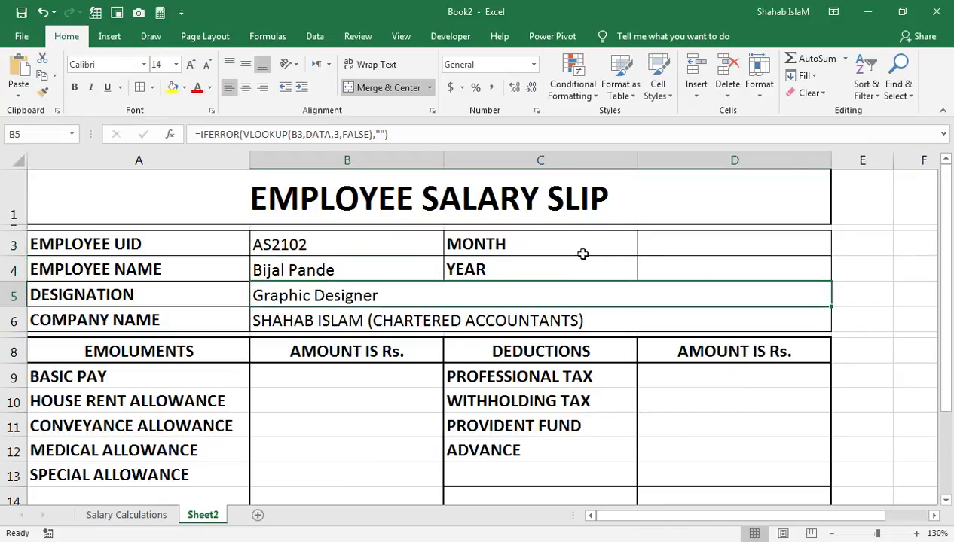
left_click(656, 249)
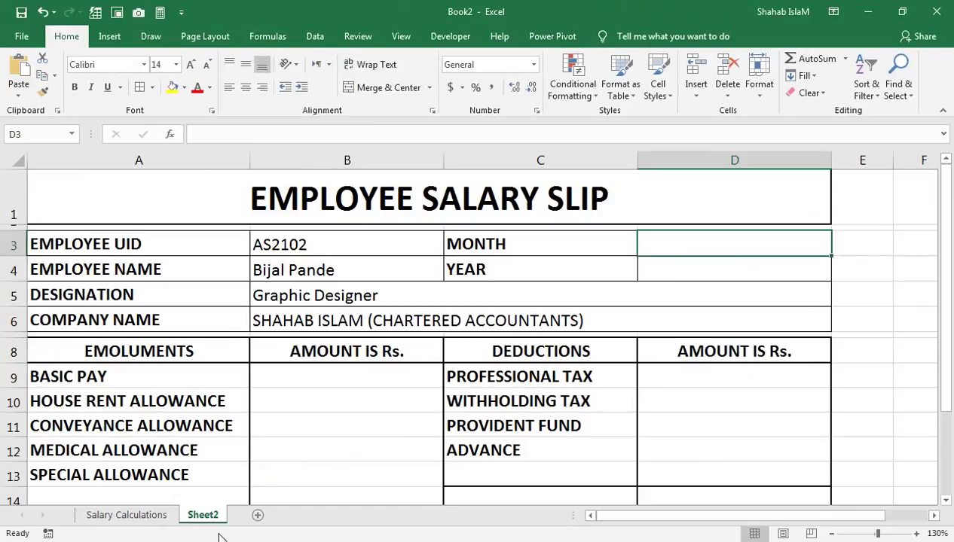
left_click(173, 518)
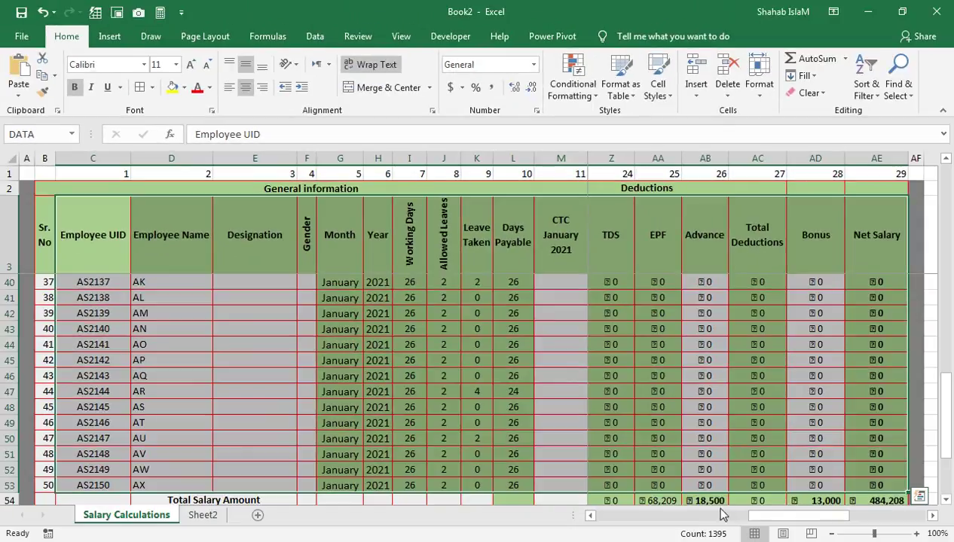
Step: Review the Basic January 2021 column and AS2102's basic pay, then return to Sheet2
left_click_drag(791, 516, 663, 518)
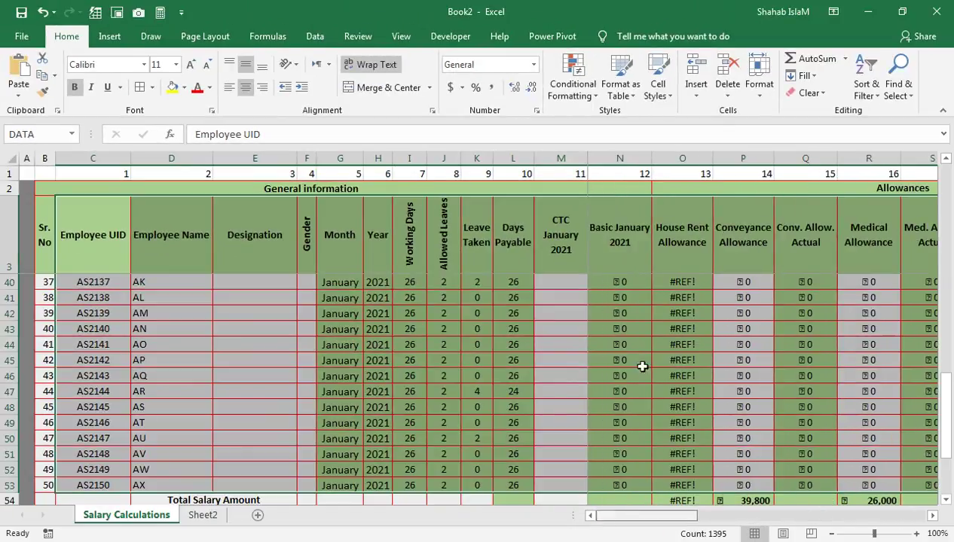
left_click_drag(591, 422, 590, 175)
left_click(615, 296)
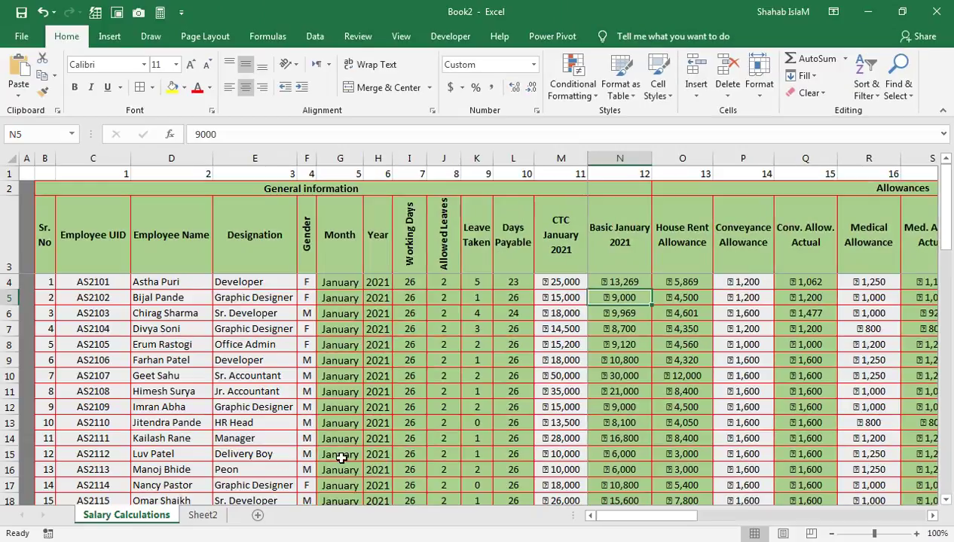
left_click(204, 516)
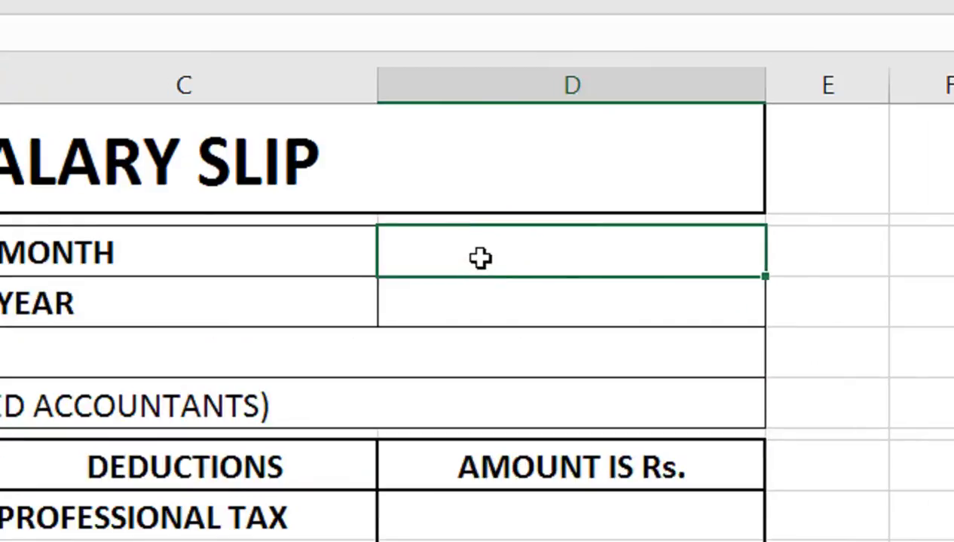
Step: Paste the lookup into MONTH and YEAR with adjusted column indexes, showing January and 2021
double_click(460, 264)
type("=IFERROR(VLOOKUP(B3,DATA,2,FALSE),\"\")")
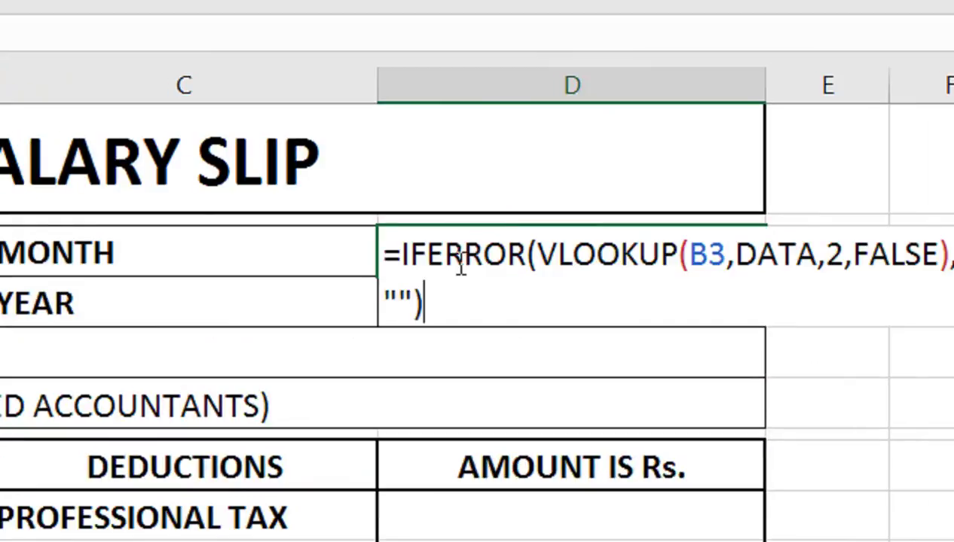
left_click(772, 264)
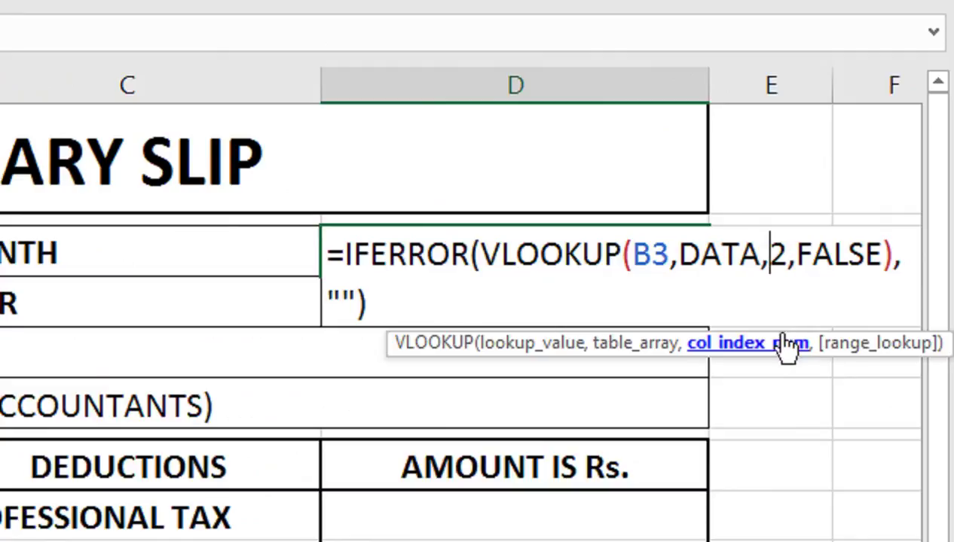
key("BackSpace")
type("1")
key("Return")
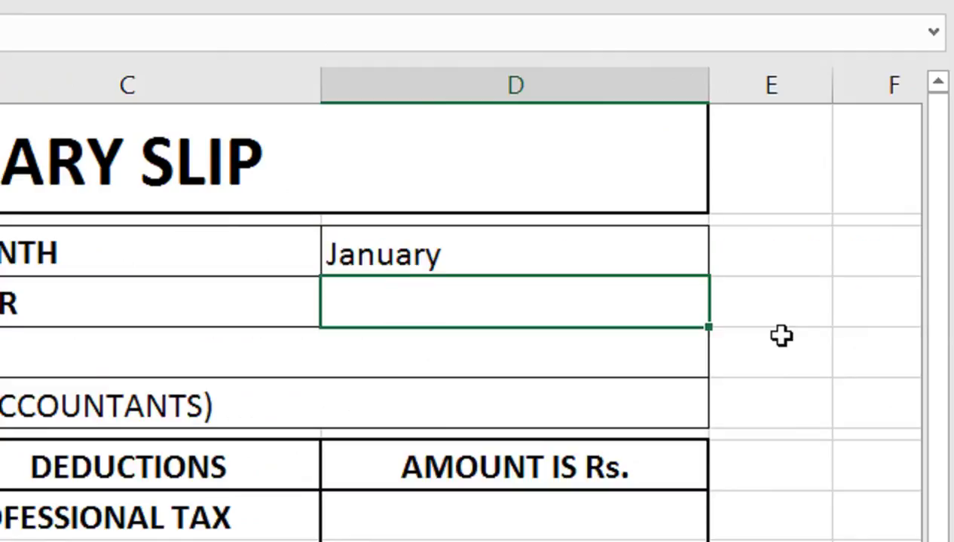
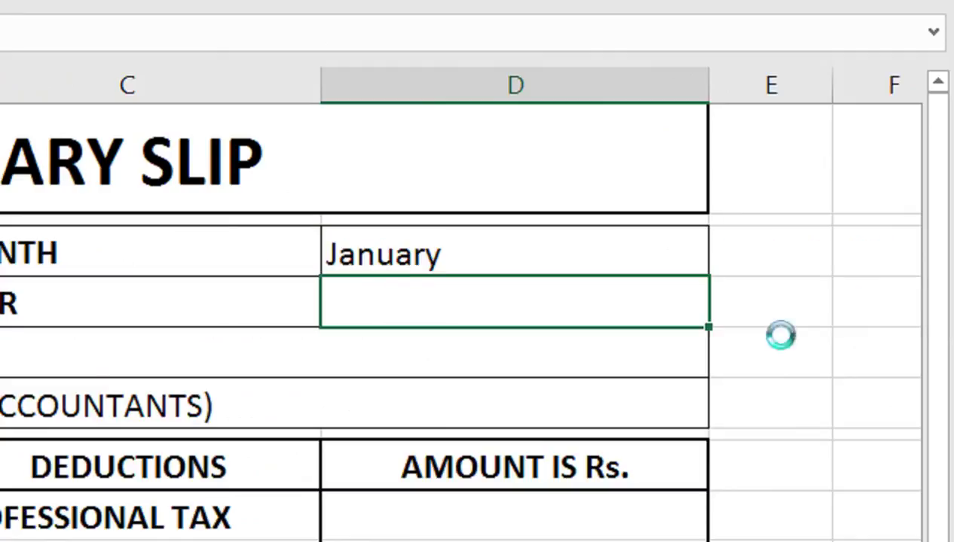
key("F2")
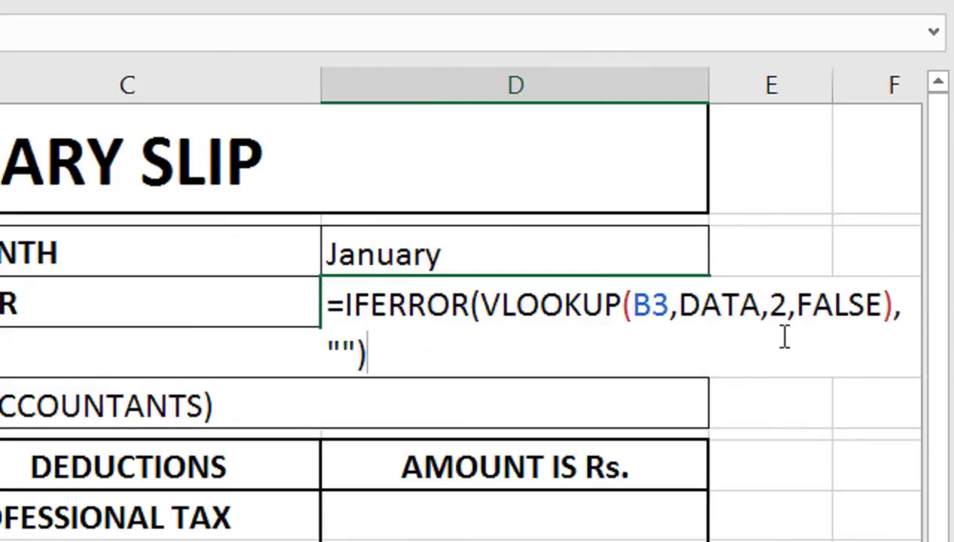
left_click(788, 314)
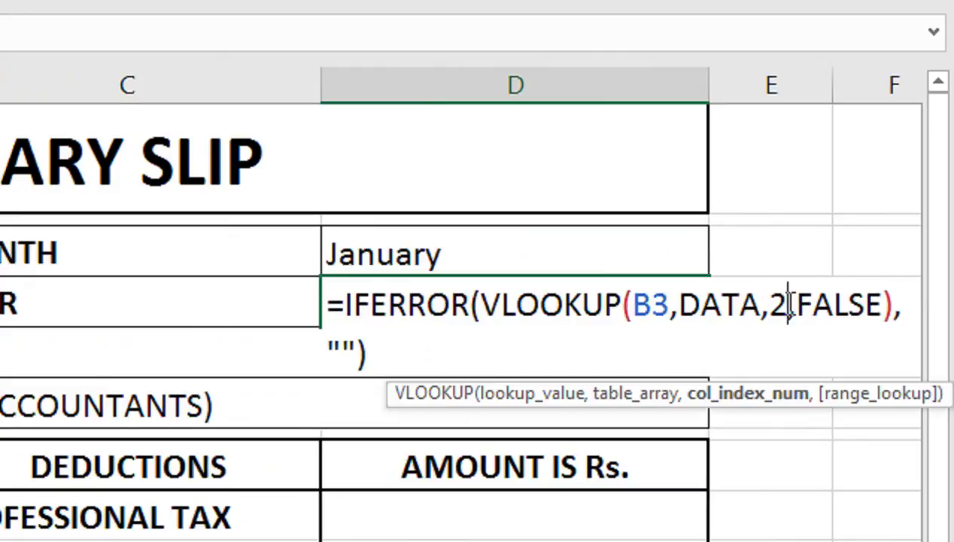
key("BackSpace")
type("3")
key("Return")
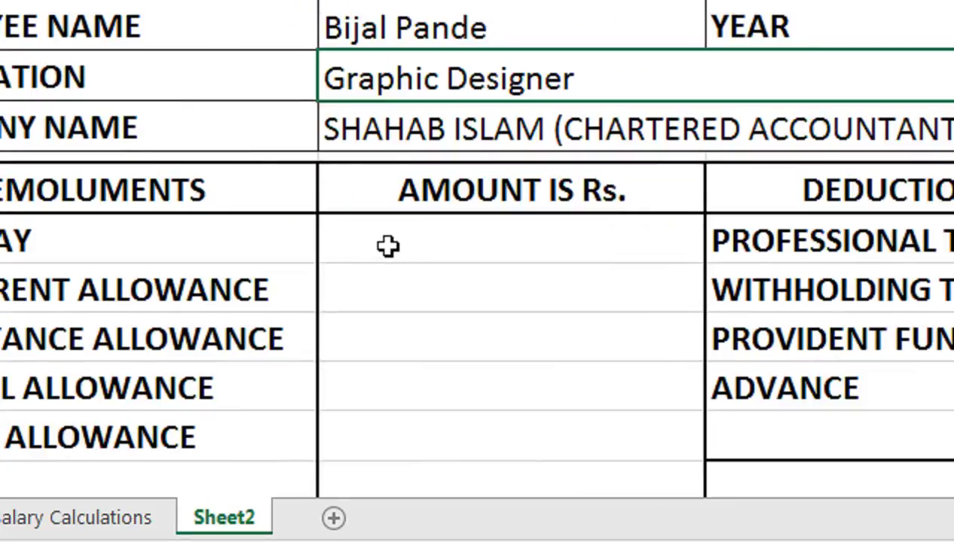
Step: Fill the first two emolument amounts with lookups at columns 12 and 13, showing 9000 and 4500
left_click(231, 392)
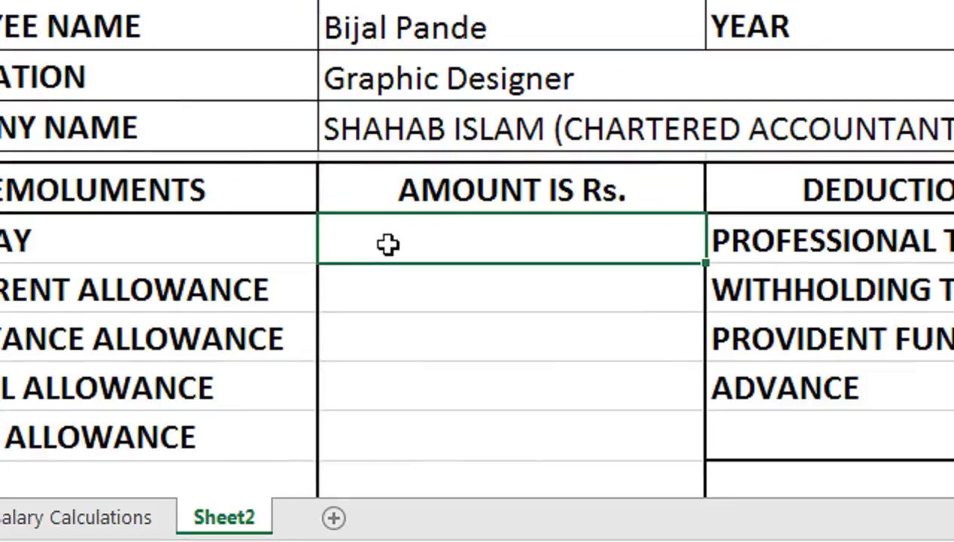
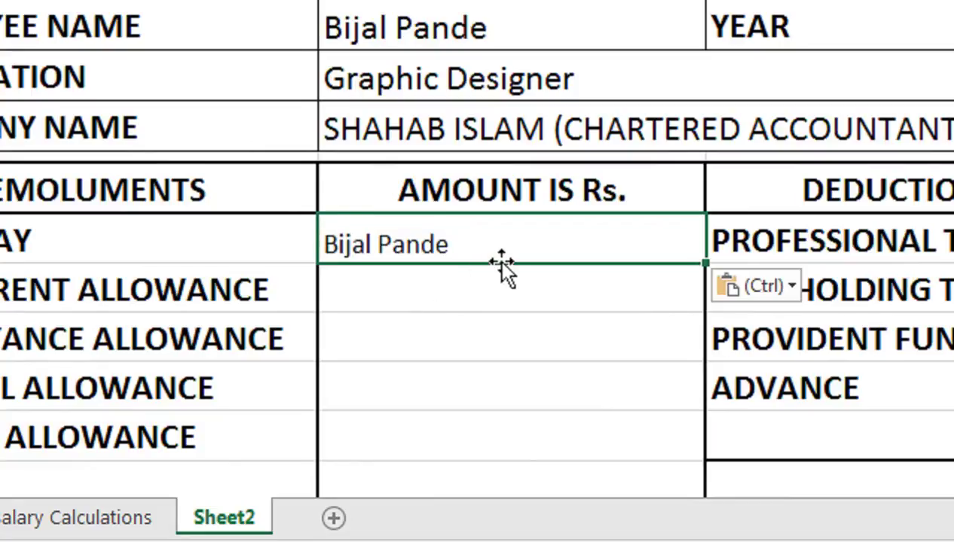
double_click(519, 253)
left_click(682, 239)
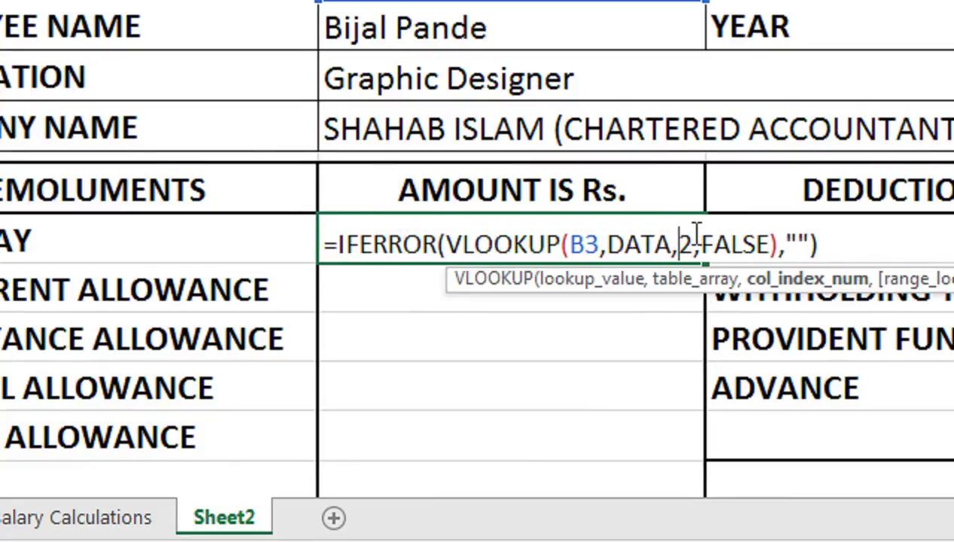
type("1")
key("Return")
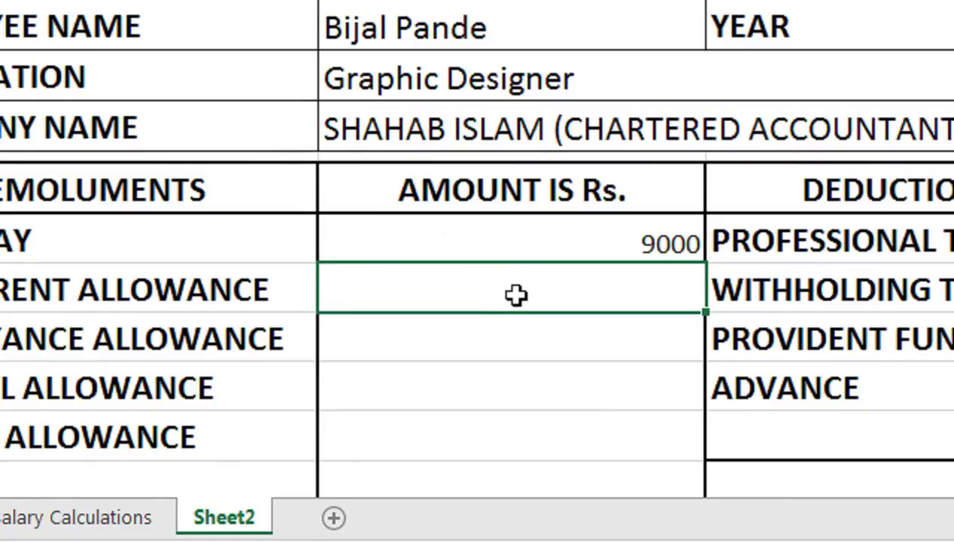
type("=IFERROR(VLOOKUP(B3,DATA,2,FALSE),\"\")")
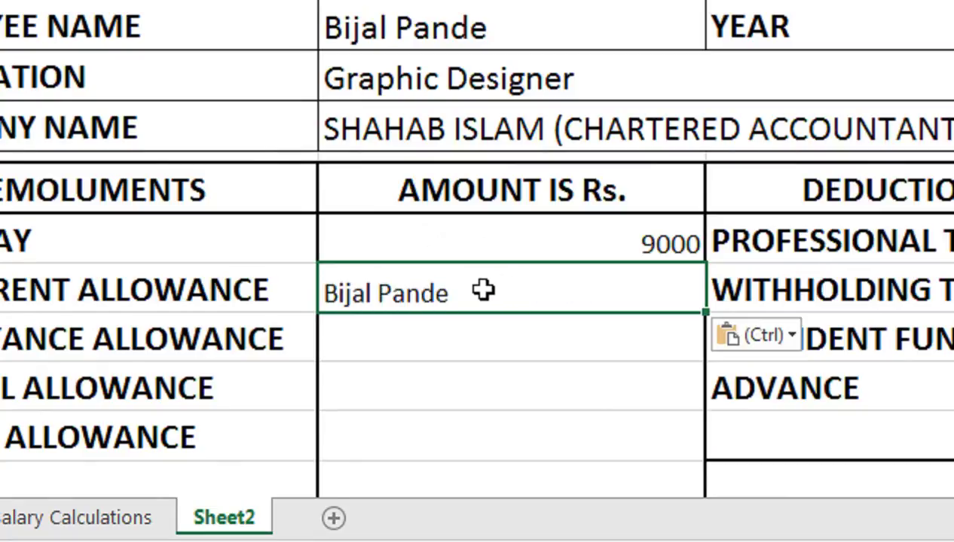
double_click(483, 291)
left_click(697, 292)
key("BackSpace")
type("13")
key("Return")
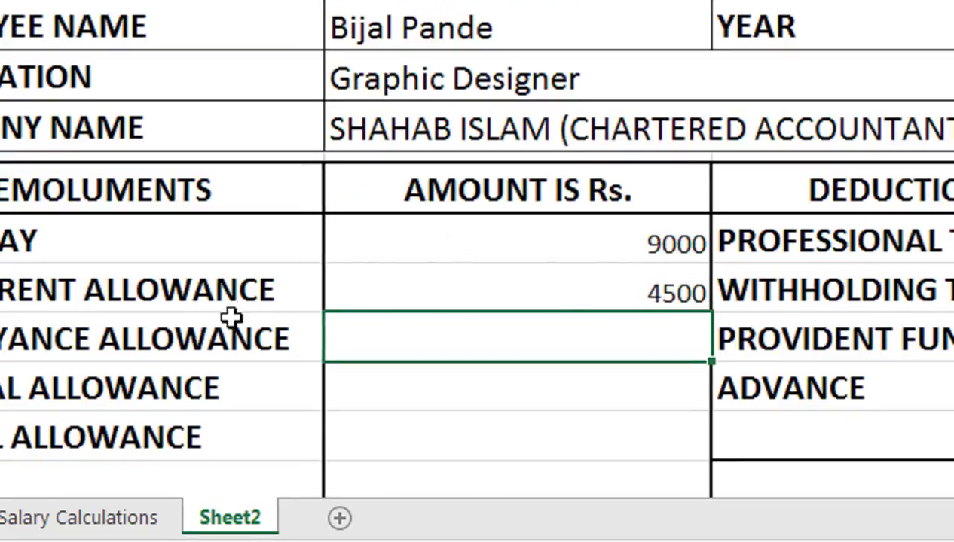
Step: Add lookups for the third and fourth amounts, showing 1200 and 1000
left_click(436, 344)
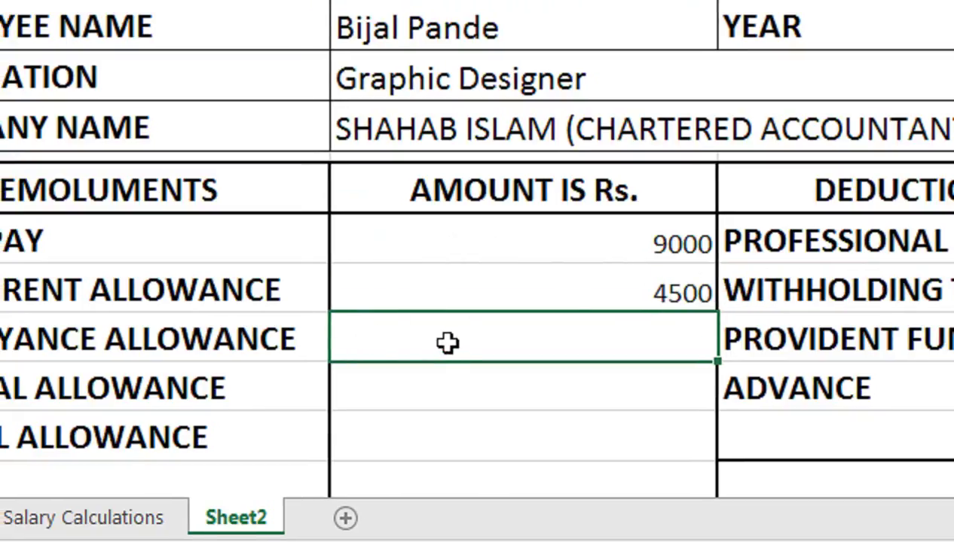
key("ctrl+v")
double_click(448, 342)
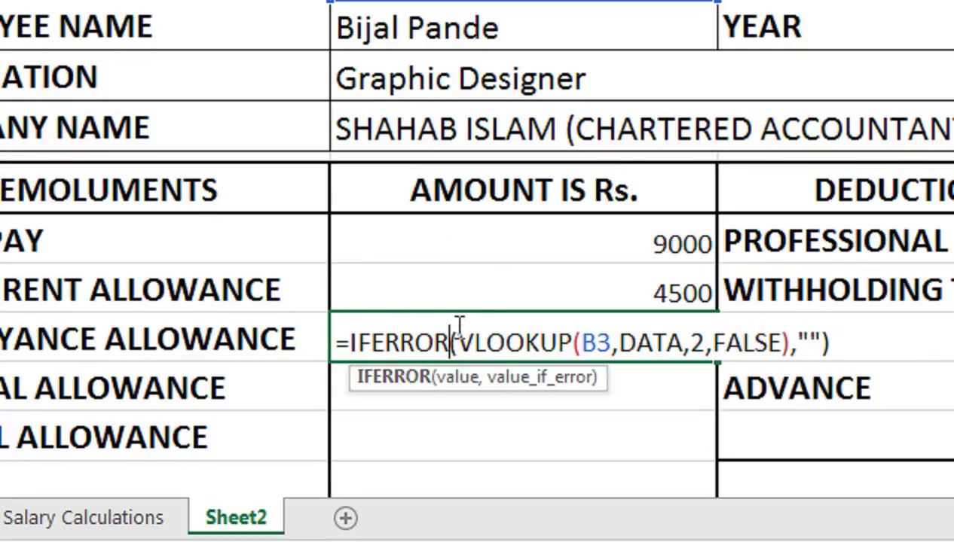
left_click(707, 332)
key("BackSpace")
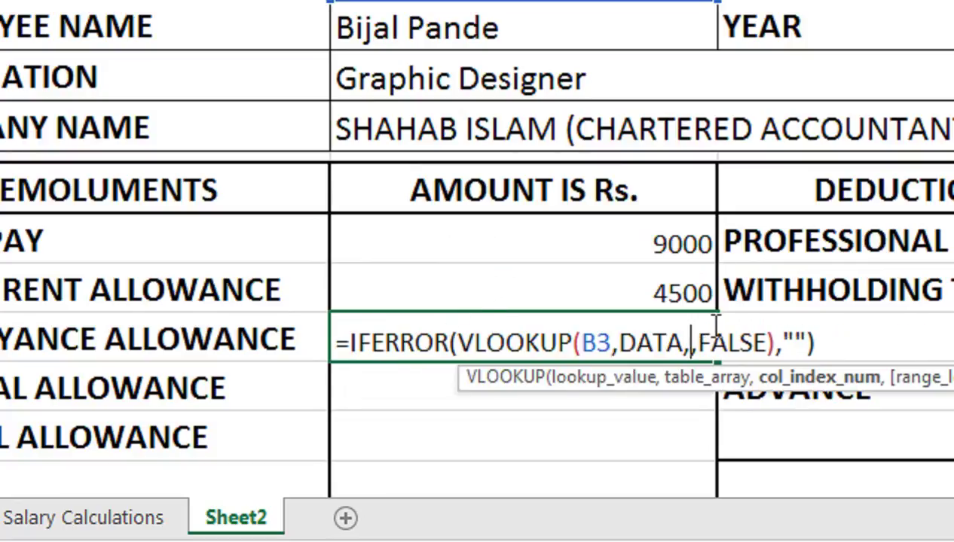
type("14")
key("Return")
left_click(574, 344)
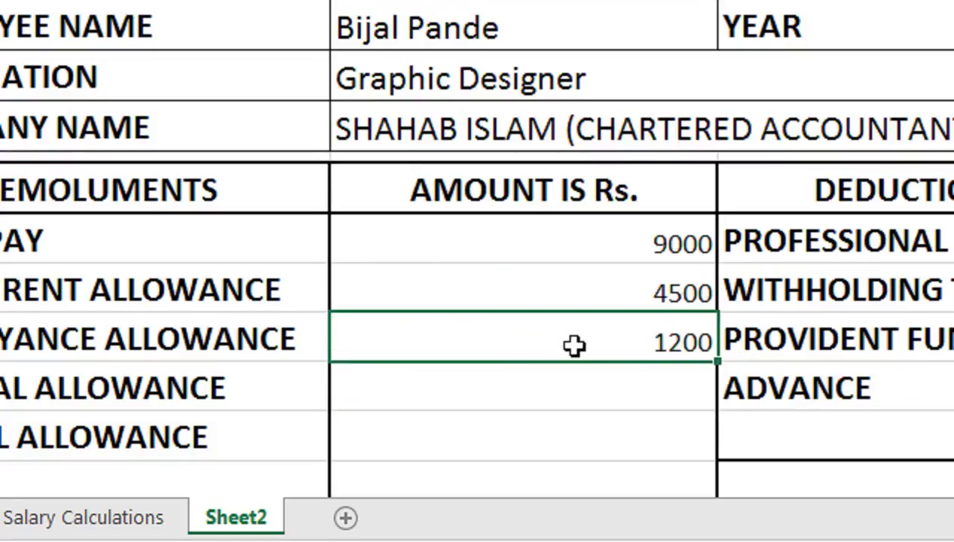
left_click(440, 383)
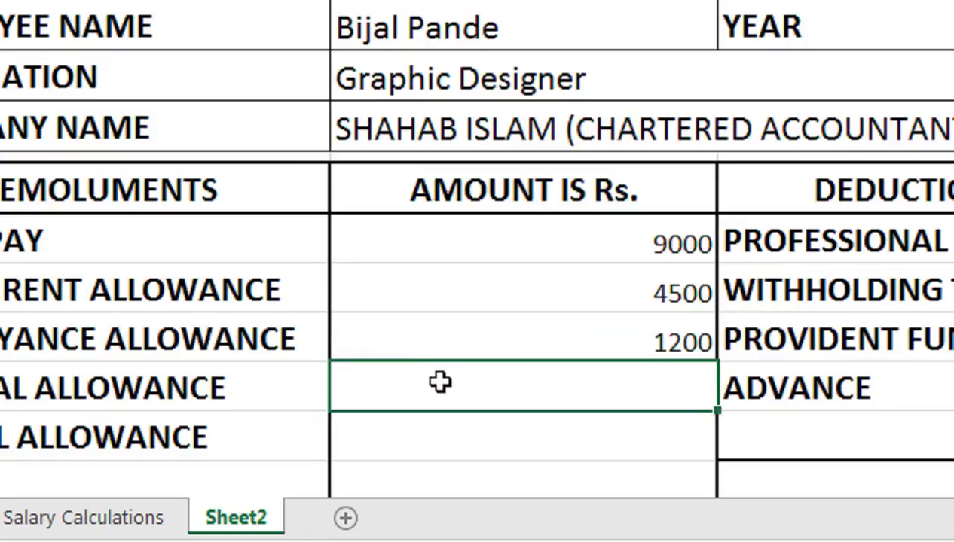
type("=IFERROR(VLOOKUP(B3,DATA,2,FALSE),\"\")")
double_click(437, 382)
left_click(695, 392)
key("BackSpace")
type("1")
key("Return")
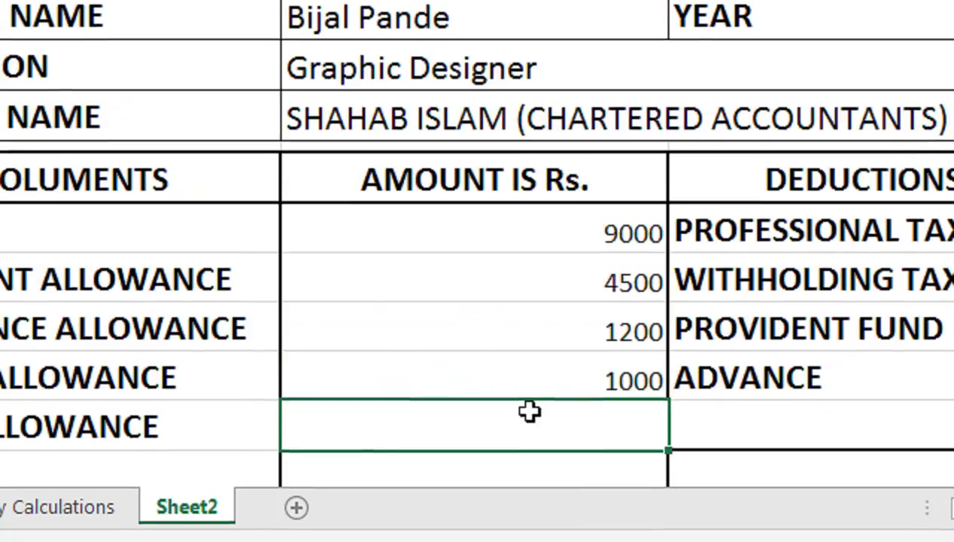
Step: Fill the last emolument amount with a column 11 lookup showing -700
double_click(530, 427)
type("=IFERROR(VLOOKUP(B3,DATA,2,FALSE),\"\")")
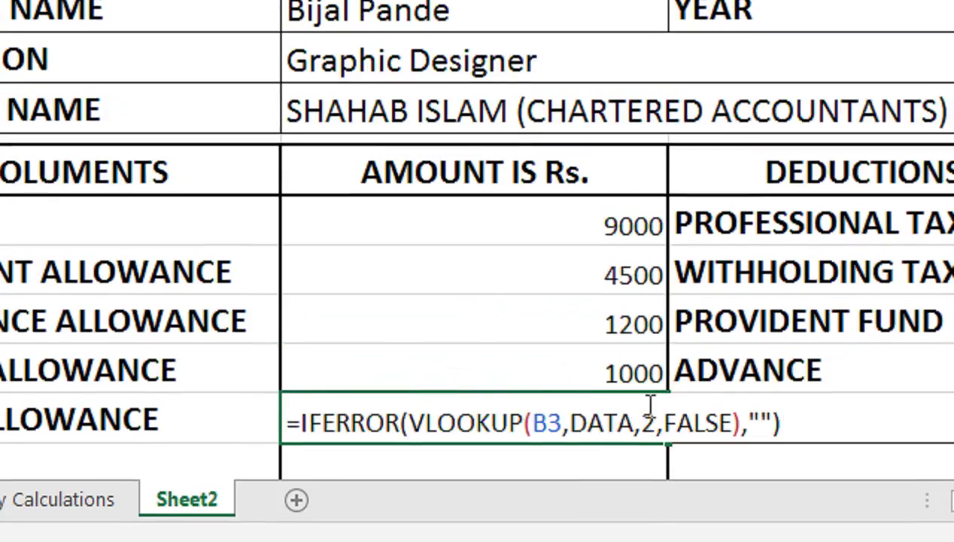
left_click(650, 410)
key("BackSpace")
type("11")
key("Return")
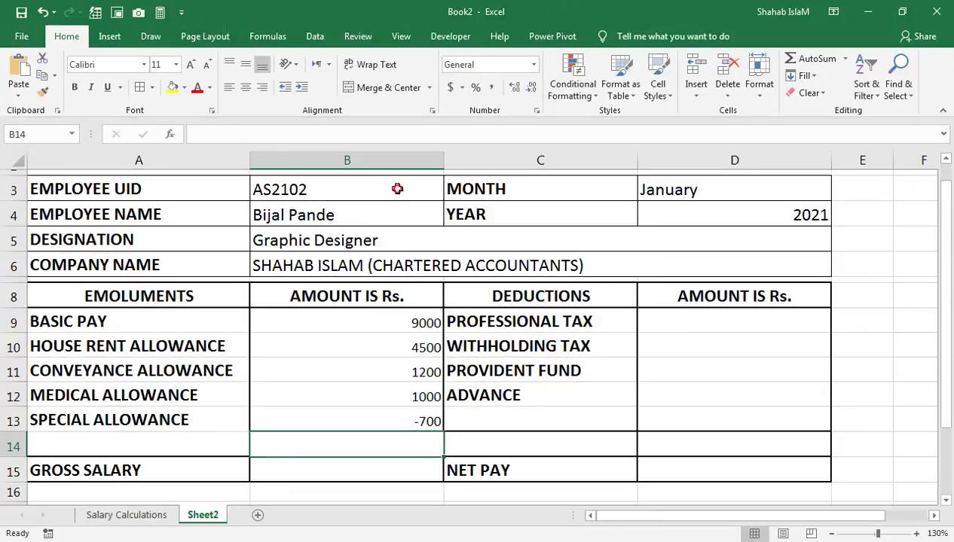
left_click(397, 189)
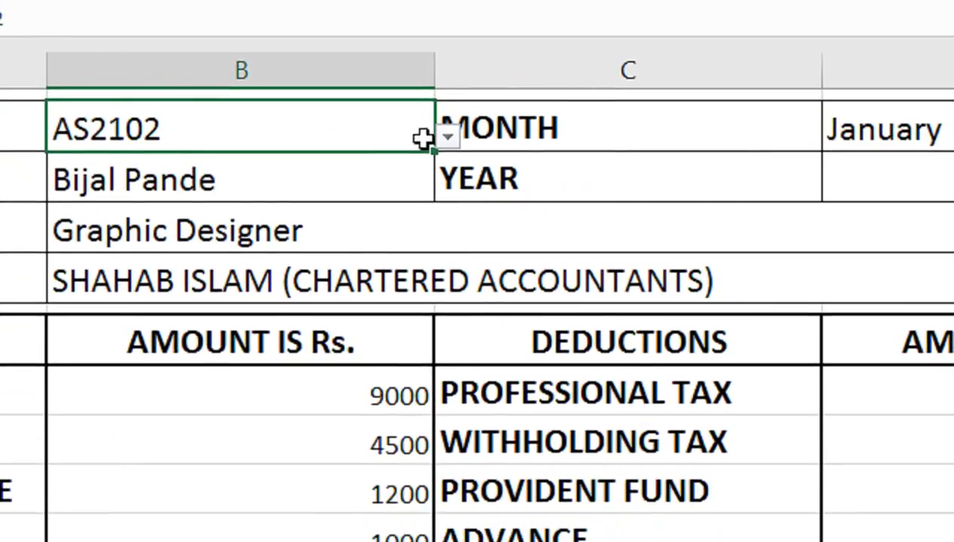
Step: Pick UID AS2101 from B3's dropdown so the slip shows Developer and its emolument amounts
left_click(526, 250)
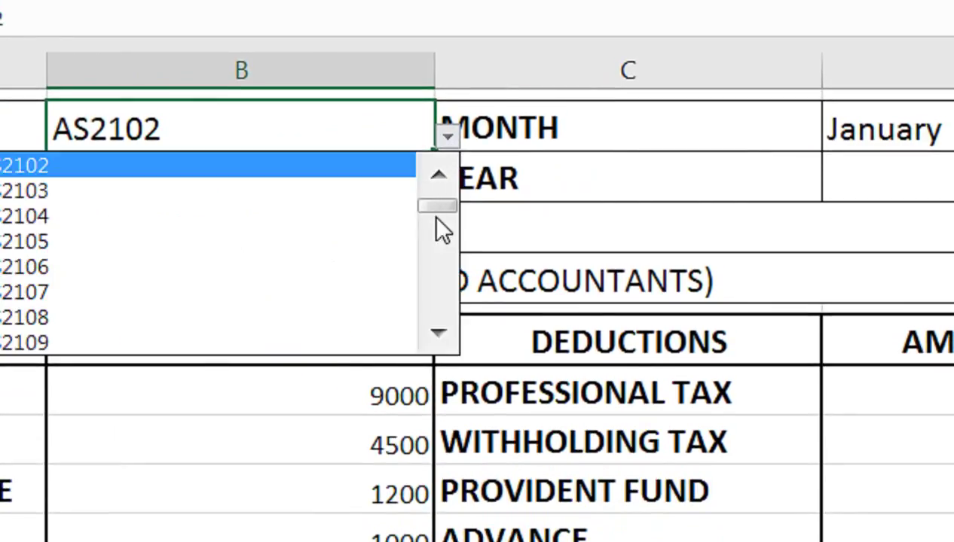
left_click(438, 176)
left_click(272, 164)
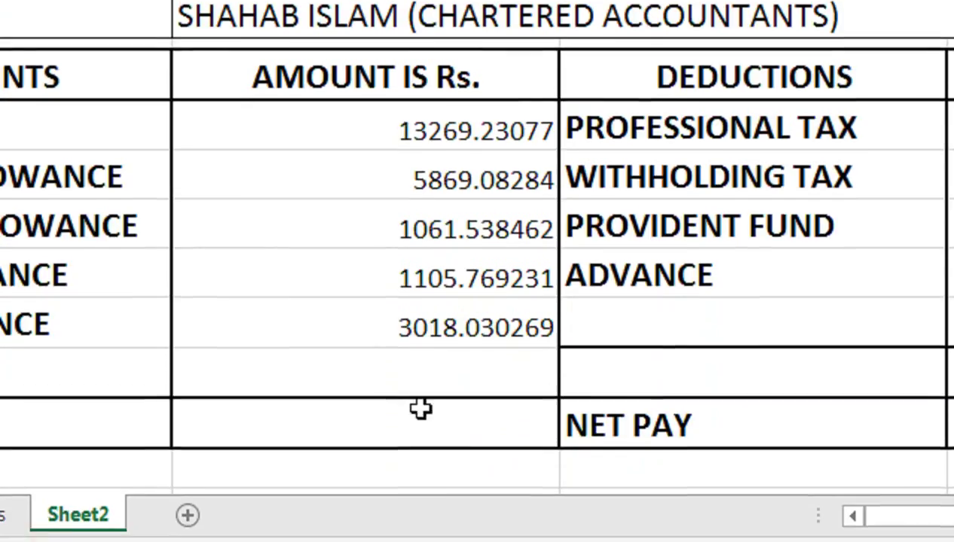
Step: Enter =SUM(B9:B13) in the gross salary amount cell, giving 24323.65157
left_click(420, 408)
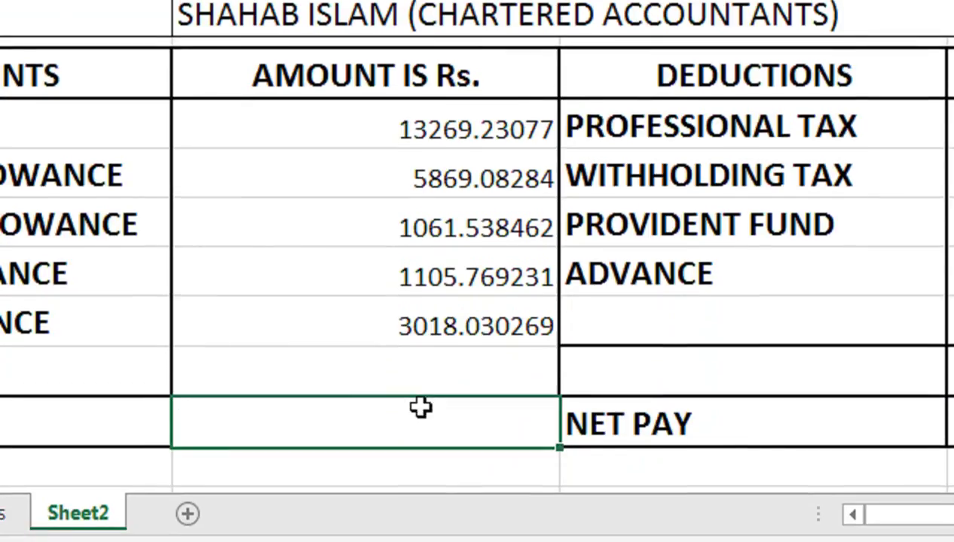
type("=SUM(")
key("Up")
key("Up")
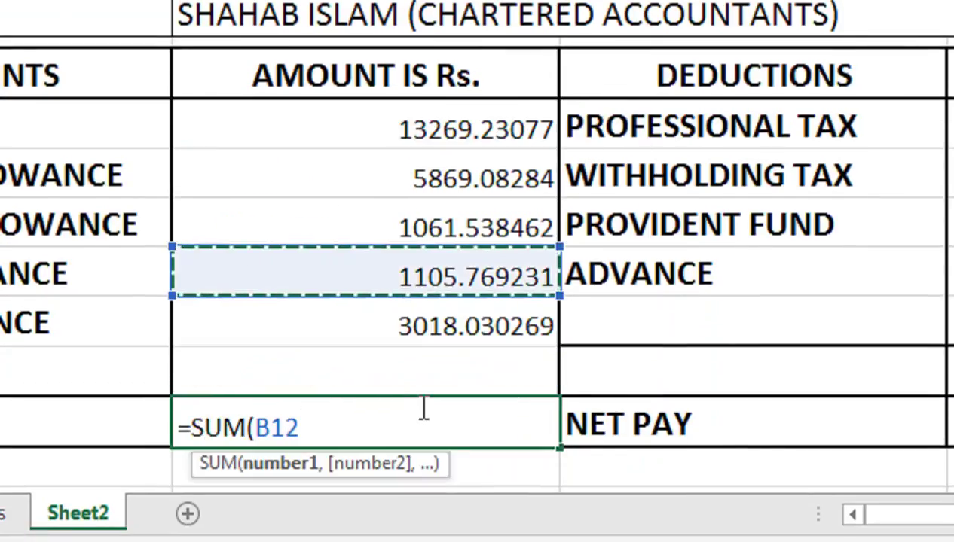
key("Down")
key("shift+Up")
key("shift+Up")
key("shift+Up")
key("shift+Up")
type(")")
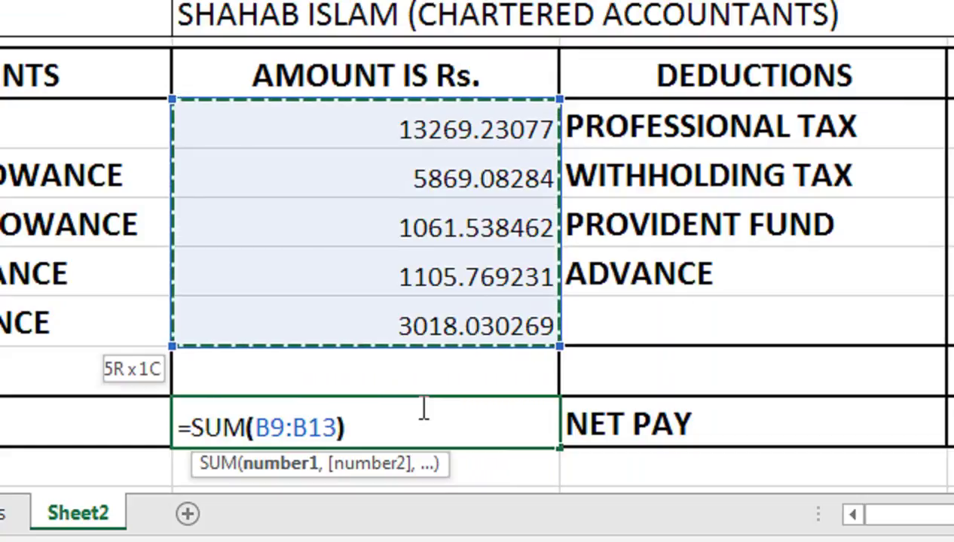
key("Return")
left_click(461, 429)
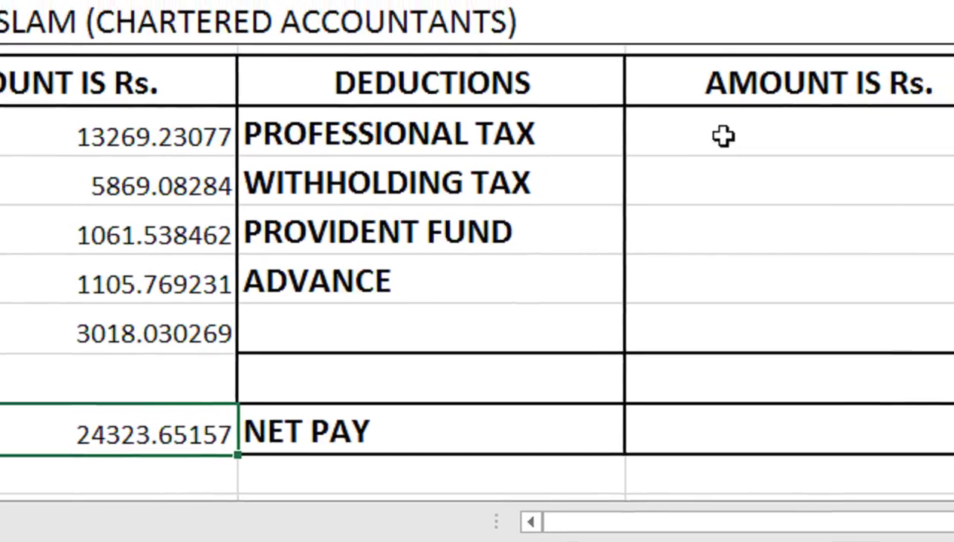
Step: Paste the IFERROR(VLOOKUP) formula into both tax amounts with adjusted column numbers, showing 200 and 0
double_click(715, 136)
key("ctrl+v")
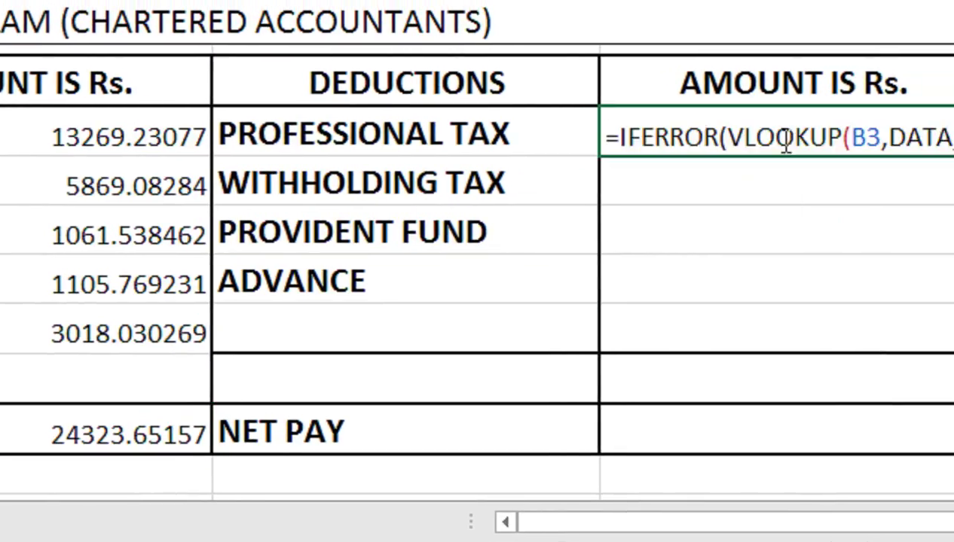
left_click(760, 141)
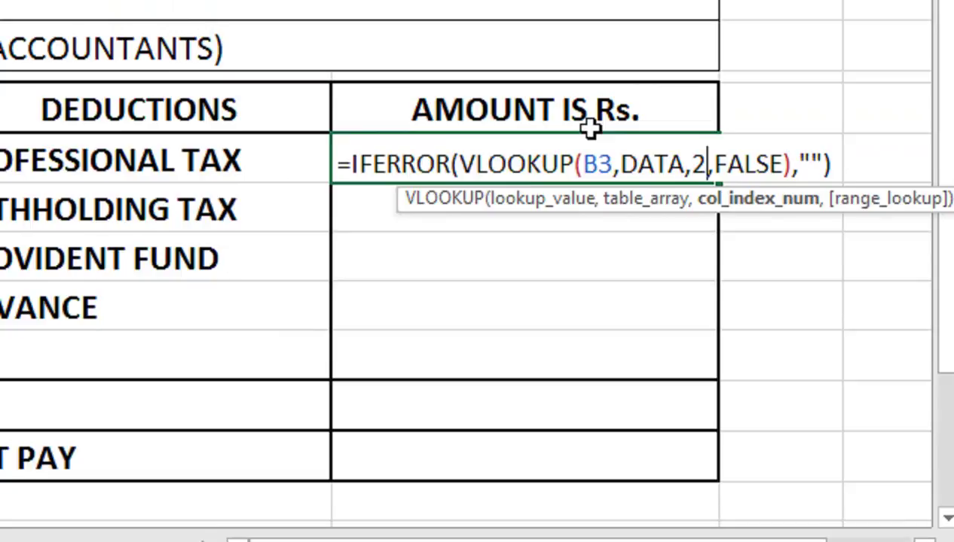
key("Return")
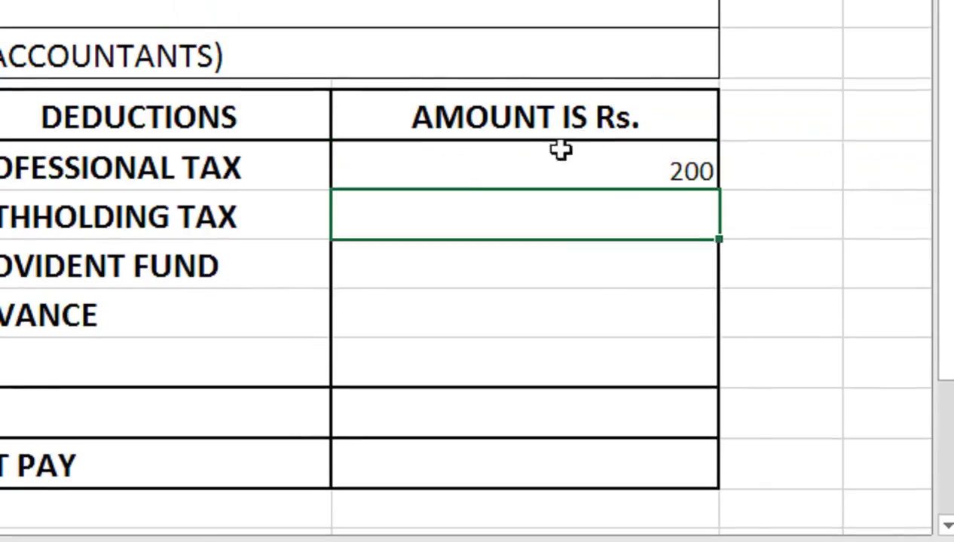
key("ctrl+v")
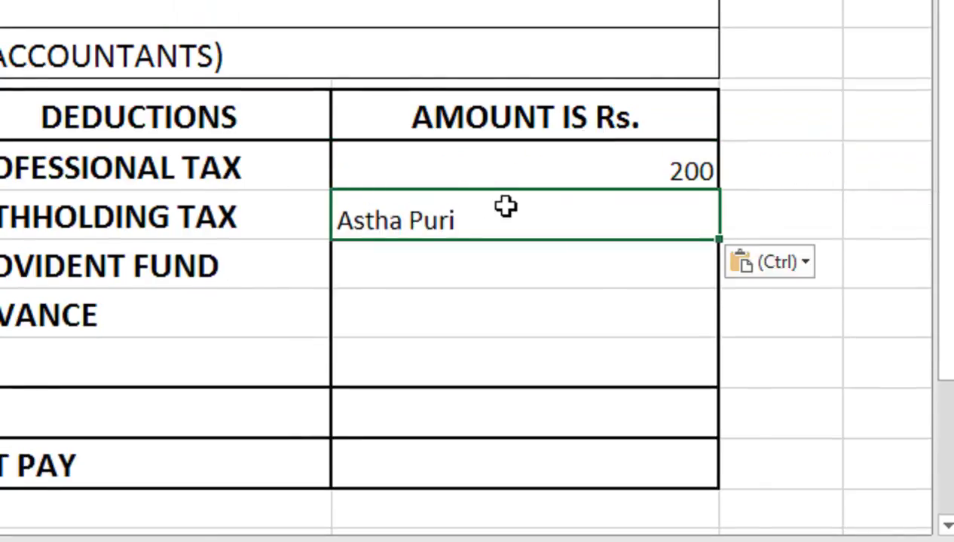
double_click(466, 214)
left_click(704, 220)
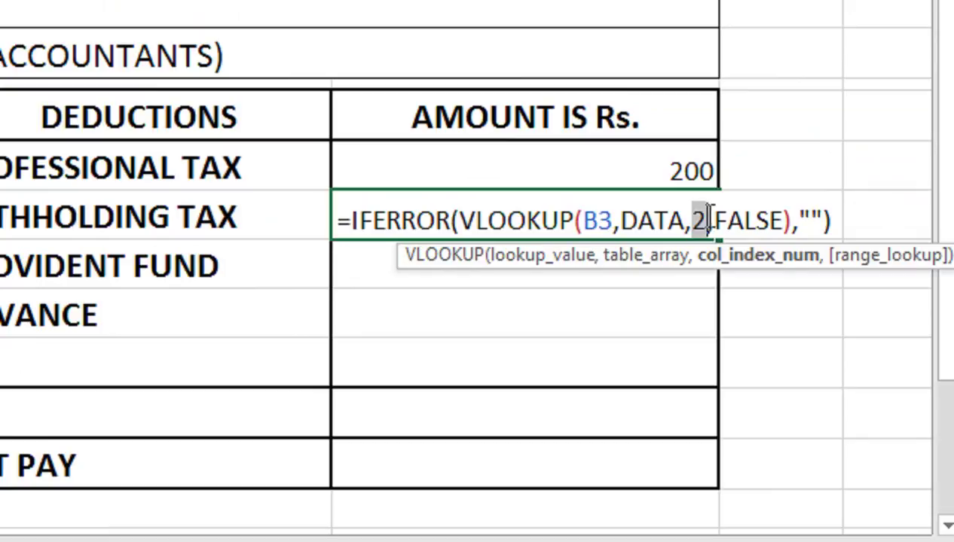
key("Return")
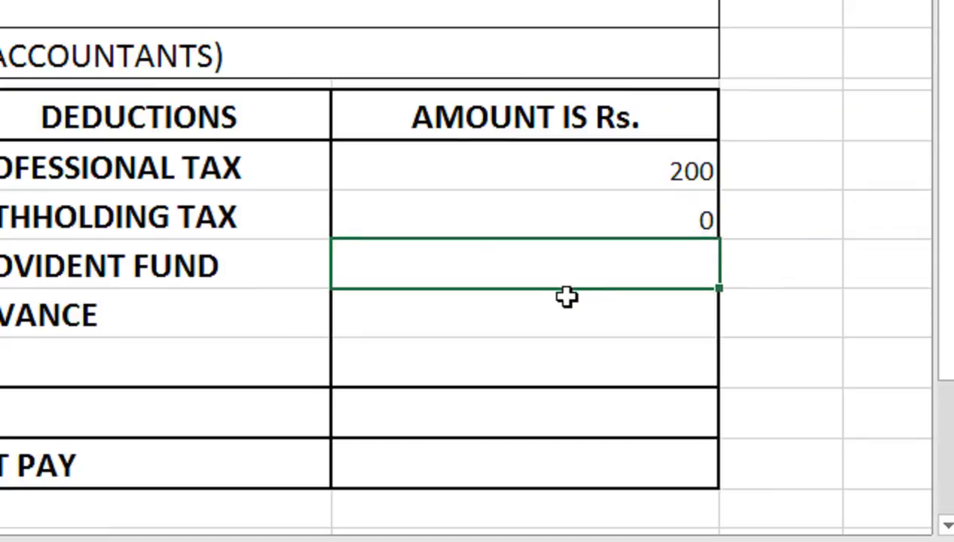
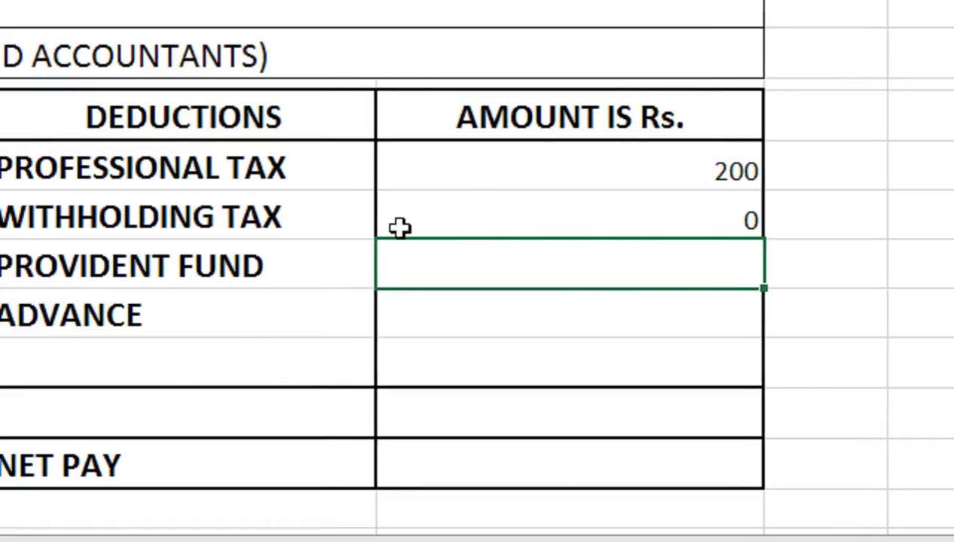
Step: Paste the UID lookup formula into the Provident Fund amount with column index 25, giving 2918.838188
left_click(481, 222)
left_click(485, 257)
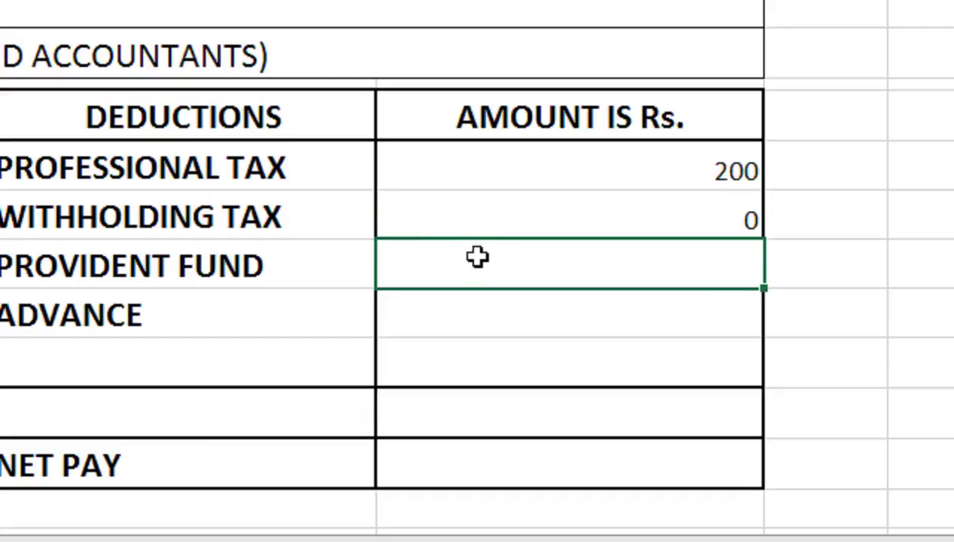
key("ctrl+v")
double_click(462, 258)
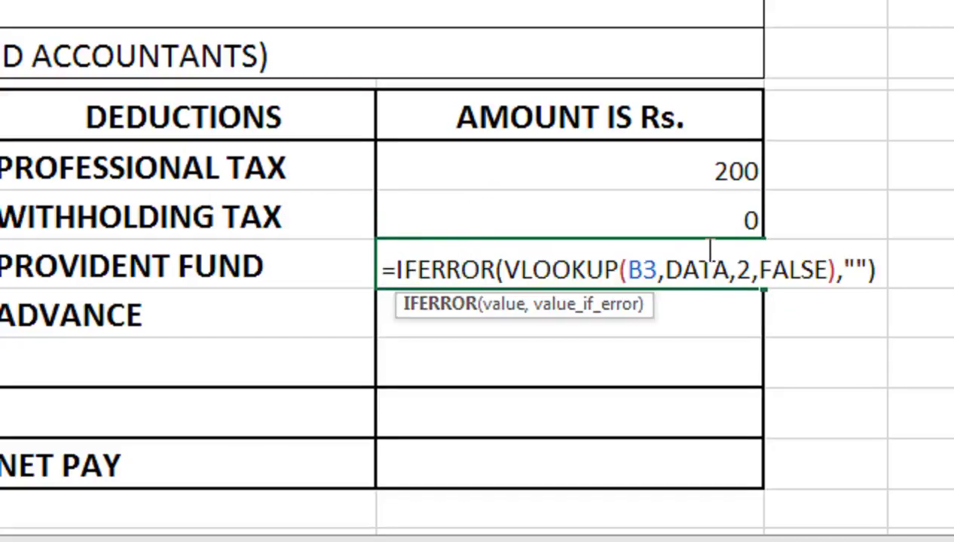
left_click(751, 269)
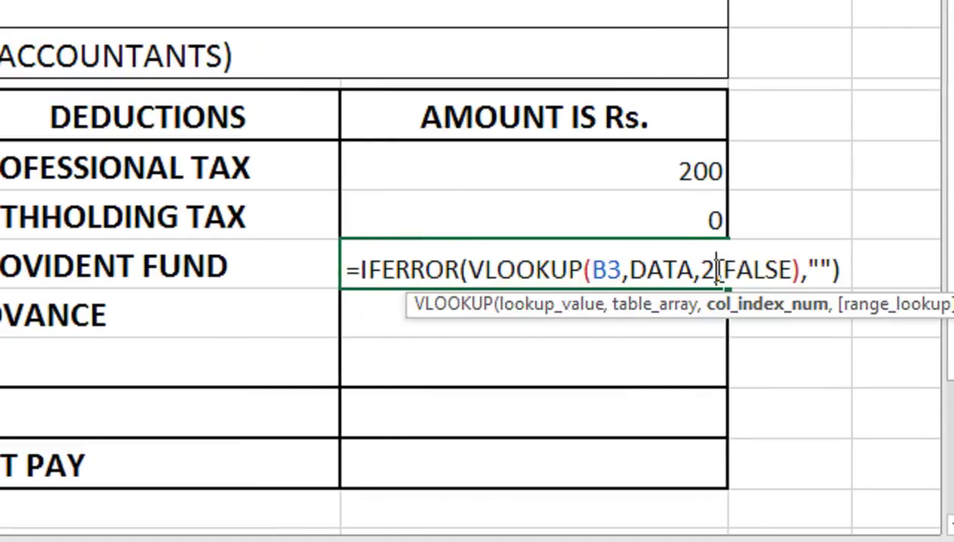
type("5")
key("Return")
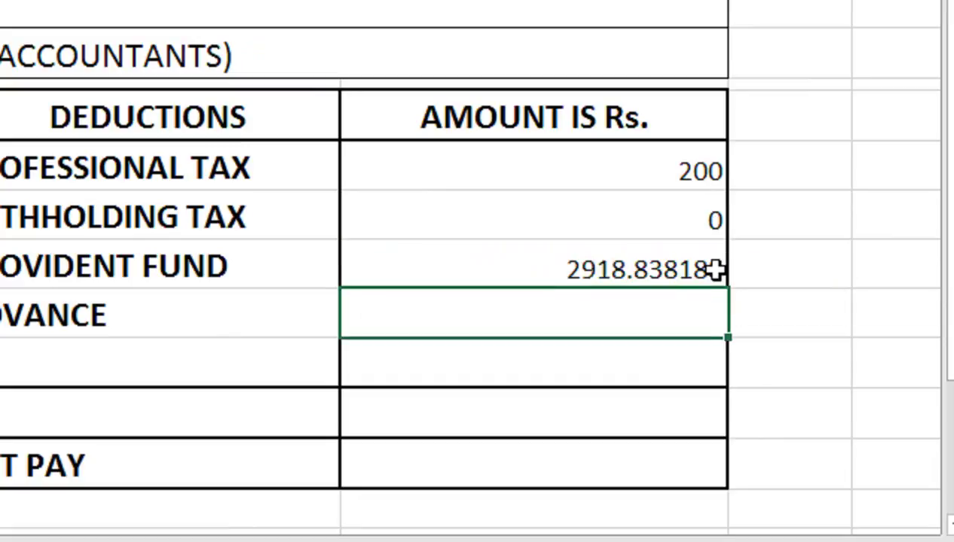
Step: Paste the lookup formula into the Advance amount with column index 26, giving 5000
double_click(609, 315)
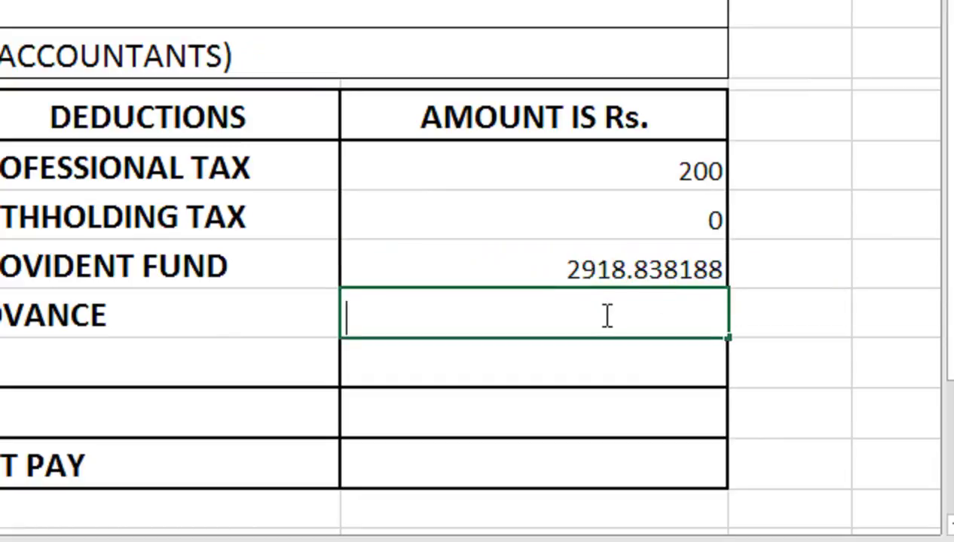
type("=IFERROR(VLOOKUP(B3,DATA,2,FALSE),\"\")")
left_click(713, 321)
type("6")
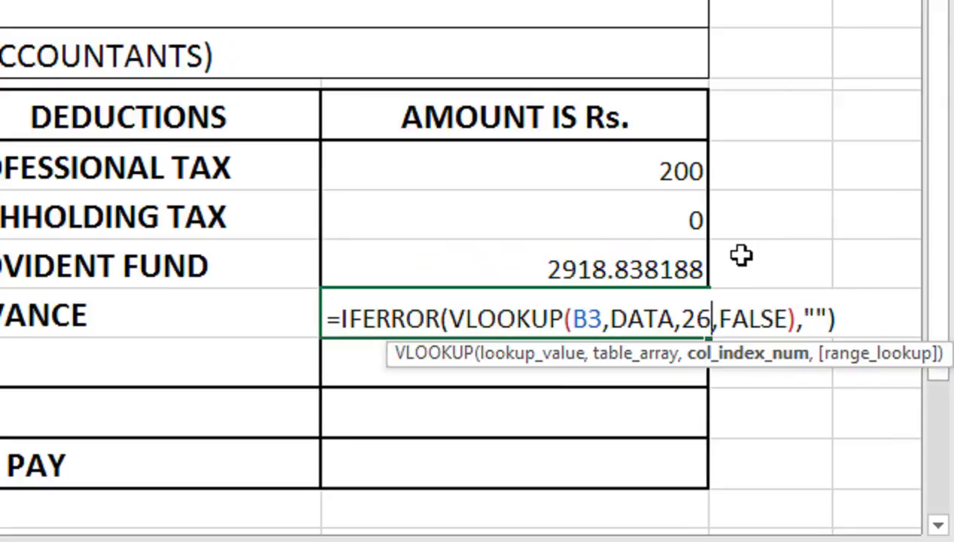
key("Return")
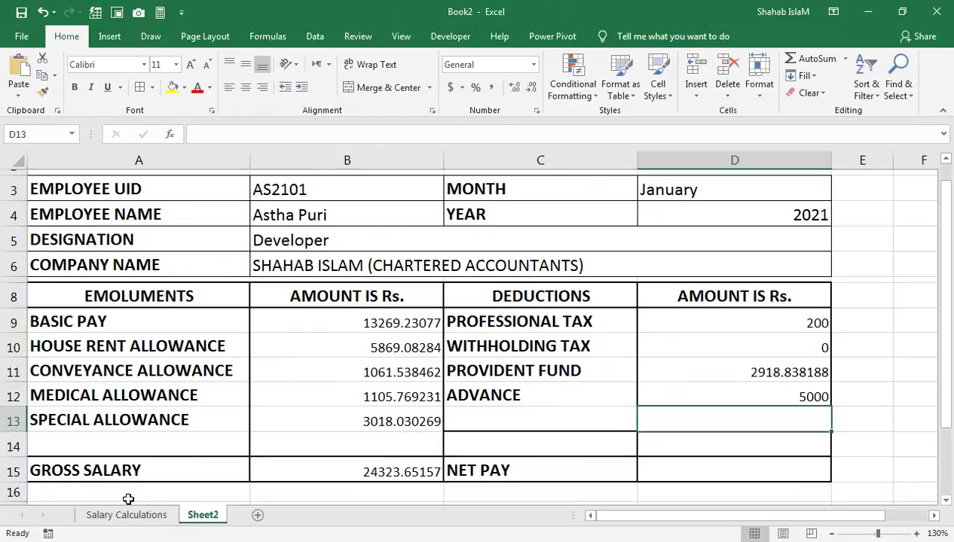
Step: Compare against the Salary Calculations sheet, recheck the Advance formula, then view Salary Calculations again
left_click(126, 515)
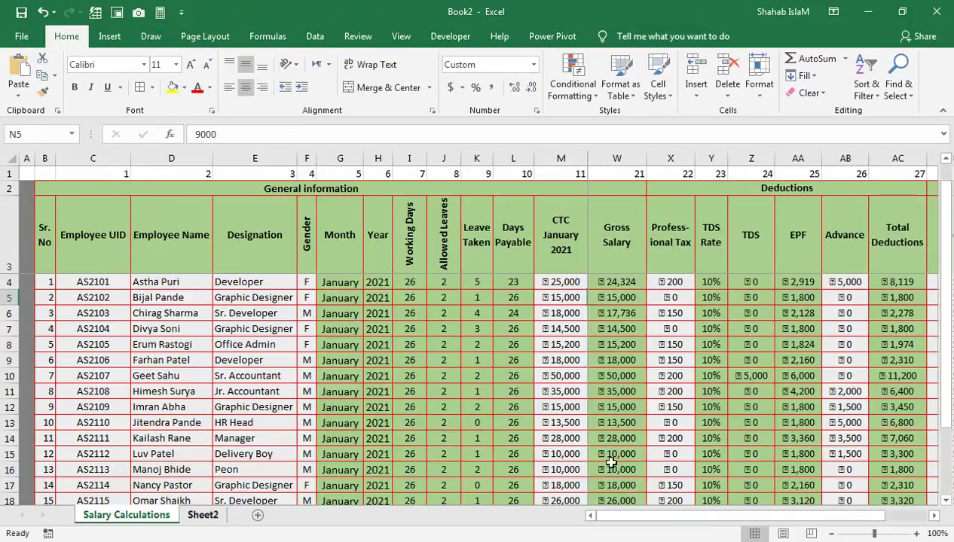
left_click(202, 514)
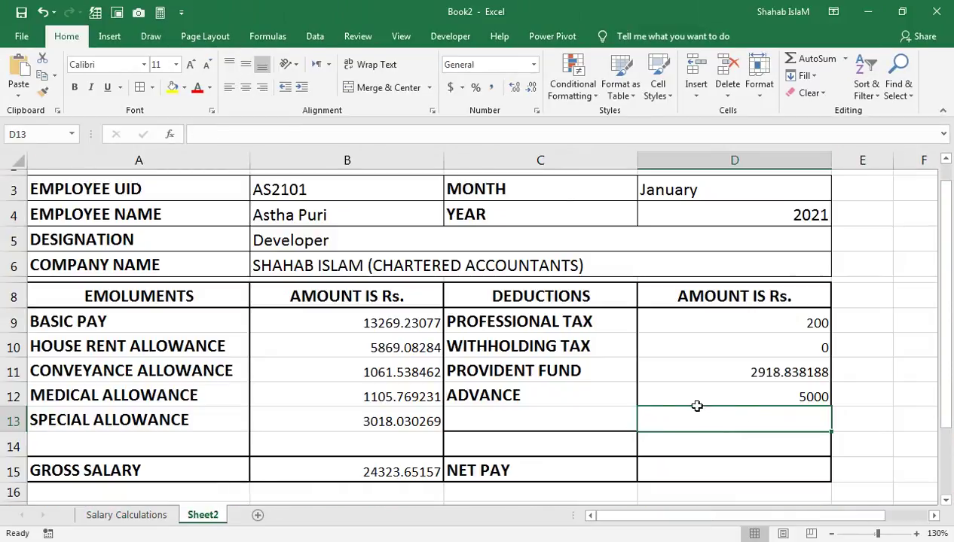
double_click(749, 395)
key("Return")
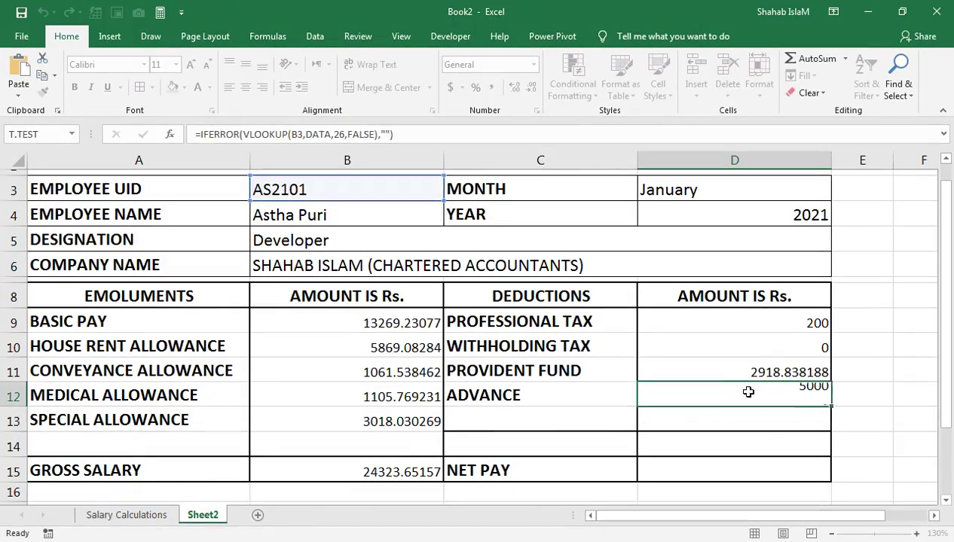
left_click(128, 514)
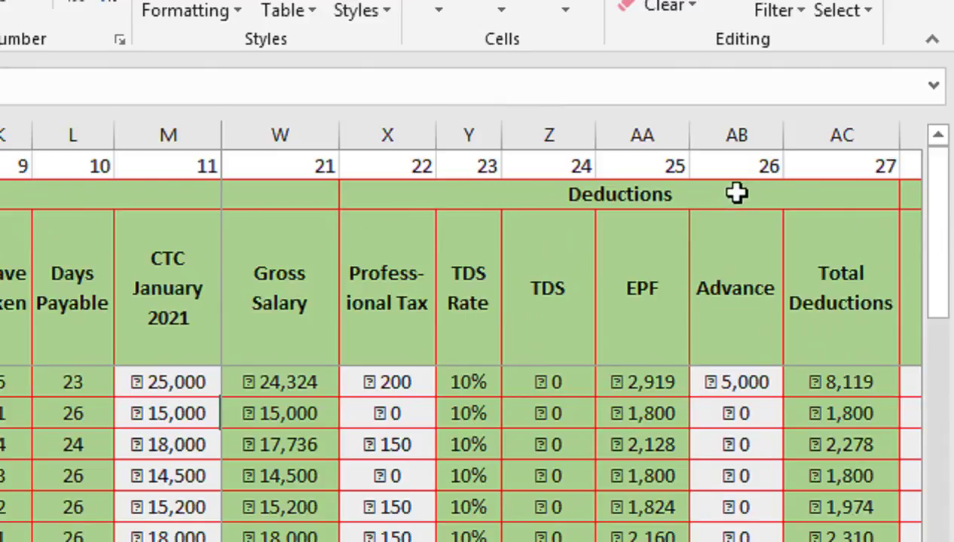
Step: Check the Total Deductions, Bonus and Net Salary figures on Salary Calculations before returning to Sheet2
left_click(869, 378)
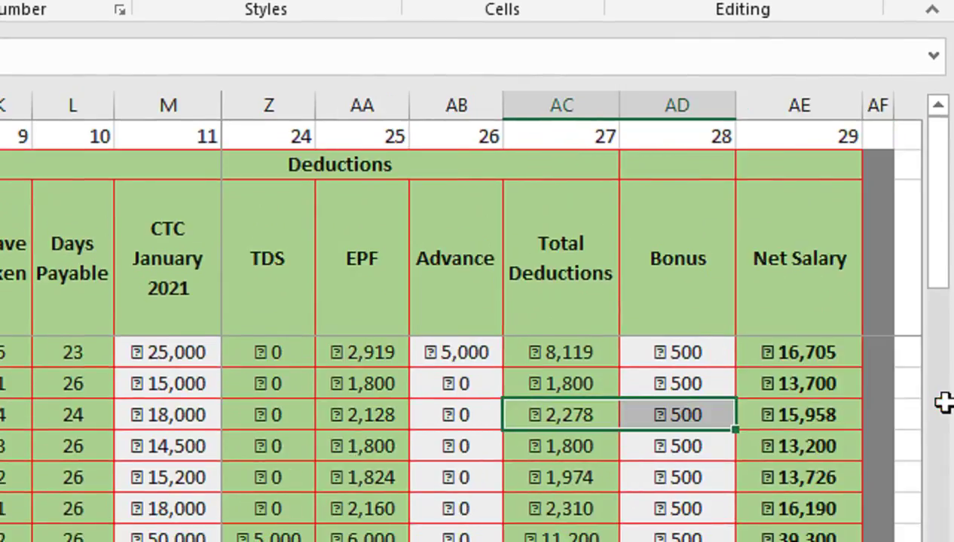
left_click_drag(660, 410, 907, 405)
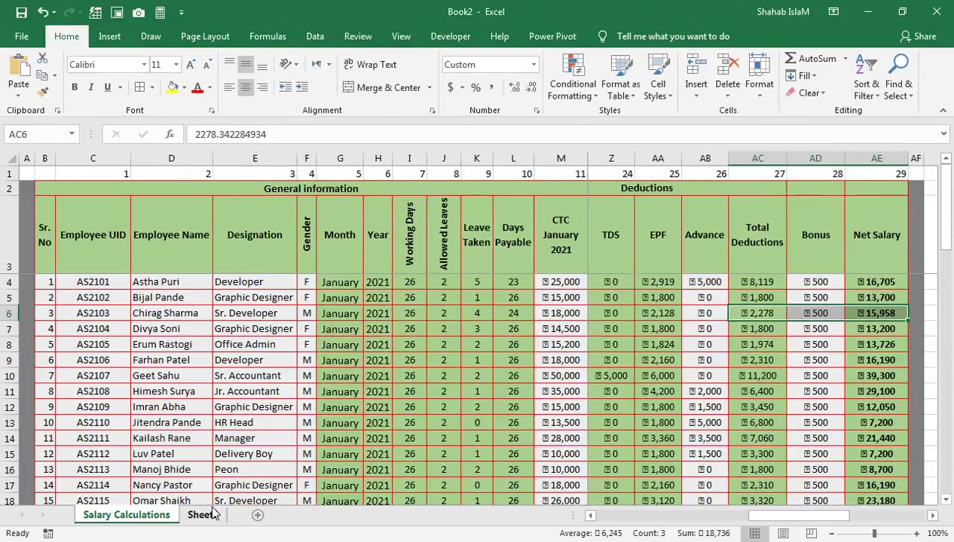
left_click(205, 515)
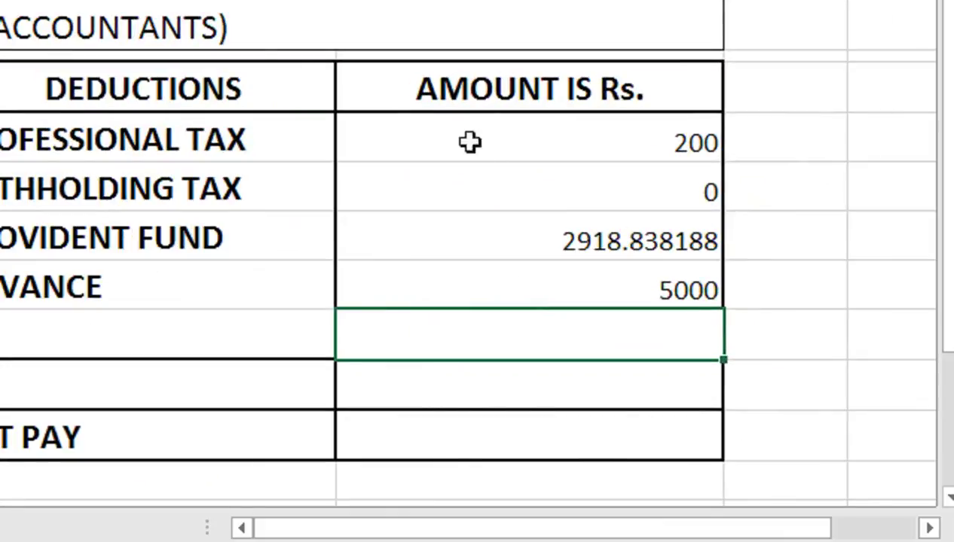
Step: Enter =SUM(D9:D12) below Advance for a deductions total of 8118.838188 and verify it
key("Down")
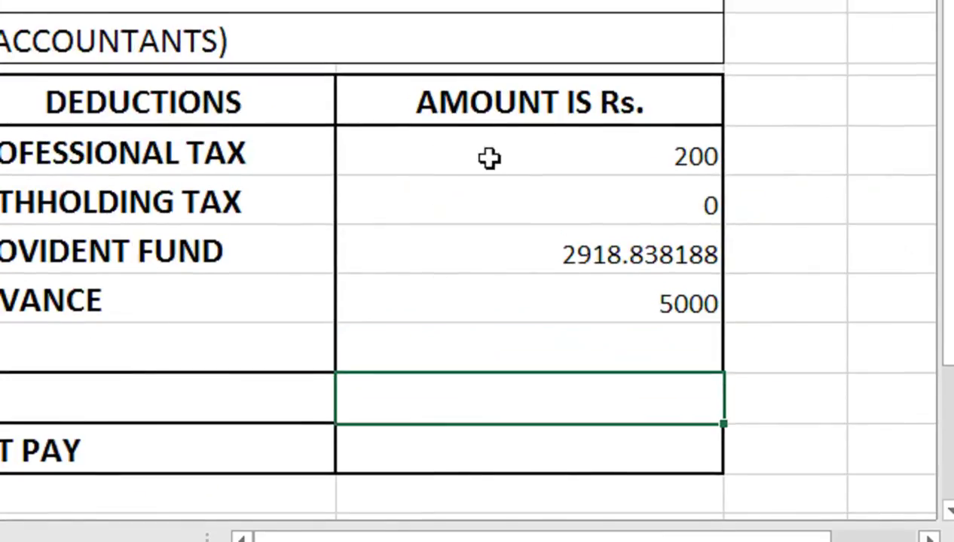
type("=SUM(")
key("Up")
key("Up")
key("shift+Up")
key("shift+Up")
key("shift+Up")
type(")")
key("Return")
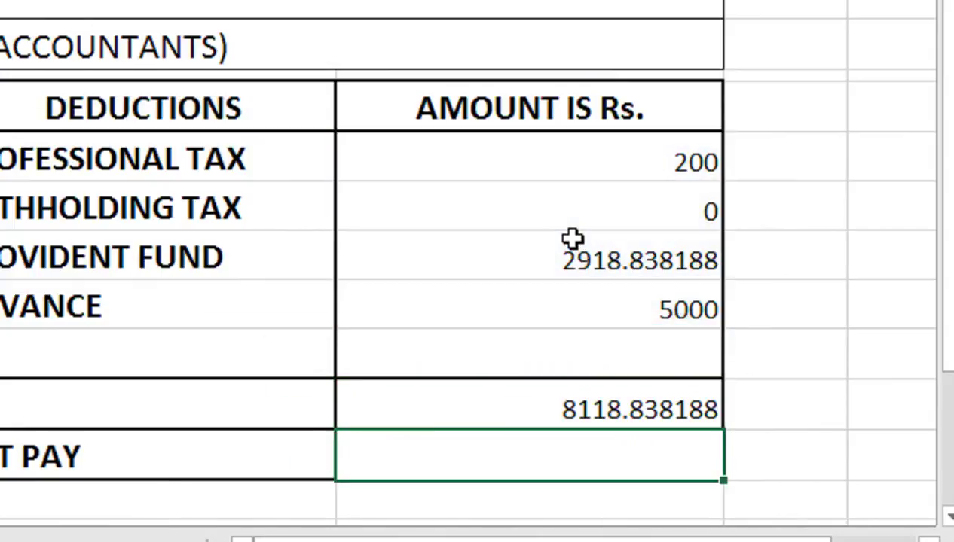
left_click(525, 391)
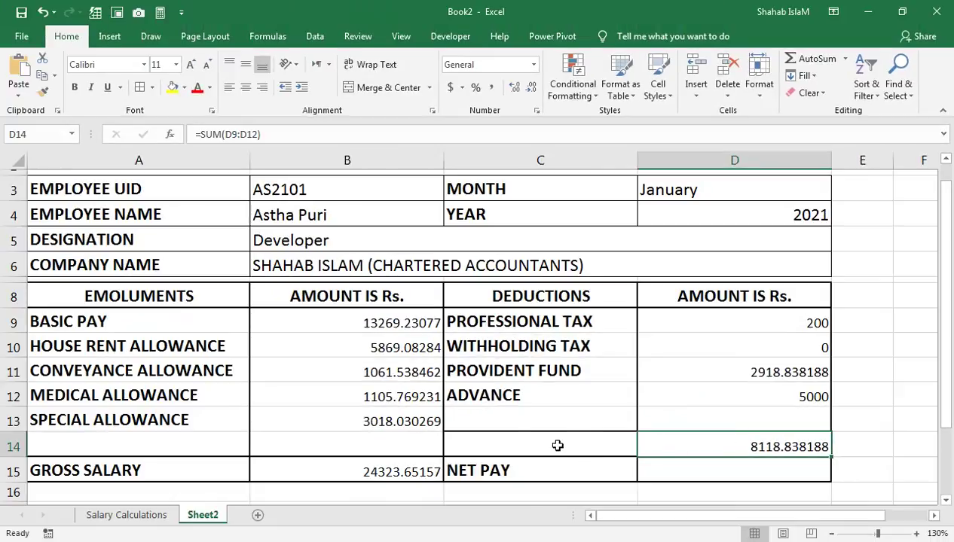
left_click(139, 513)
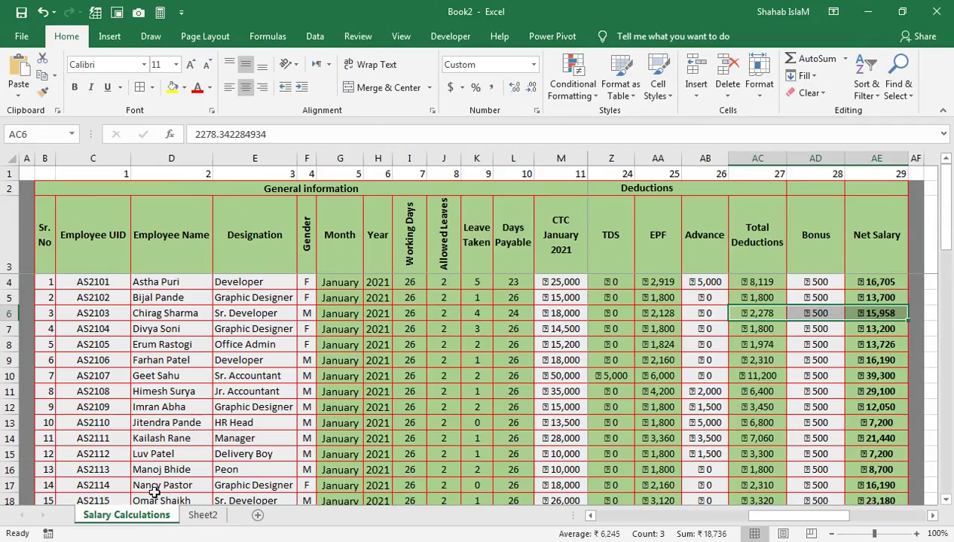
left_click(203, 515)
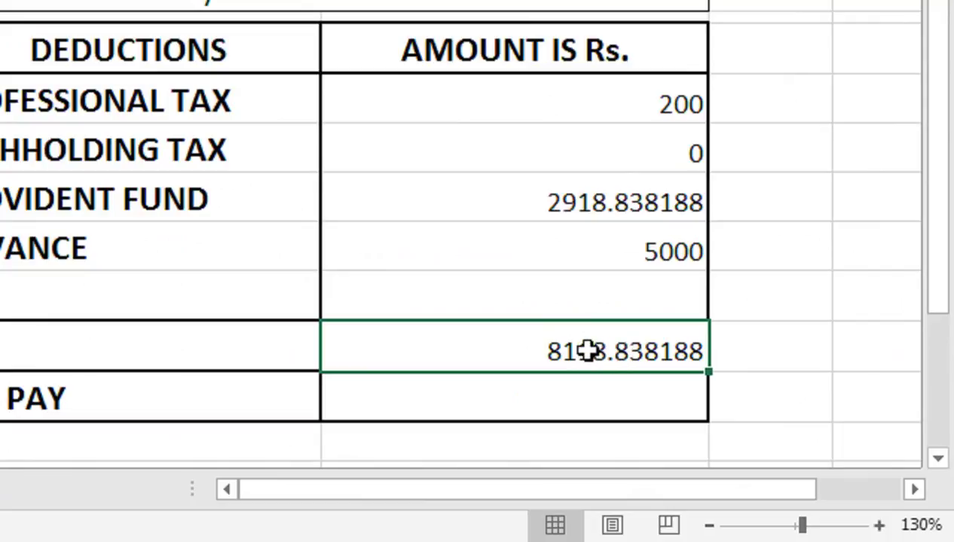
left_click(490, 395)
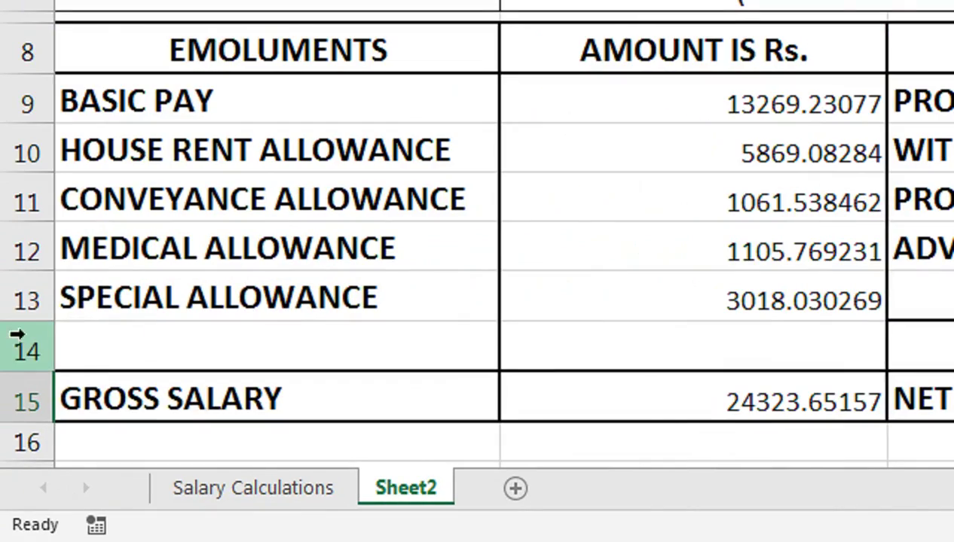
Step: Insert a blank row at row 14 and clear the borders from C14:D14
left_click(16, 345)
right_click(45, 353)
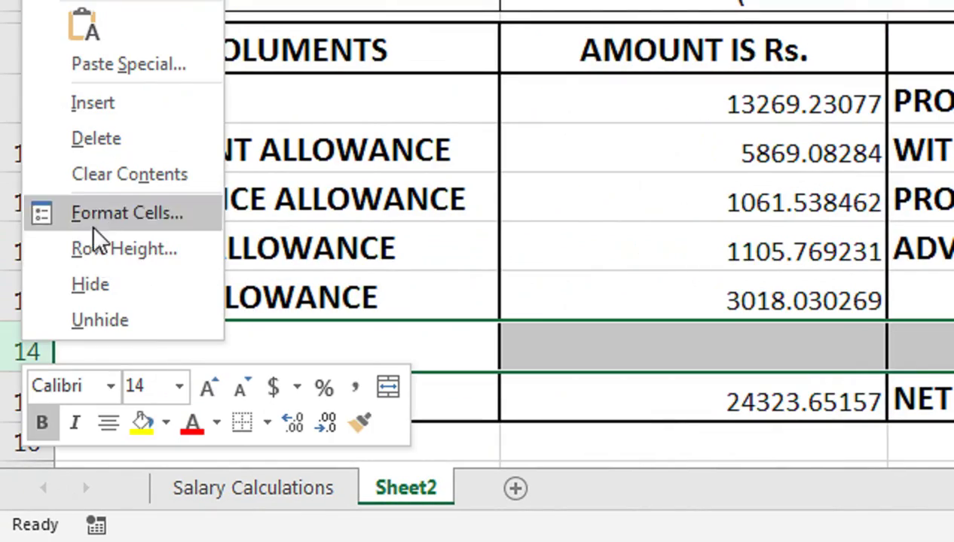
left_click(110, 108)
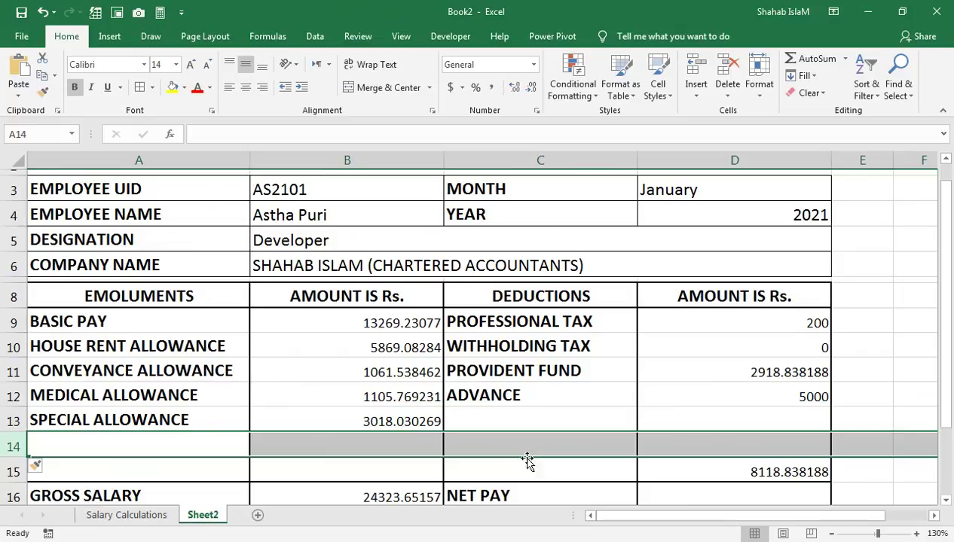
left_click(528, 456)
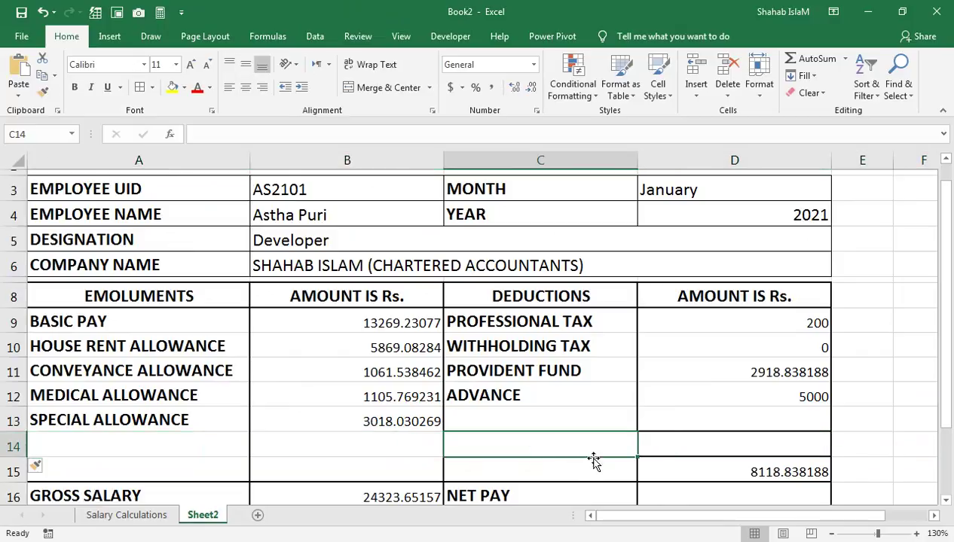
left_click(661, 468)
left_click_drag(630, 449, 677, 437)
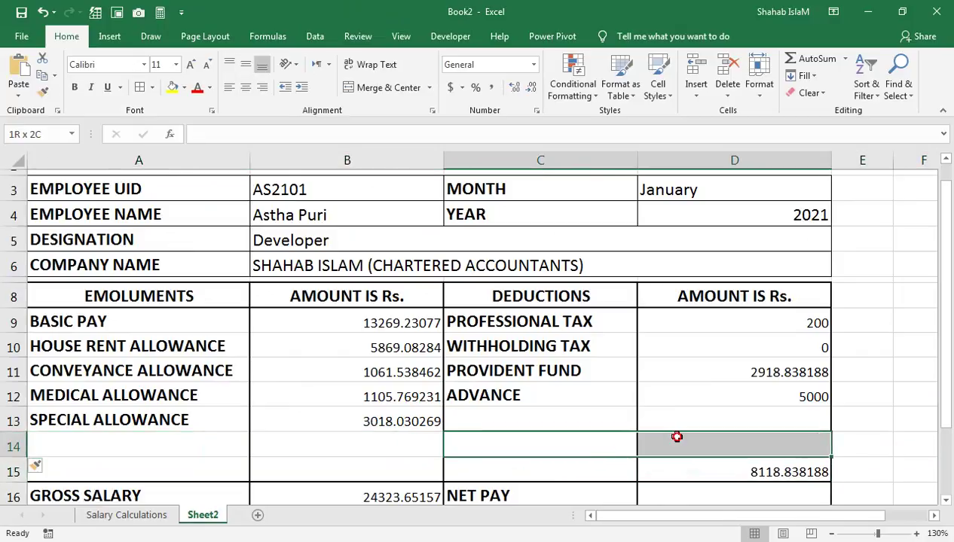
left_click(155, 89)
left_click(204, 195)
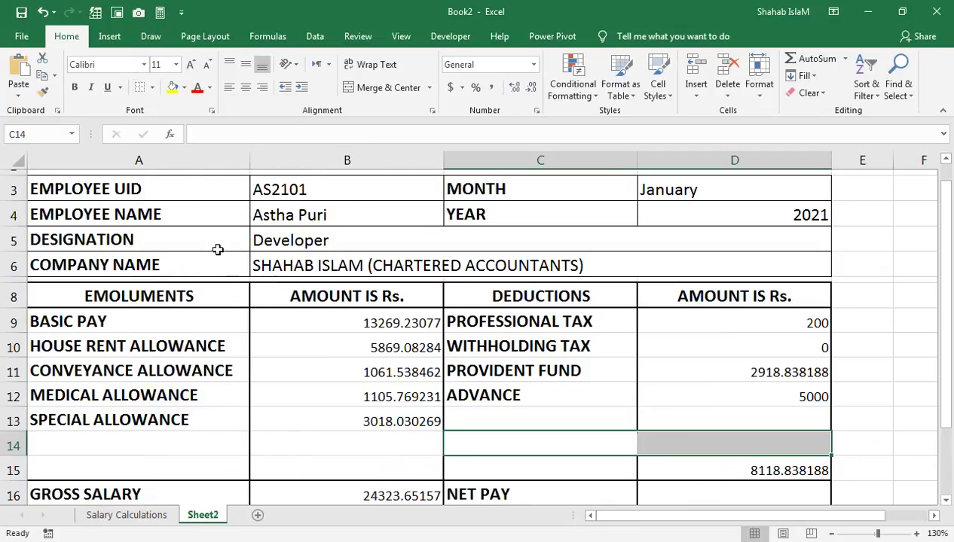
left_click(330, 442)
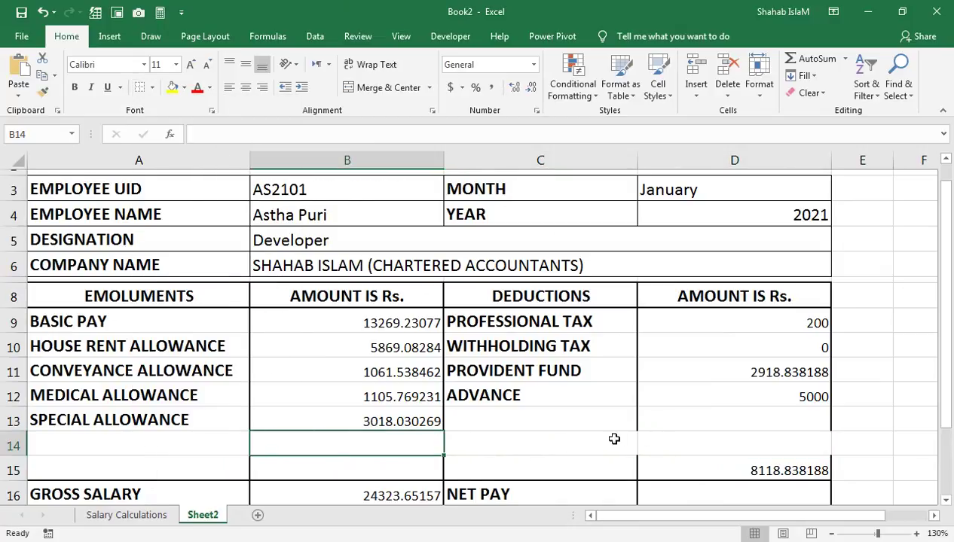
Step: Put a thick outside border around C9:C15 and a separate border around C15
left_click_drag(574, 320, 546, 471)
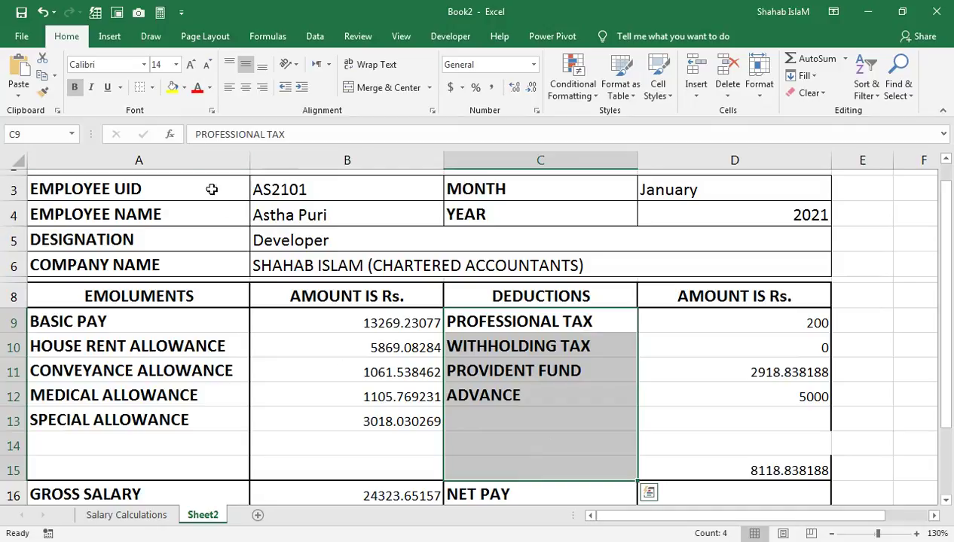
left_click(153, 88)
left_click(188, 250)
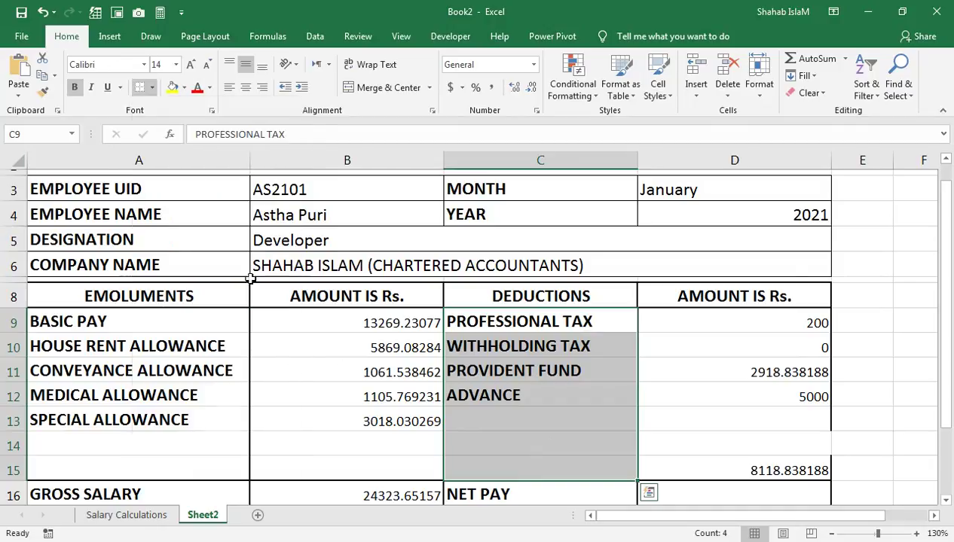
left_click(540, 452)
left_click_drag(558, 469, 625, 473)
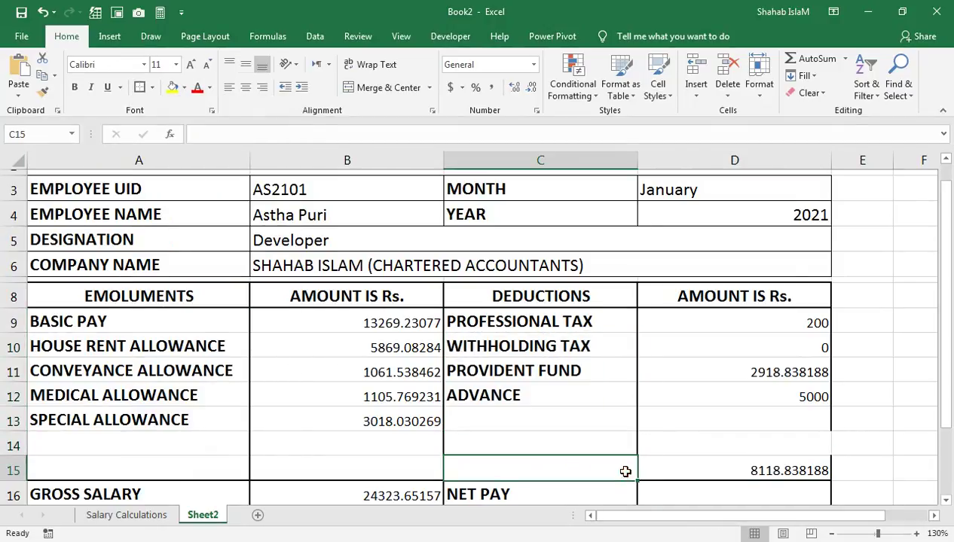
left_click(139, 88)
left_click(748, 461)
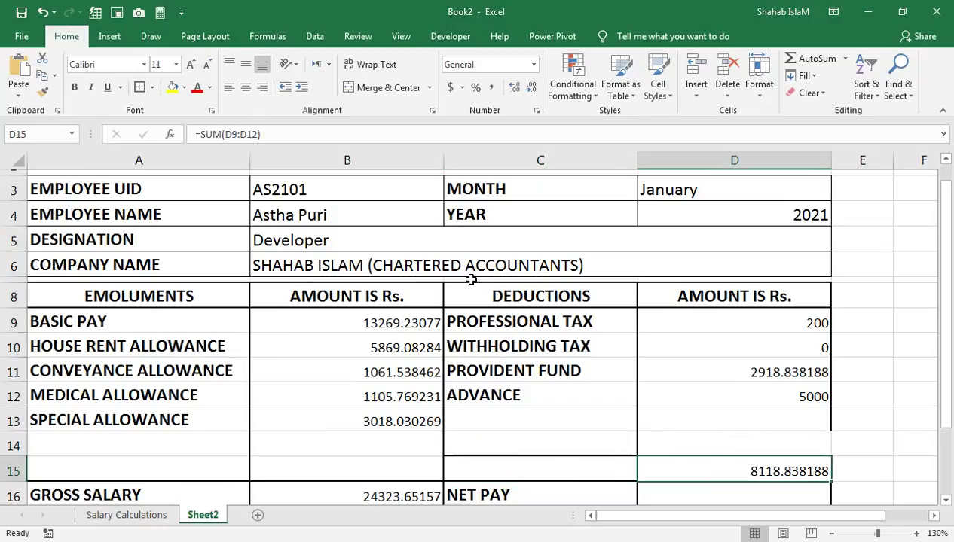
Step: Label A14 BONUS and paste the lookup formula into B14, adjusting its column index to return 500
left_click(411, 421)
left_click(109, 444)
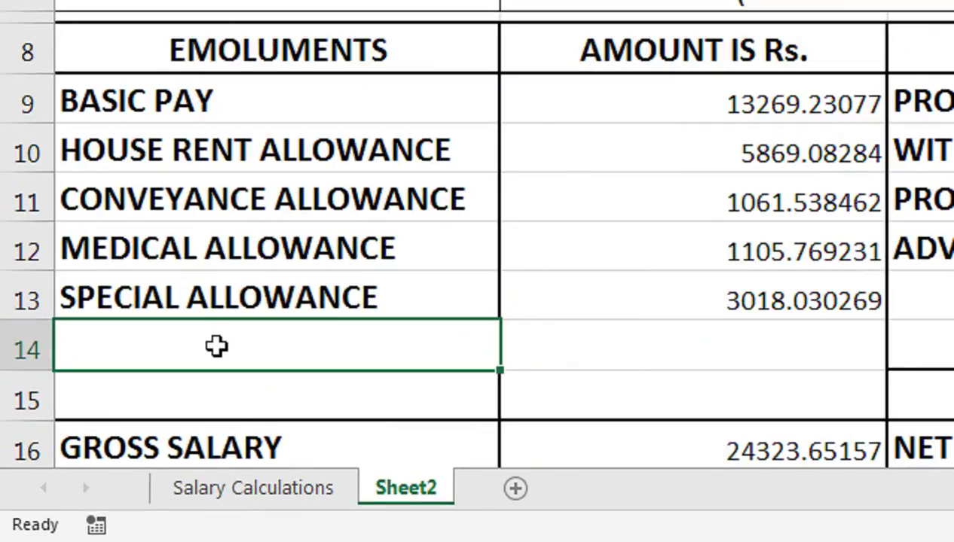
type("BONUS")
key("Tab")
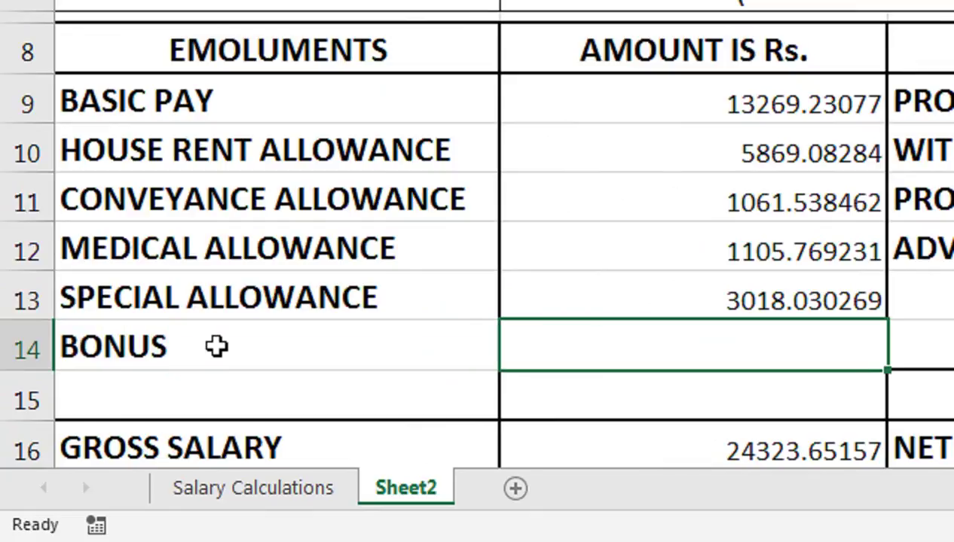
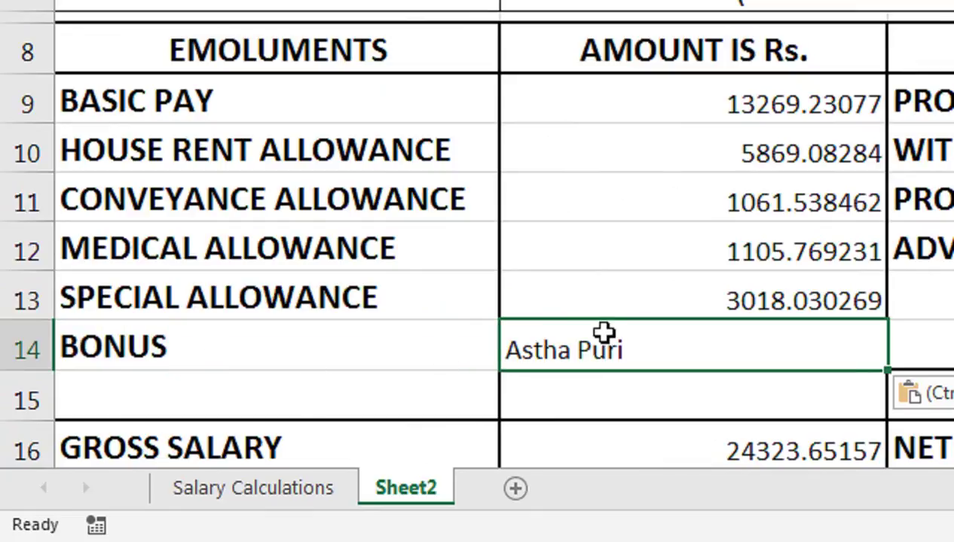
double_click(609, 343)
left_click(698, 349)
left_click(707, 347)
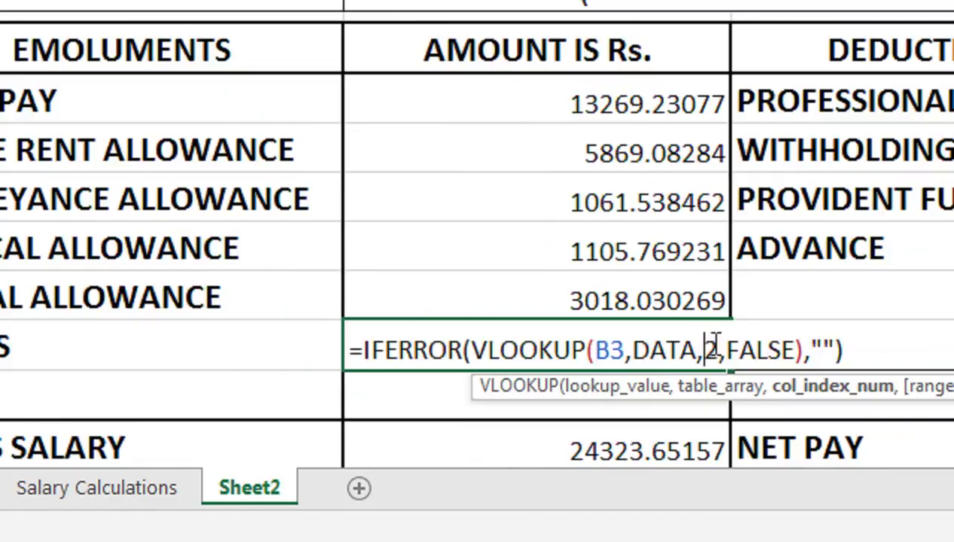
left_click(716, 347)
key("BackSpace")
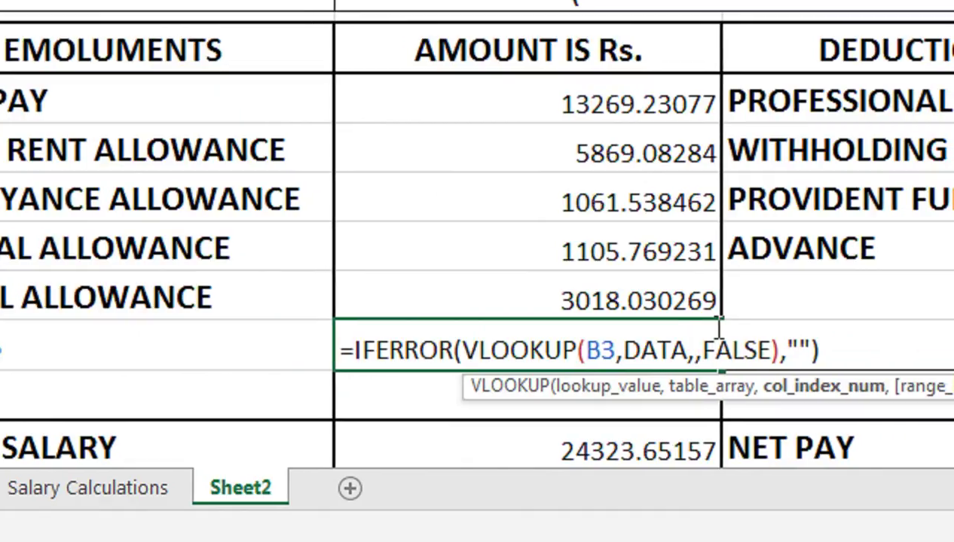
type("2")
key("Return")
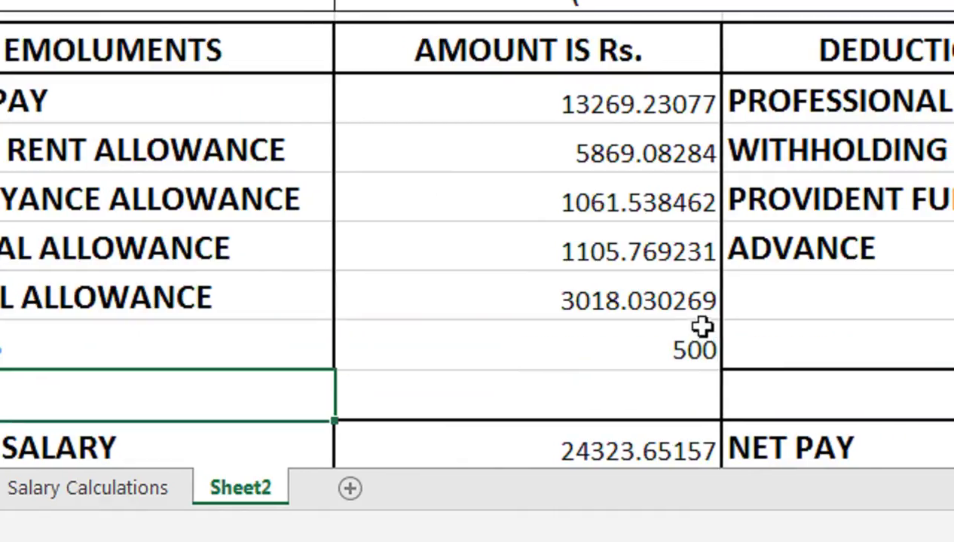
left_click(681, 332)
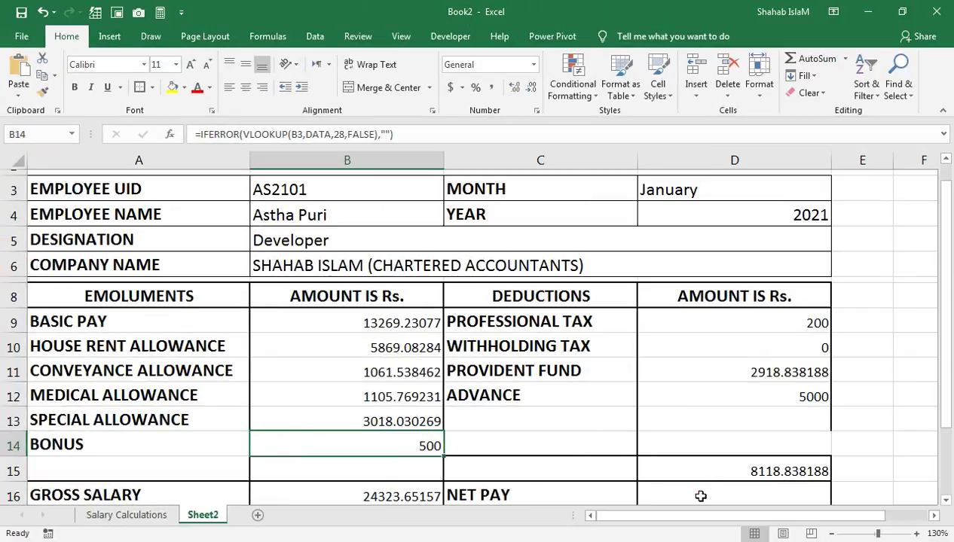
Step: Enter =B16+B14-D15 in the NET PAY cell D16, giving 16704.81338
left_click(701, 497)
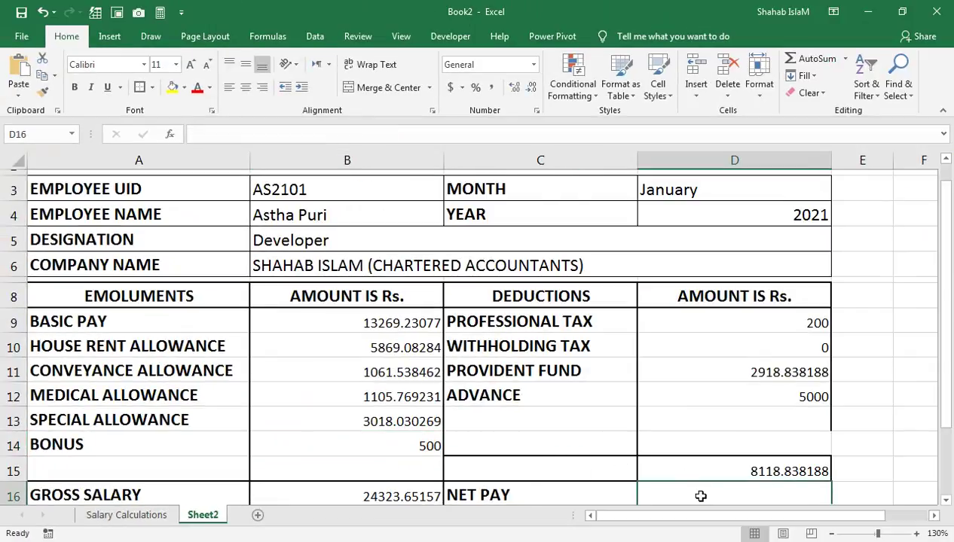
key("Down")
key("Down")
key("Up")
key("Up")
type("=")
key("Left")
key("Left")
type("+")
key("Up")
key("Up")
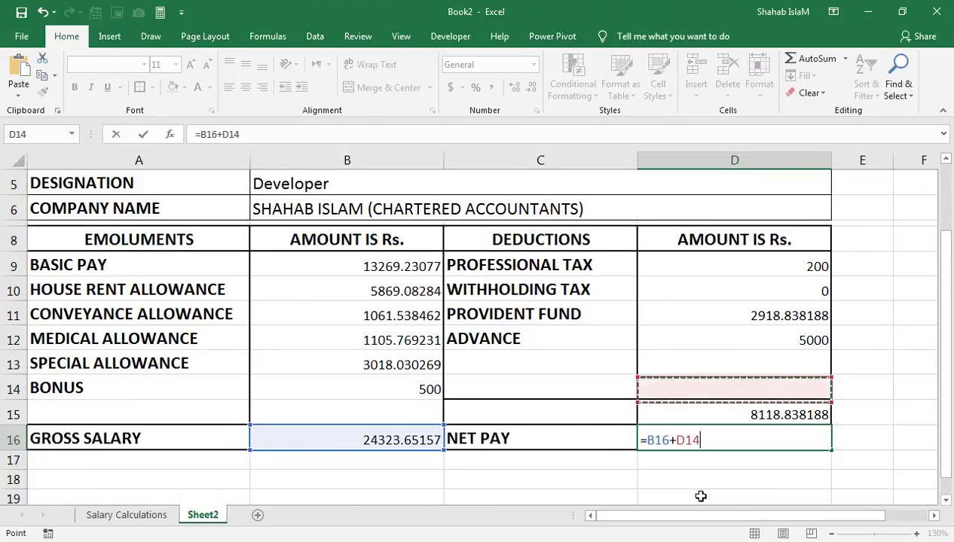
key("Left")
key("Left")
type("+")
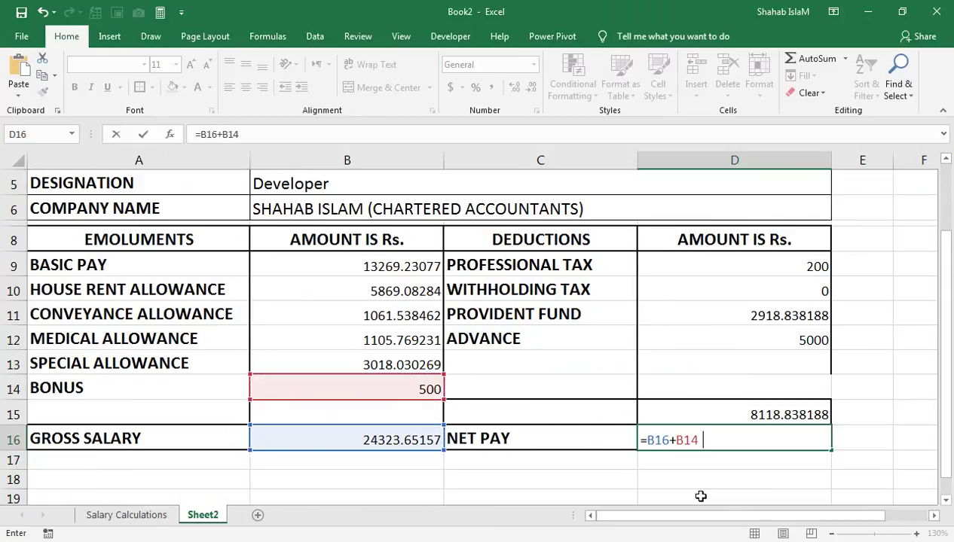
key("Up")
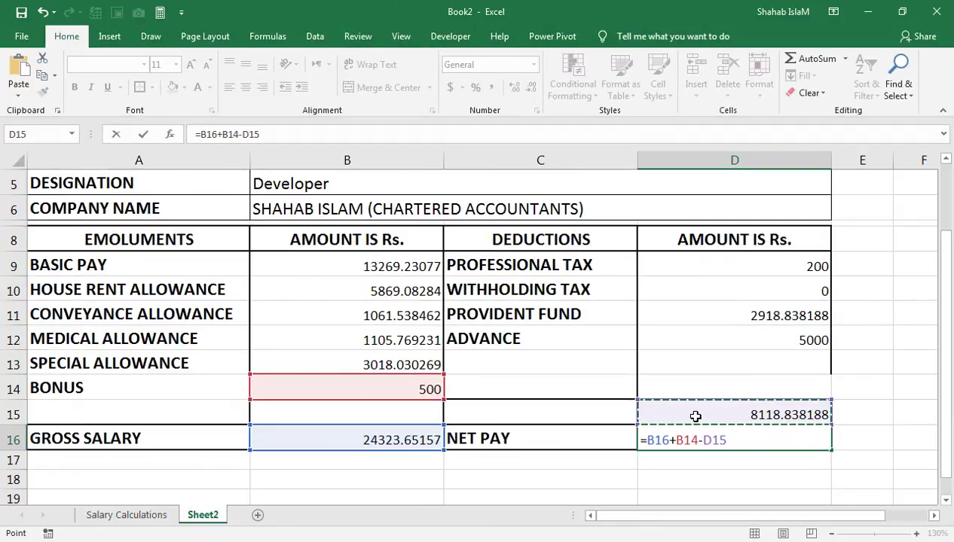
key("Return")
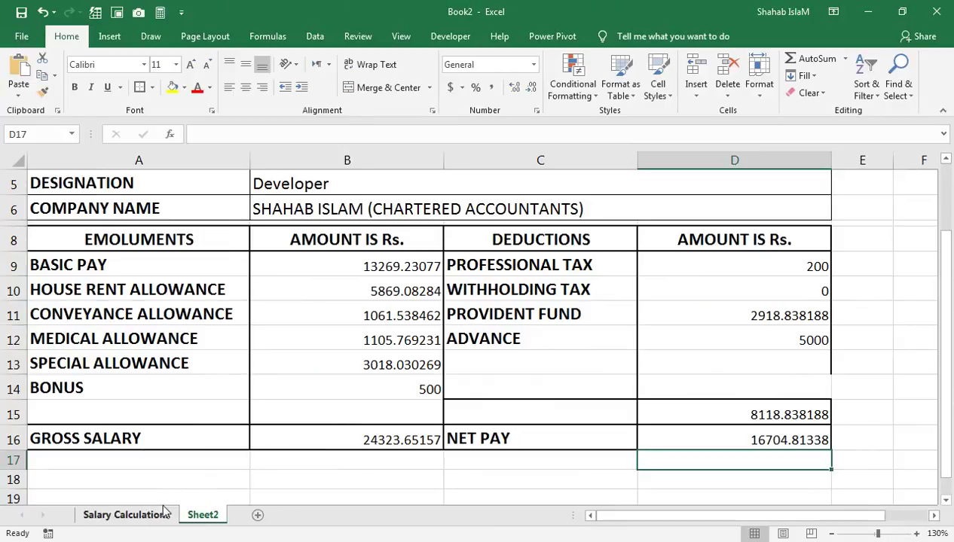
Step: Confirm it matches the first employee's 16,705 Net Salary on Salary Calculations, then return to Sheet2
left_click(164, 513)
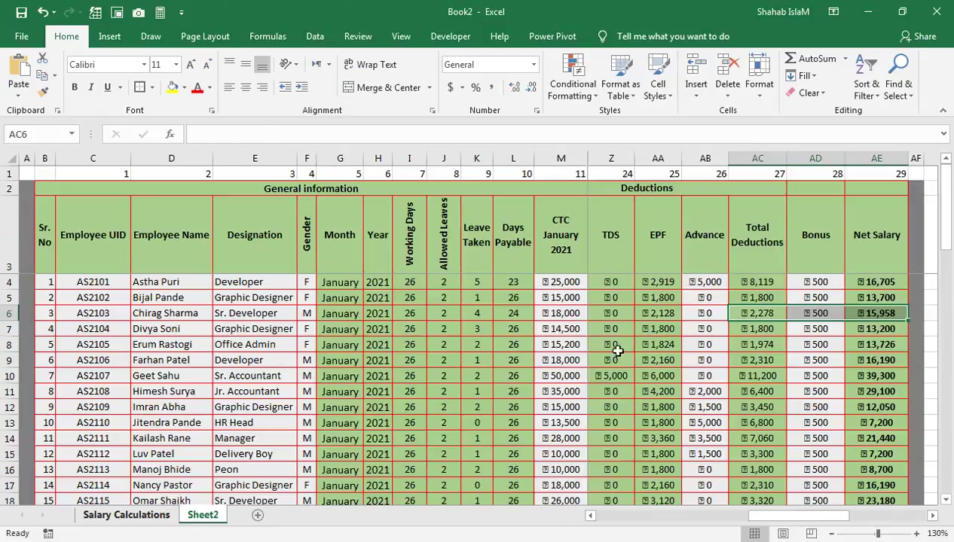
left_click(901, 340)
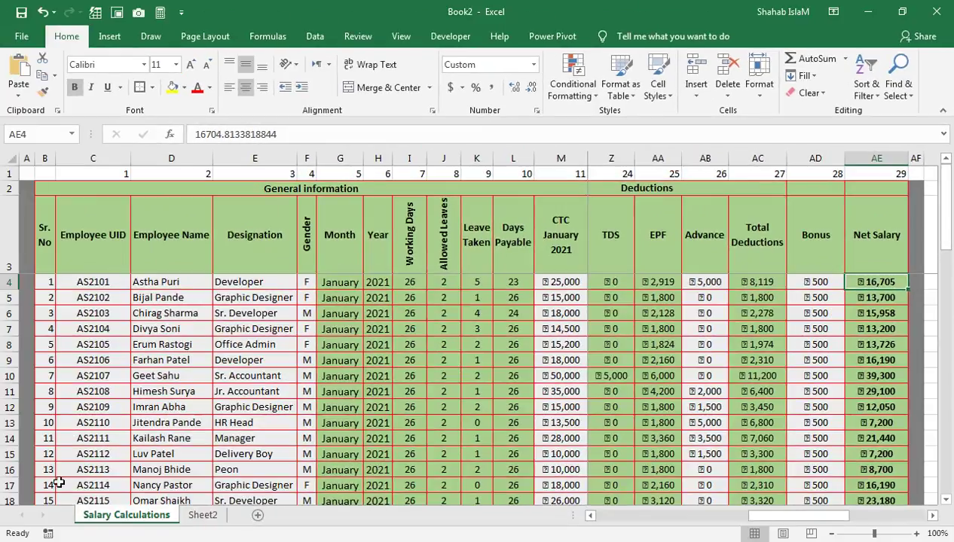
left_click(202, 515)
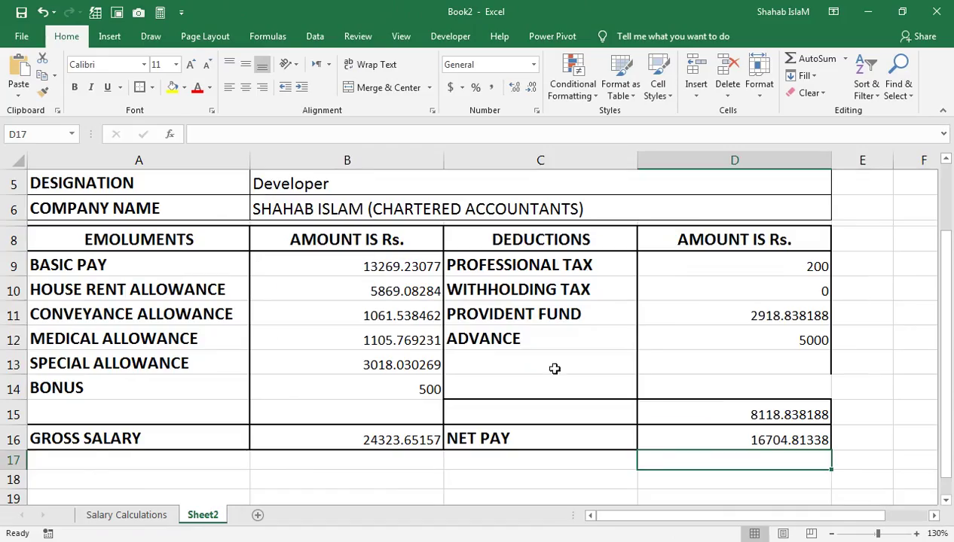
left_click_drag(486, 339, 422, 272)
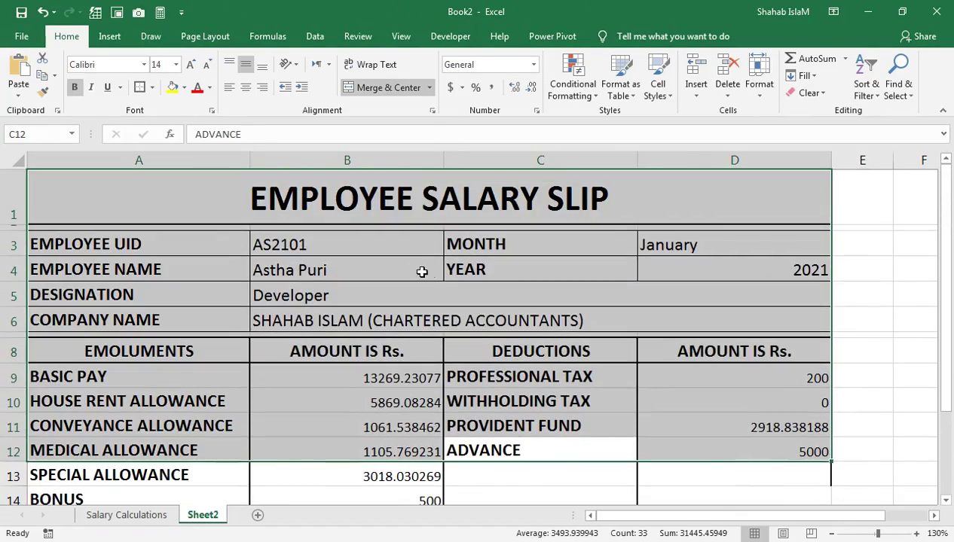
Step: Pick the next UID in B3 so the slip shows a Graphic Designer: gross 15000, deductions 1800, net 13700
left_click(409, 243)
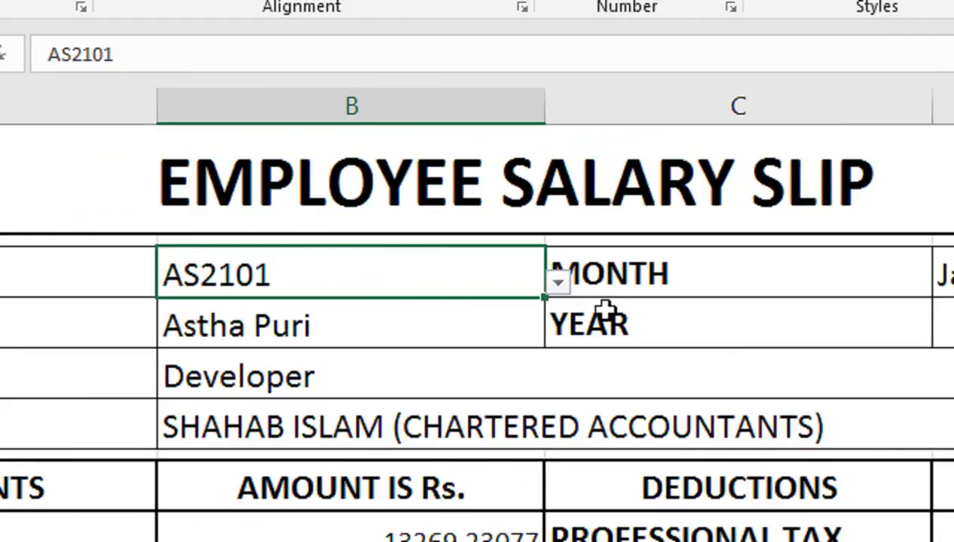
left_click(558, 281)
left_click(473, 336)
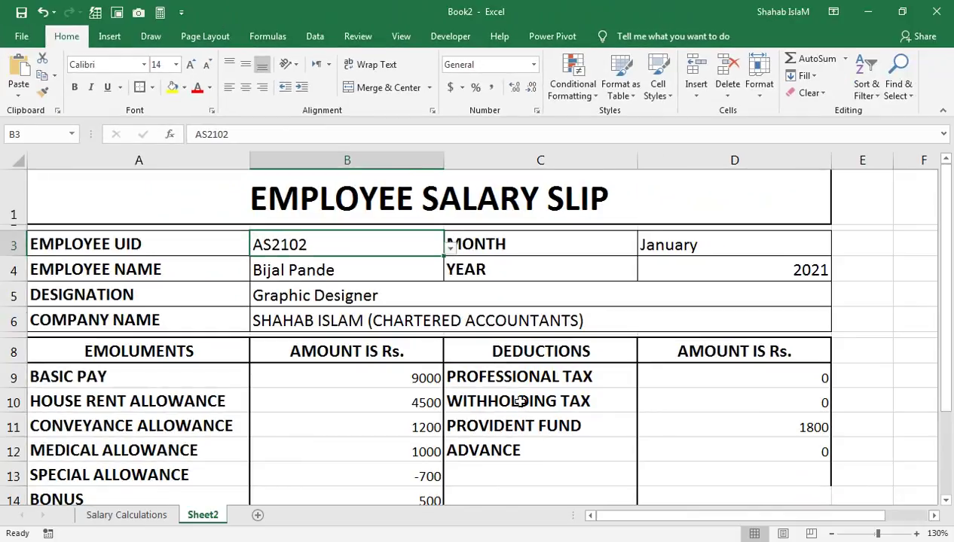
left_click_drag(519, 401, 546, 464)
left_click(665, 330)
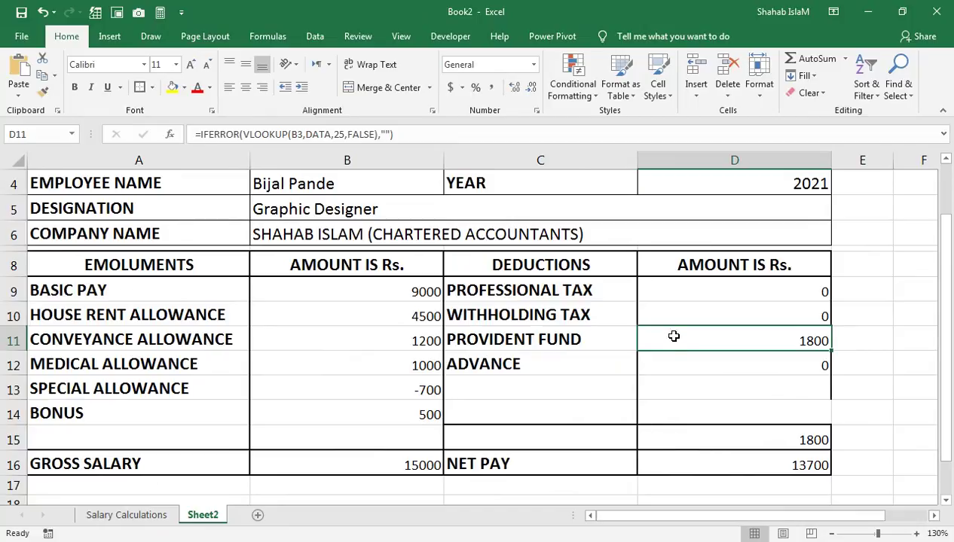
left_click_drag(697, 285, 706, 335)
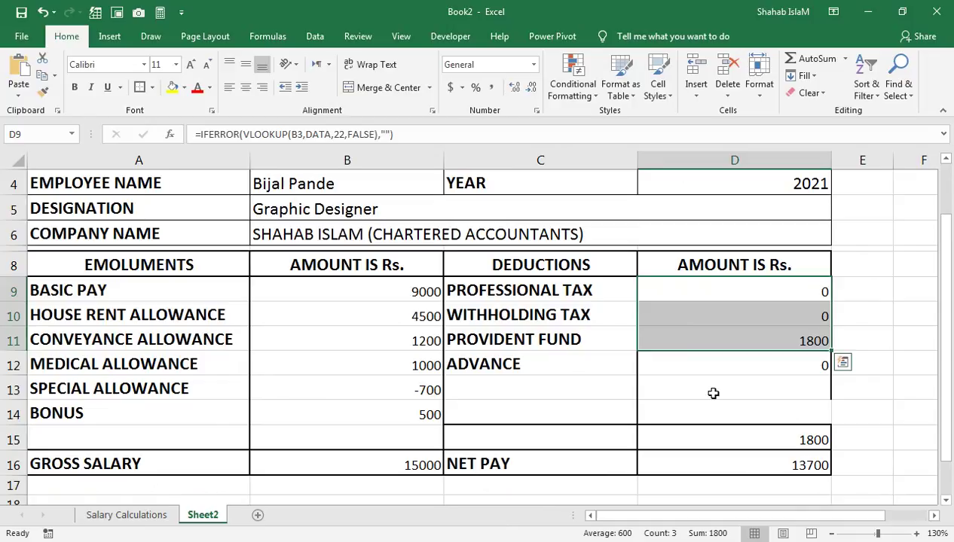
left_click(713, 393)
Step: Apply Comma Style to the deduction amounts and the emolument amounts B9:B14
left_click_drag(738, 288, 735, 414)
left_click(693, 399)
left_click_drag(703, 290, 707, 387)
left_click(490, 88)
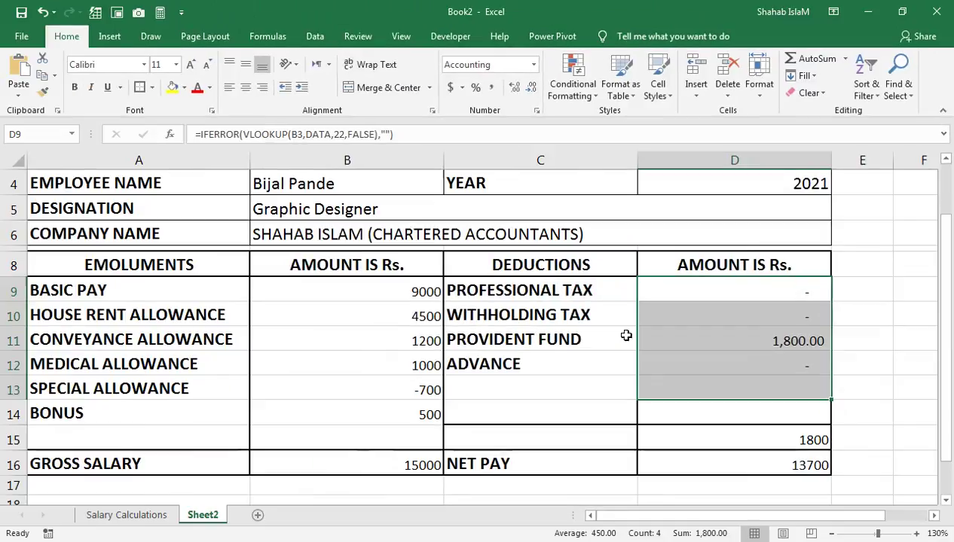
left_click_drag(420, 292, 411, 419)
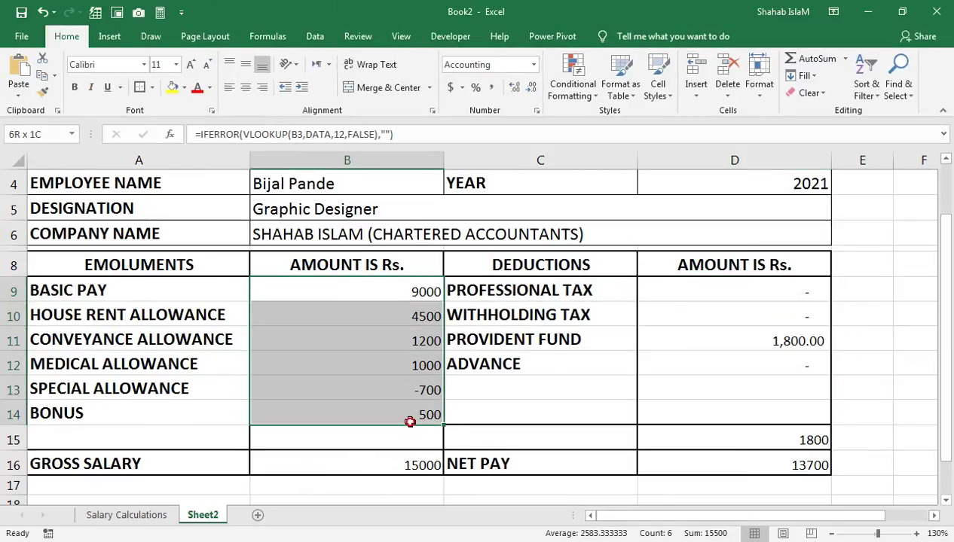
left_click(490, 88)
left_click(422, 385)
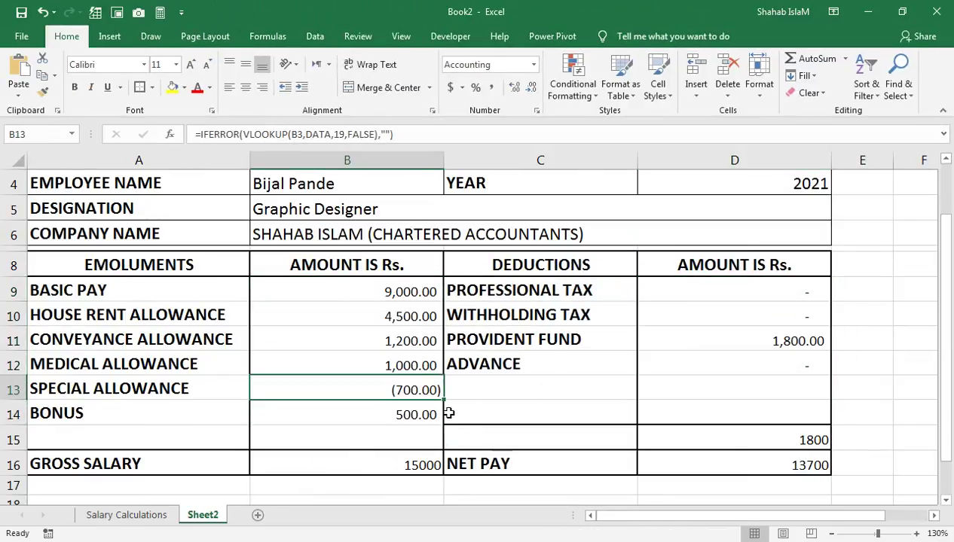
Step: Apply Comma Style to the gross salary B16, NET PAY D16 and deductions total D15
left_click(390, 471)
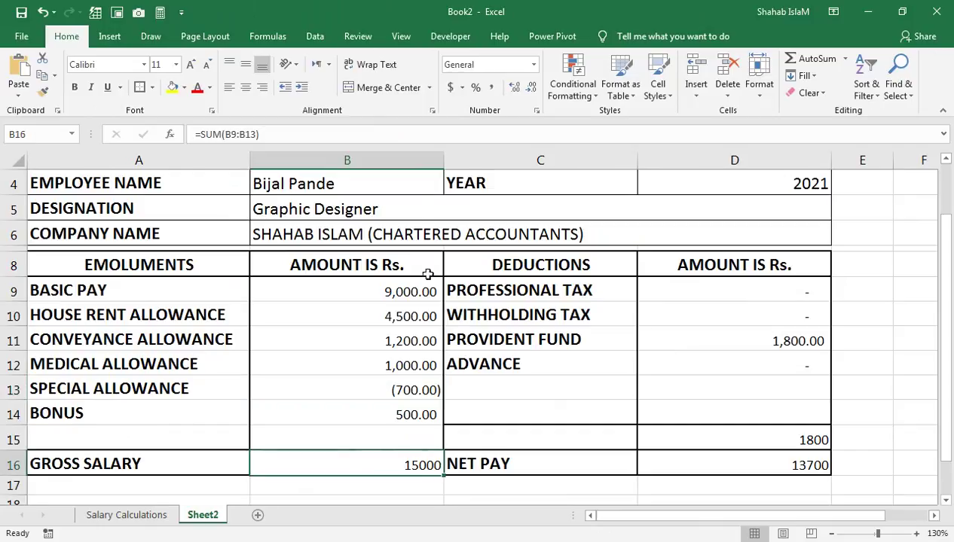
left_click(490, 88)
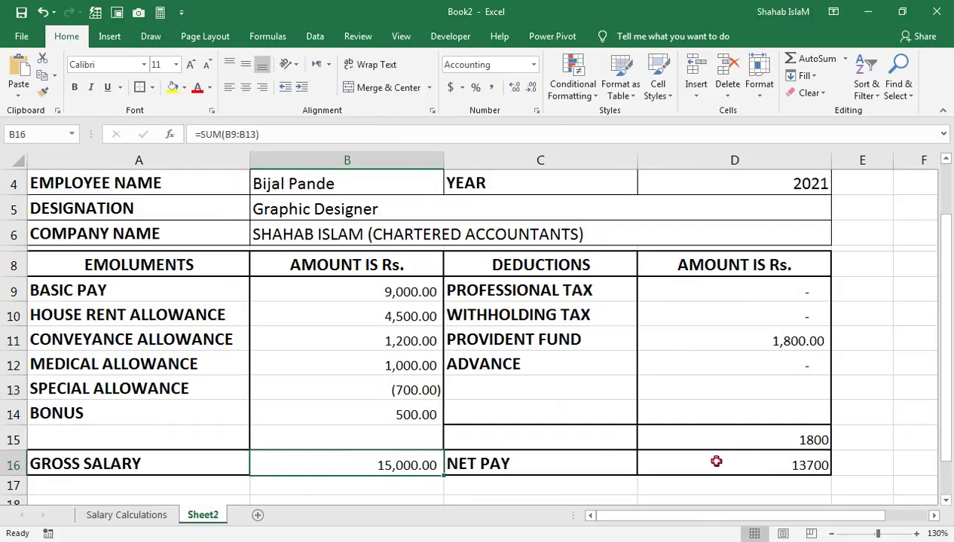
left_click(716, 462)
left_click(490, 89)
left_click(779, 439)
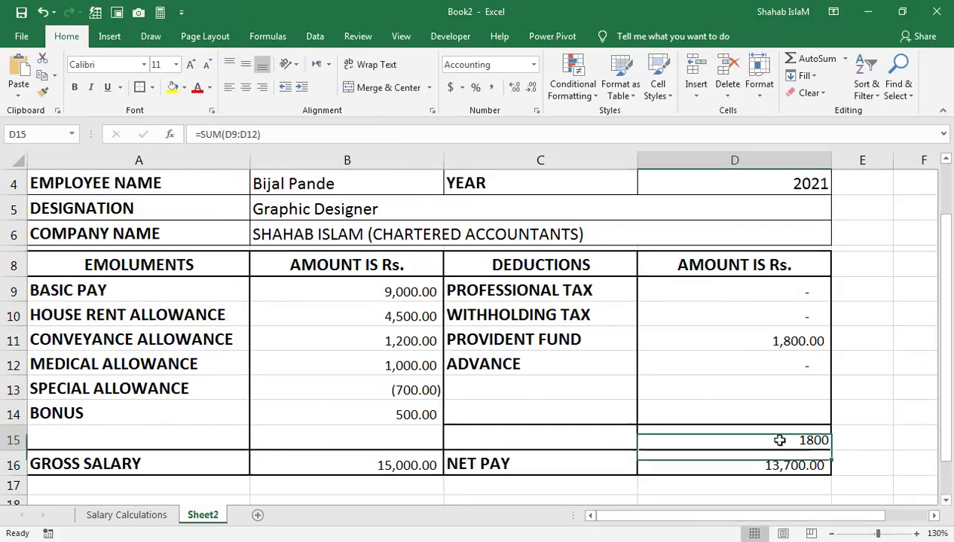
left_click(491, 86)
Step: Switch B3 through UIDs AS2104, AS2105 and AS2102, ending on AS2101 to show the Developer
left_click_drag(436, 181, 424, 124)
left_click(451, 248)
left_click(415, 288)
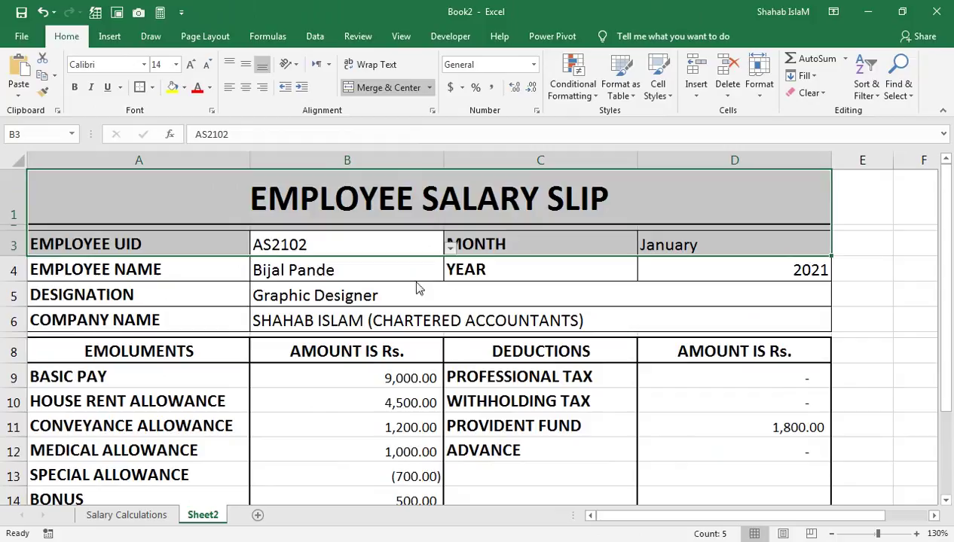
left_click(450, 249)
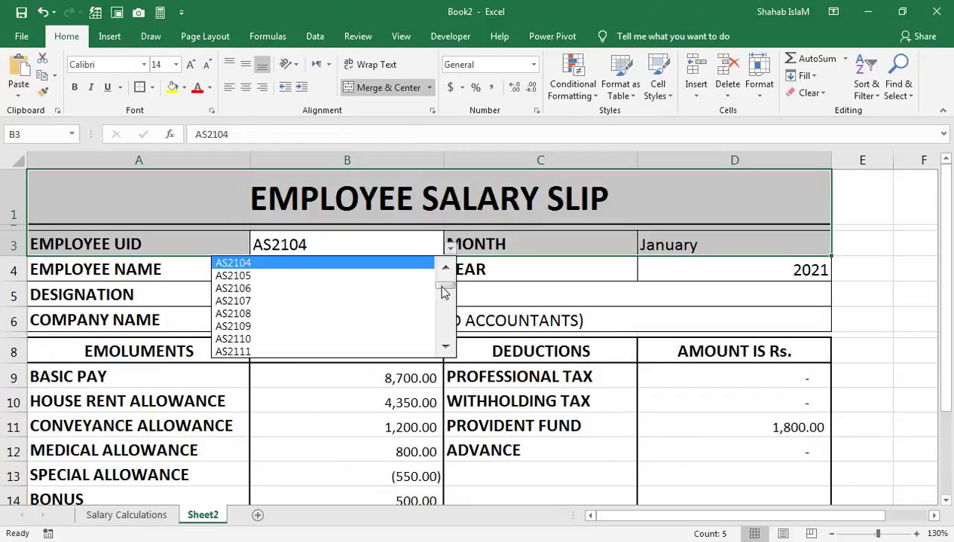
left_click_drag(445, 293, 443, 273)
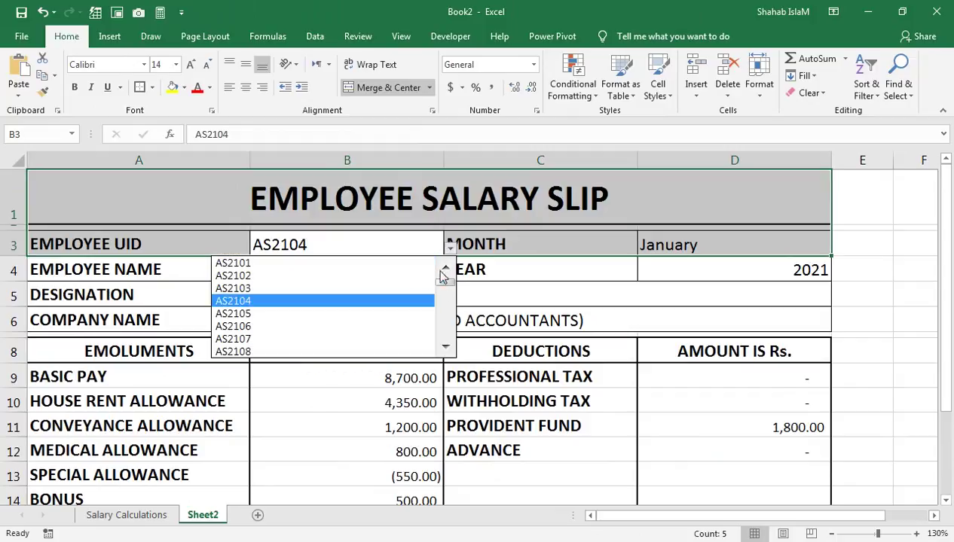
left_click(380, 315)
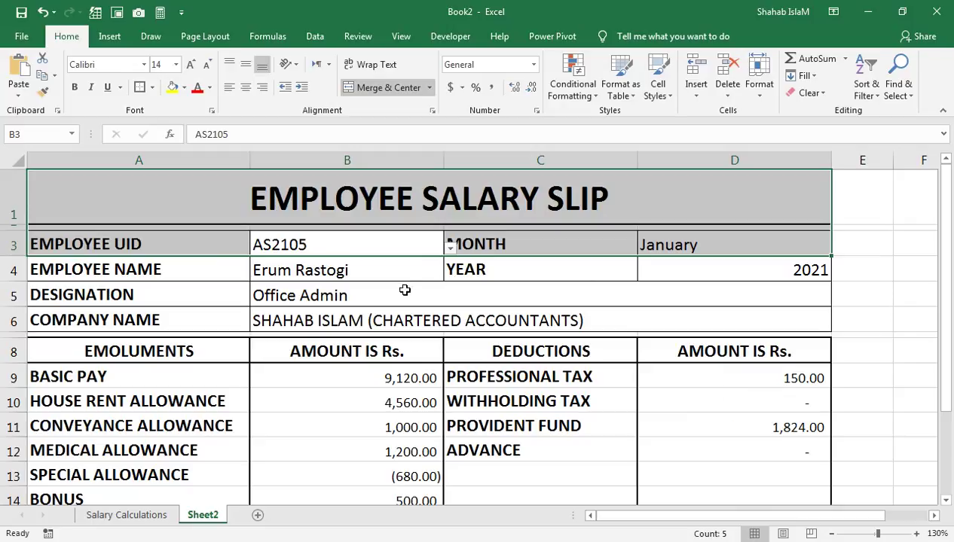
left_click(450, 249)
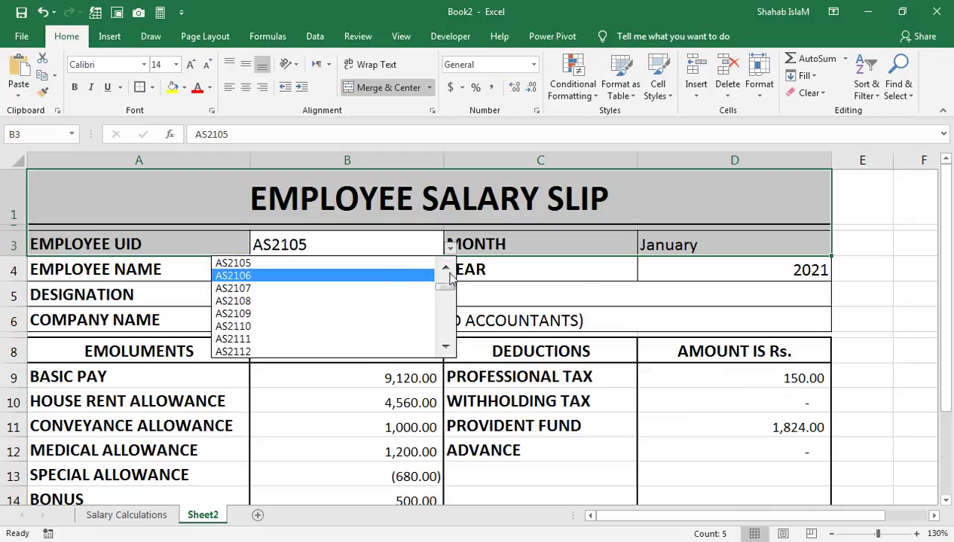
left_click(445, 269)
left_click(393, 268)
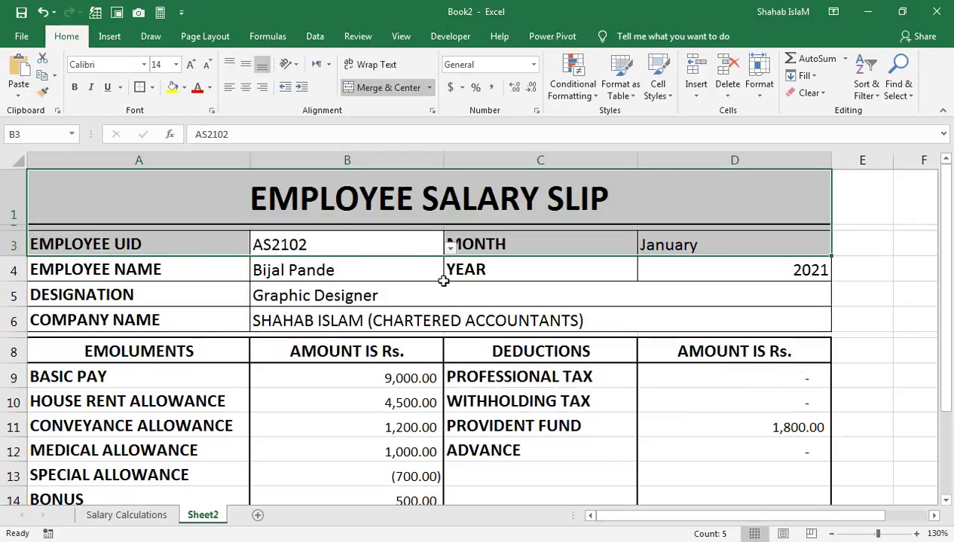
left_click(451, 248)
left_click(445, 272)
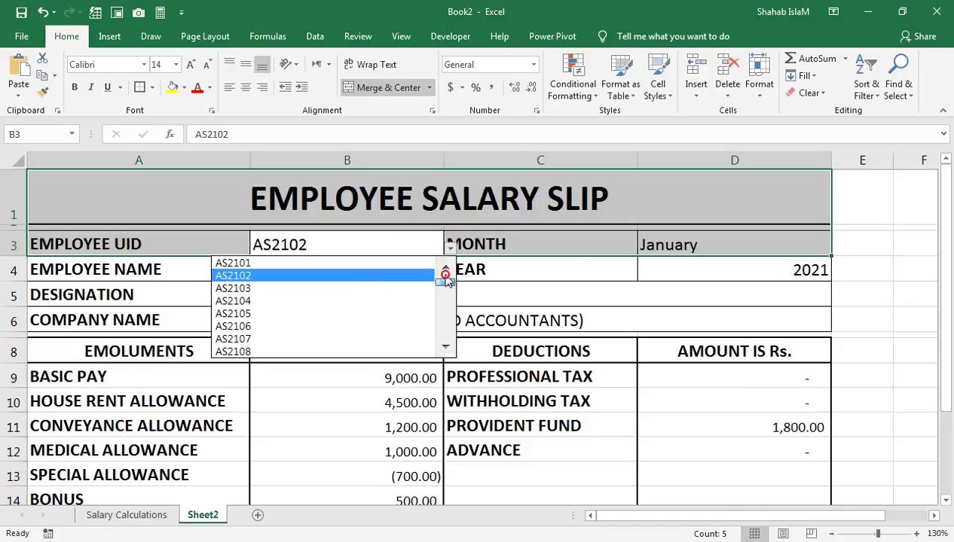
left_click(364, 265)
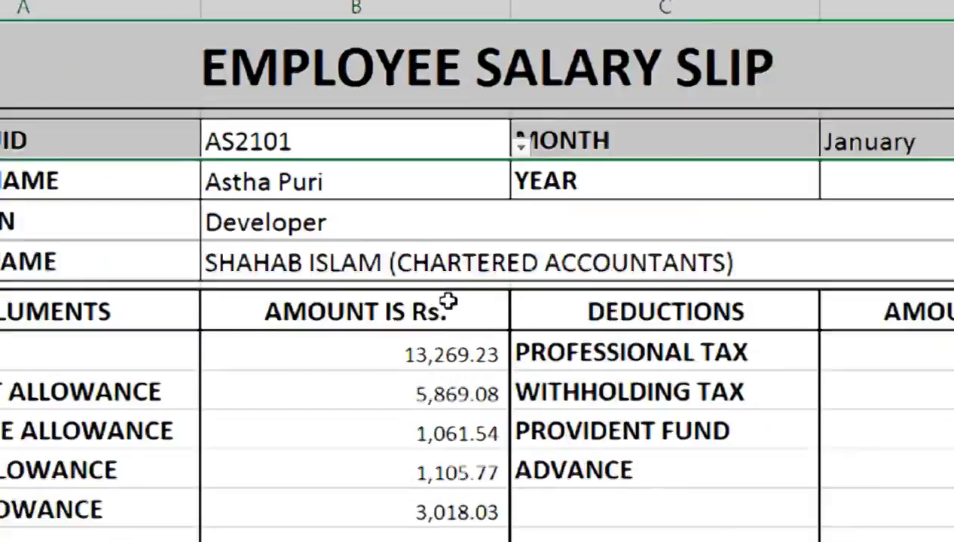
left_click(448, 302)
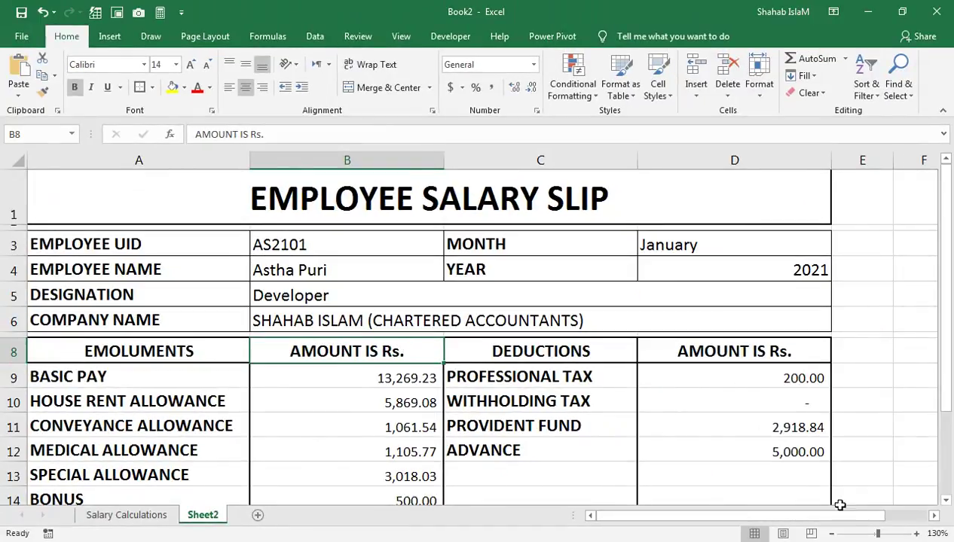
Step: Fill the EMPLOYEE SALARY SLIP title dark blue with white text
left_click(428, 205)
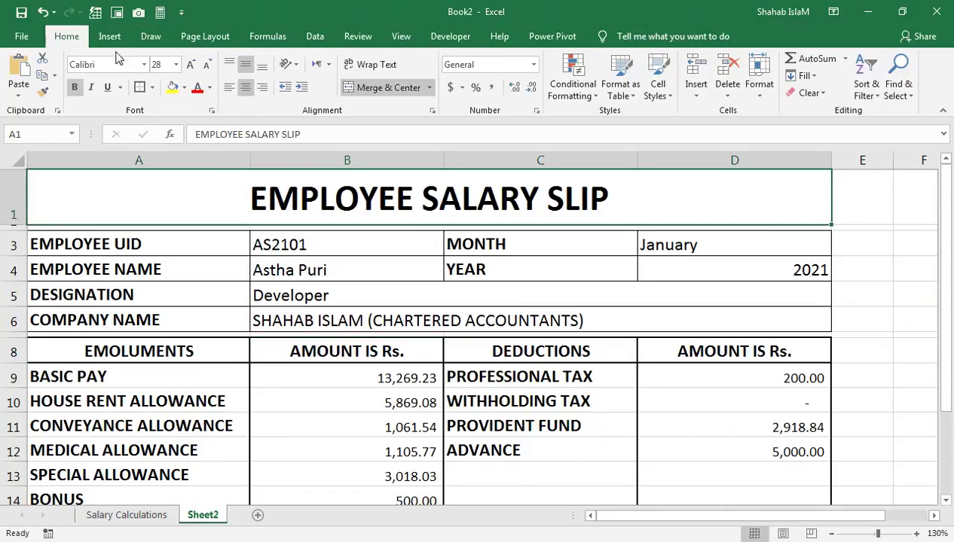
left_click(183, 87)
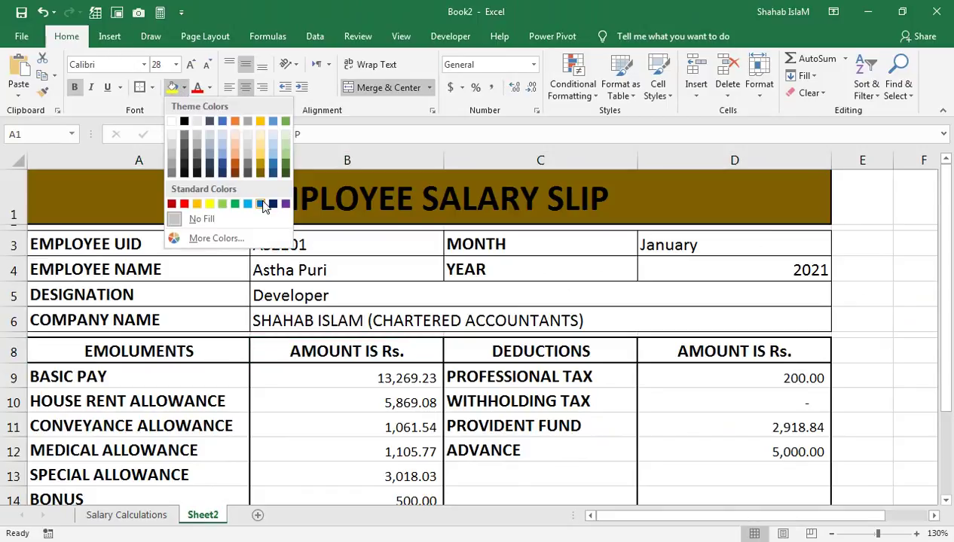
left_click(273, 204)
left_click(212, 88)
left_click(197, 140)
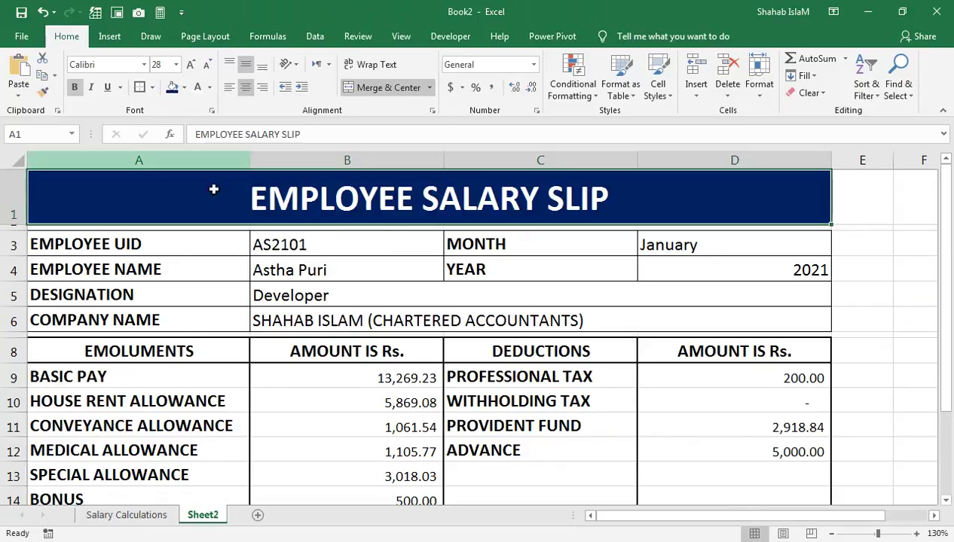
Step: Make the field labels A3:A6 and the MONTH and YEAR labels dark blue with white text
left_click_drag(101, 242, 103, 315)
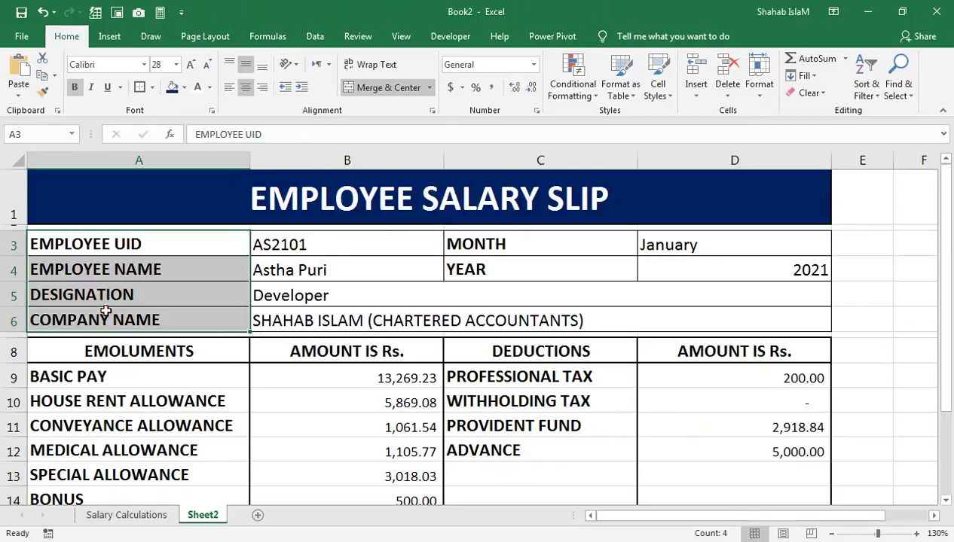
left_click(172, 87)
left_click(197, 88)
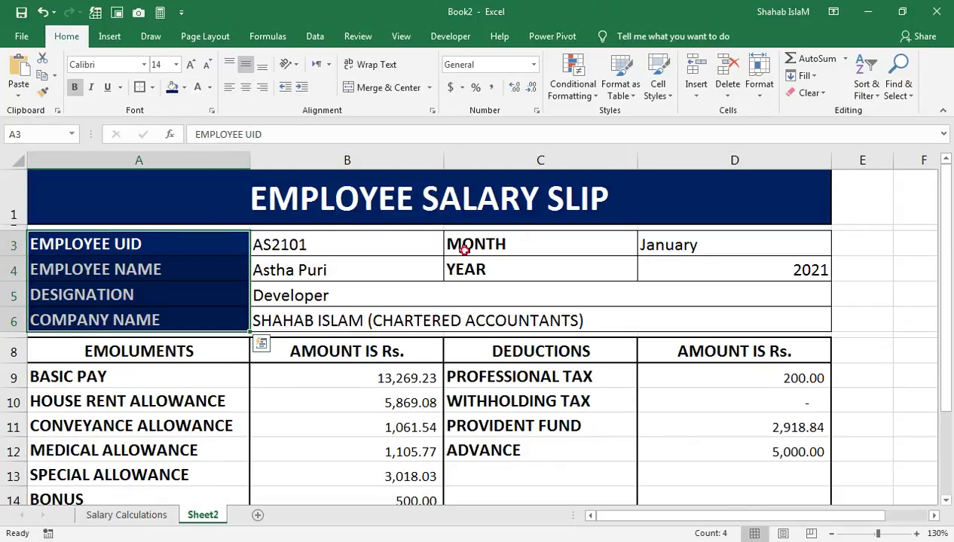
left_click_drag(453, 249, 451, 265)
left_click(173, 87)
left_click(197, 88)
Step: Fill the value cells B3:B6 and D3:D4 light green, keeping January and 2021 in black
left_click_drag(305, 247, 338, 270)
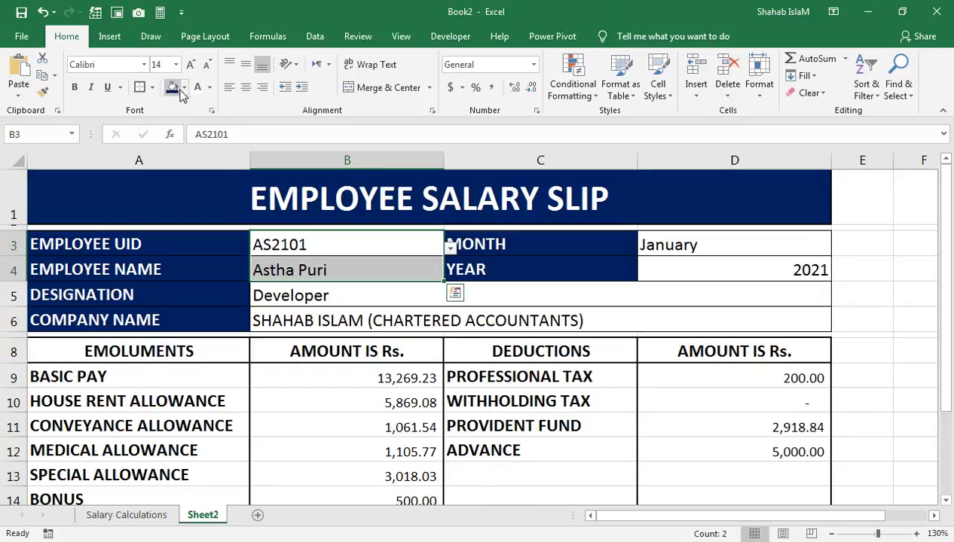
left_click(183, 87)
left_click(223, 204)
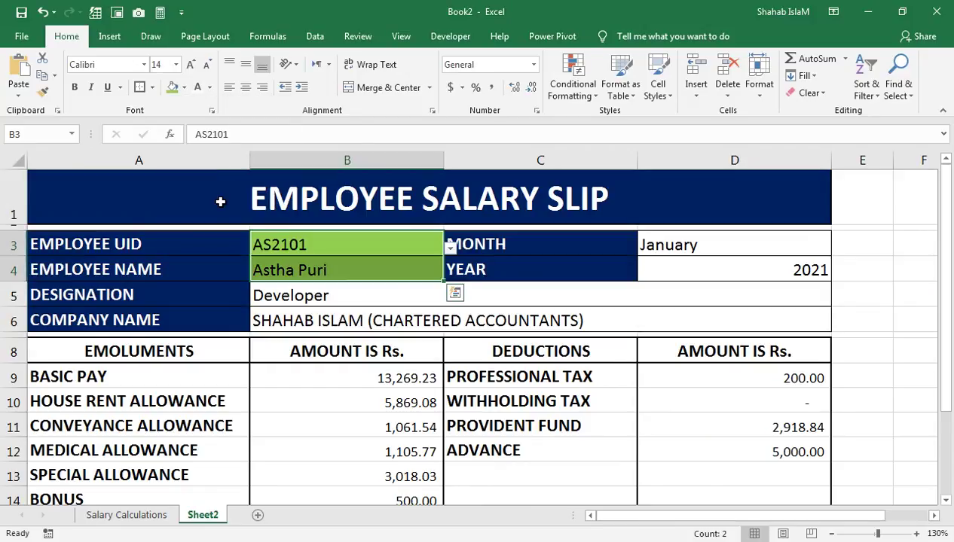
left_click(341, 287)
left_click_drag(341, 287, 311, 311)
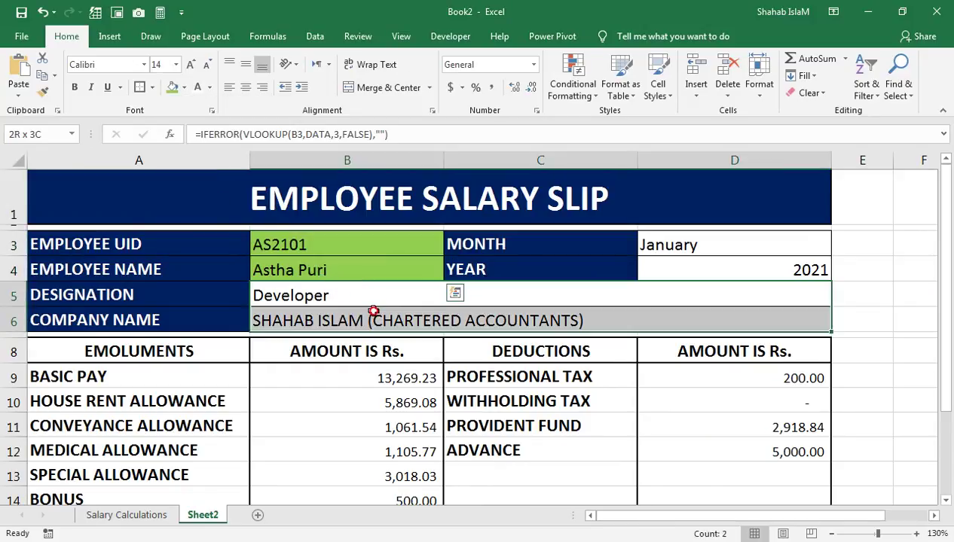
left_click(172, 88)
left_click_drag(663, 247, 666, 269)
left_click(172, 88)
left_click(197, 88)
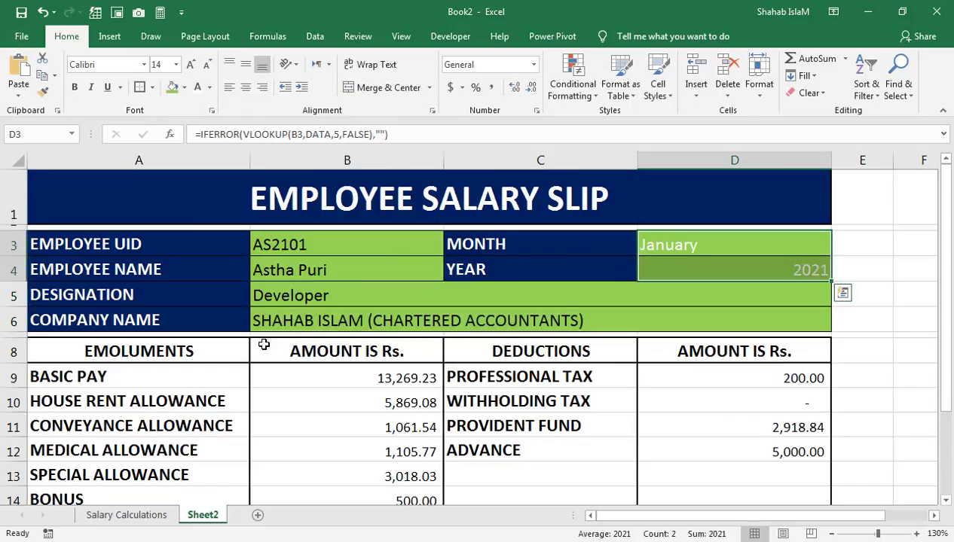
left_click(209, 88)
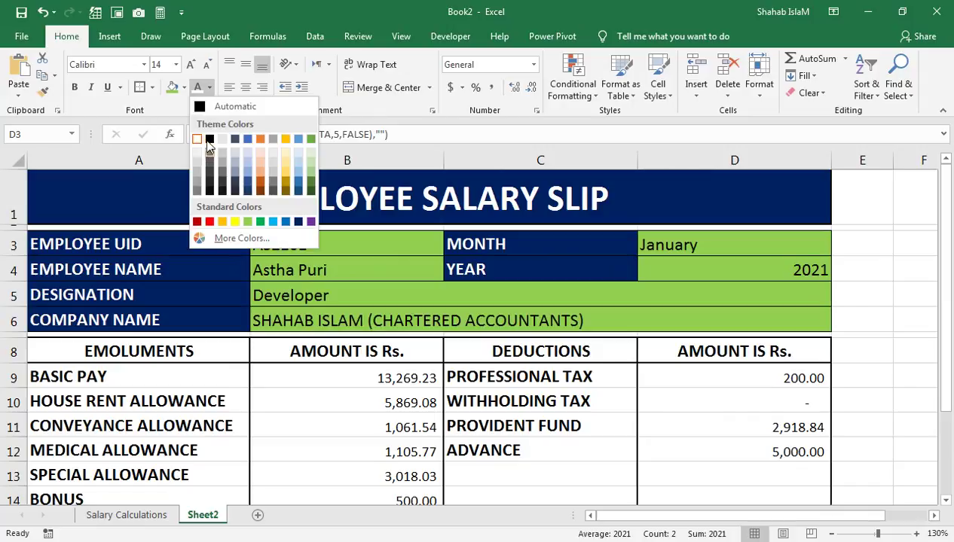
left_click(205, 136)
Step: Fill the column header row A8:D8 dark blue with white text
left_click(119, 387)
left_click_drag(128, 351, 686, 351)
left_click(184, 87)
left_click(272, 203)
left_click(209, 87)
left_click(194, 136)
Step: Give the emolument labels A9:A14 and the gross/net pay row 16 a dark blue fill with white text
left_click_drag(199, 377, 179, 433)
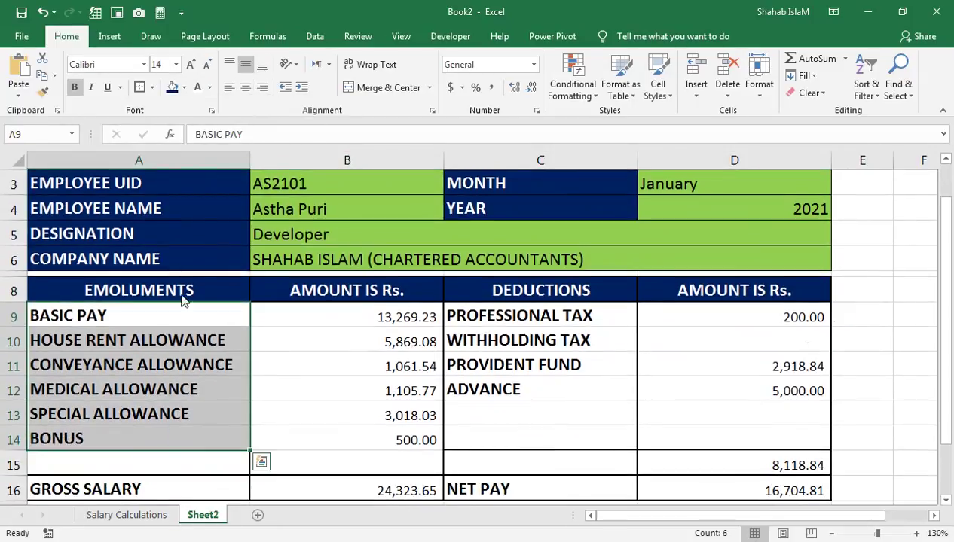
left_click(173, 87)
left_click(196, 89)
left_click_drag(225, 484, 662, 490)
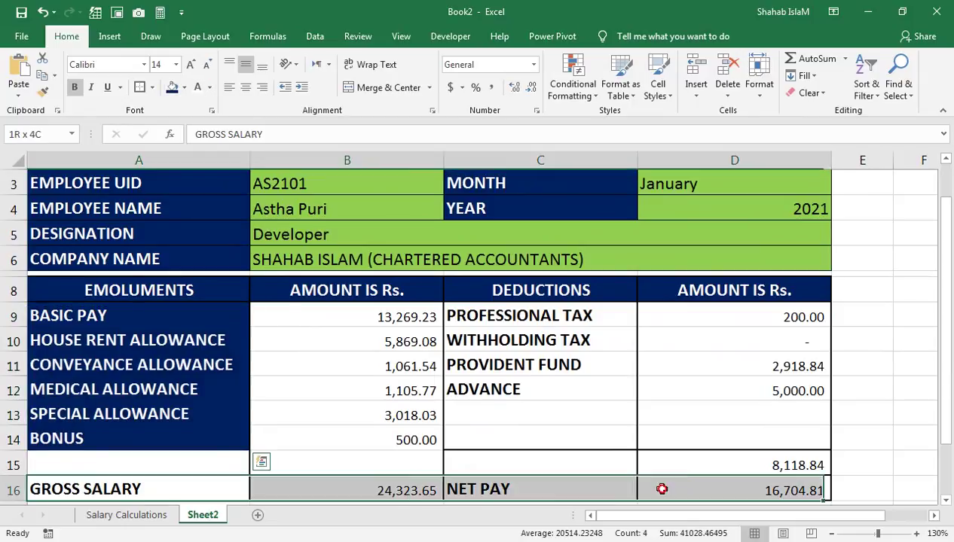
left_click(171, 87)
left_click(197, 88)
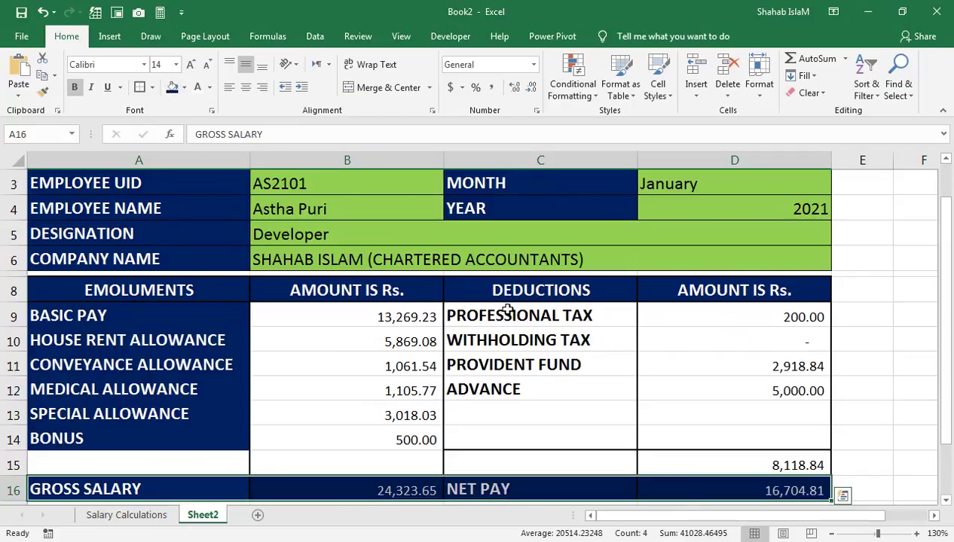
Step: Refill the emolument labels BASIC PAY through BONUS in light green
left_click(454, 320)
left_click_drag(427, 317, 406, 432)
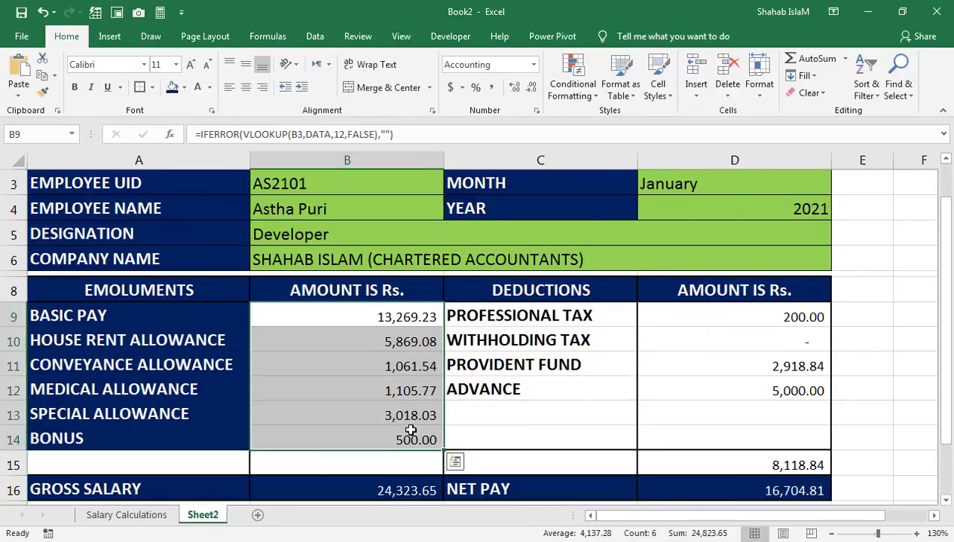
key("ctrl+q")
left_click_drag(175, 317, 195, 439)
left_click(184, 88)
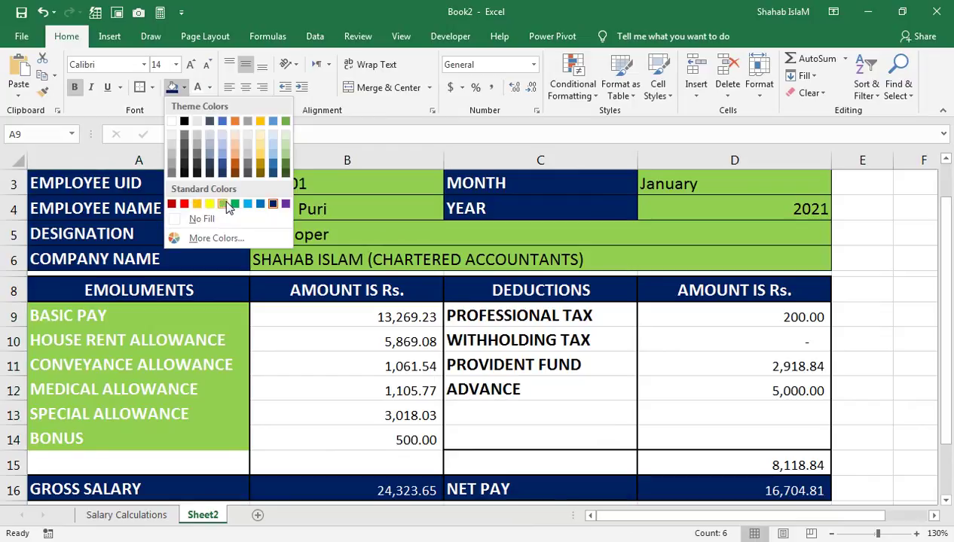
left_click(226, 205)
Step: Fill the earnings and deductions block A9:D14 green with black text, and the empty cells A15:C15 green
left_click_drag(234, 320, 663, 440)
left_click(172, 87)
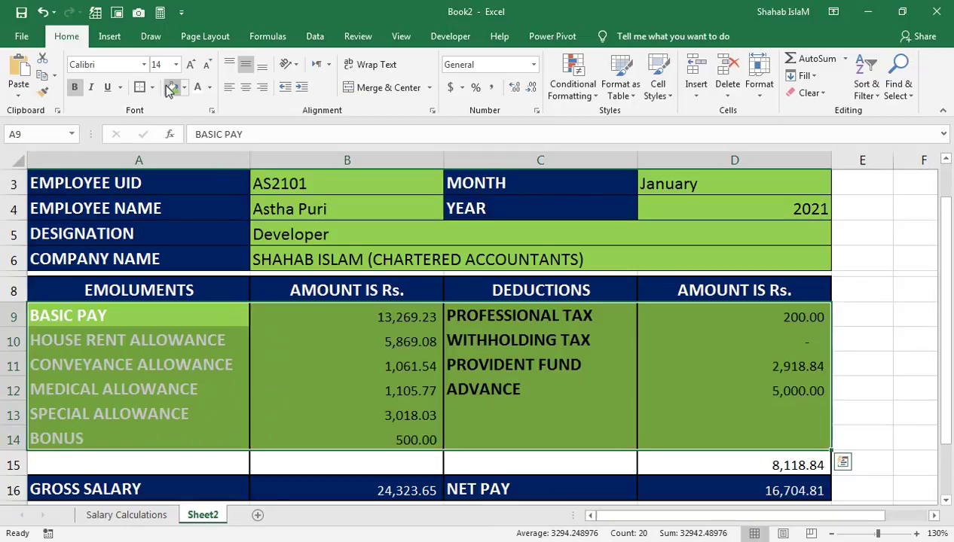
left_click(209, 87)
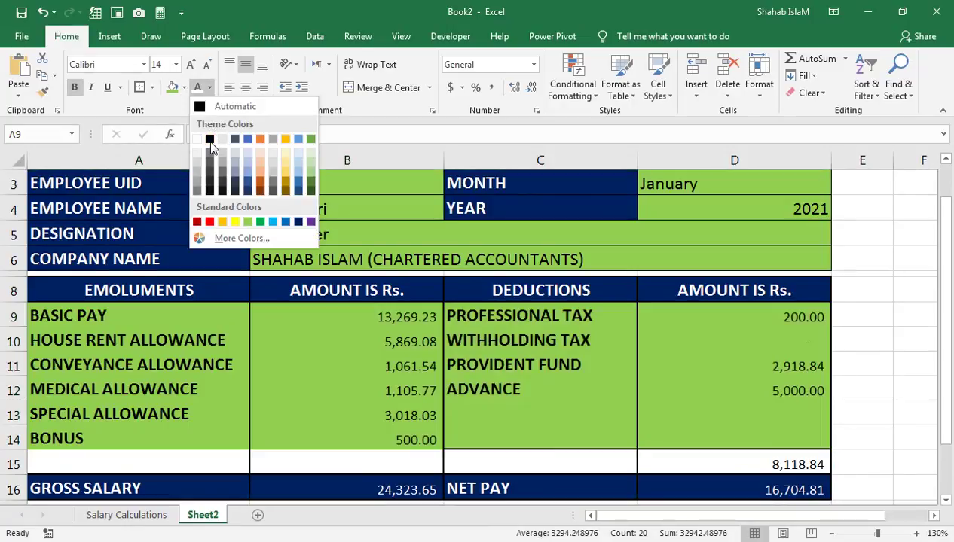
left_click(226, 461)
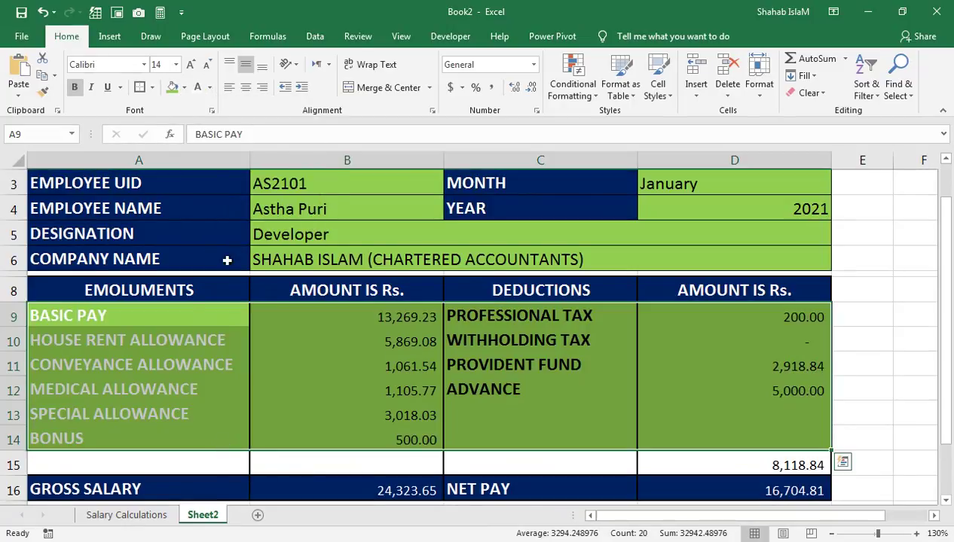
left_click(209, 88)
left_click(212, 141)
left_click_drag(221, 456, 480, 461)
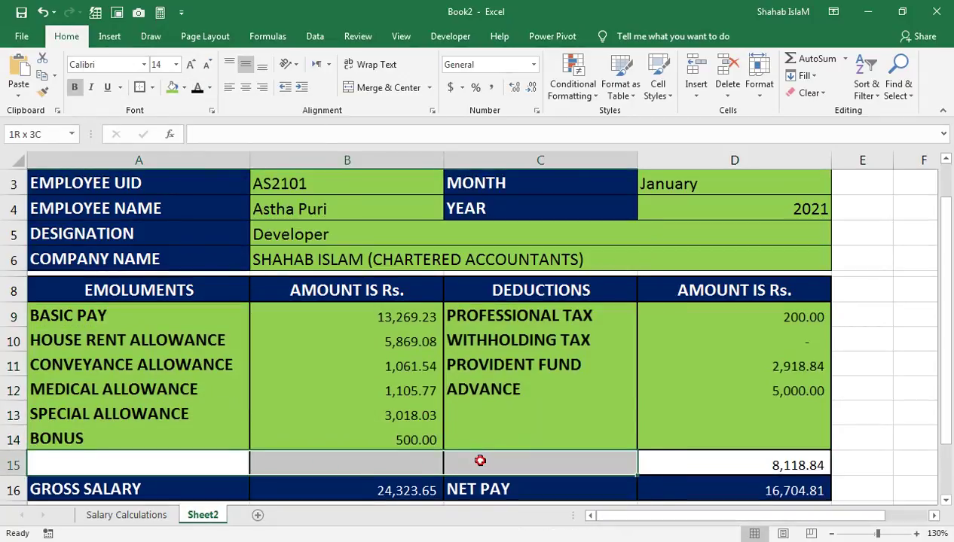
left_click(172, 87)
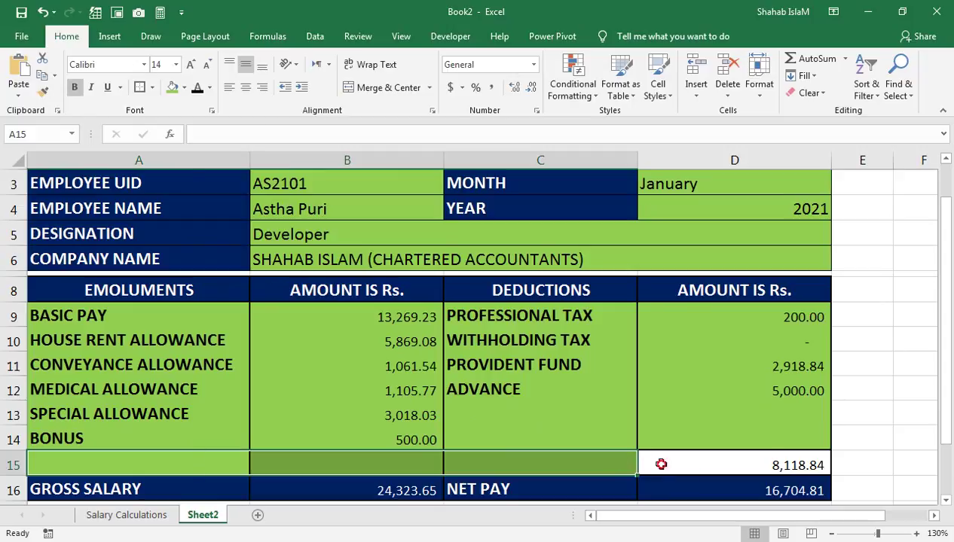
Step: Give the deductions total in D15 a navy fill with white figures
left_click(663, 461)
left_click(183, 87)
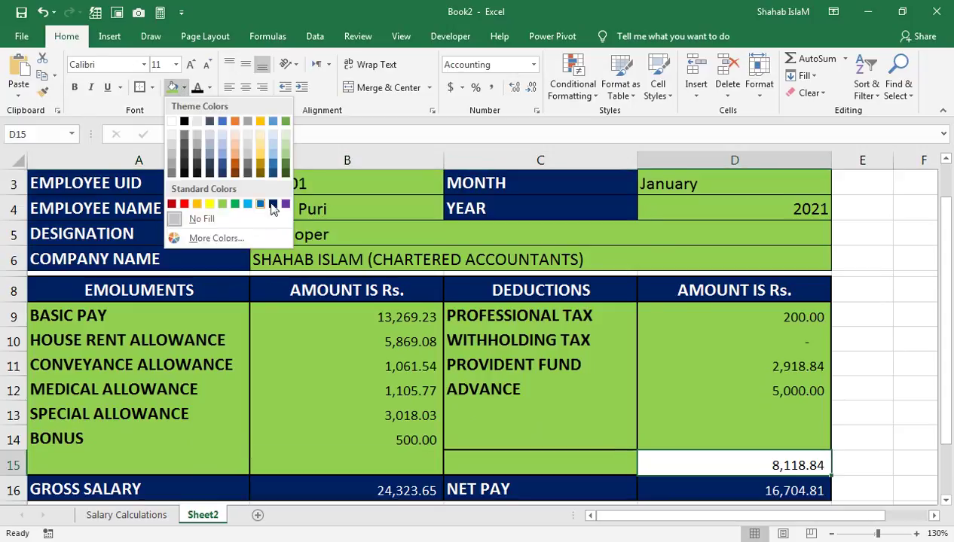
left_click(272, 204)
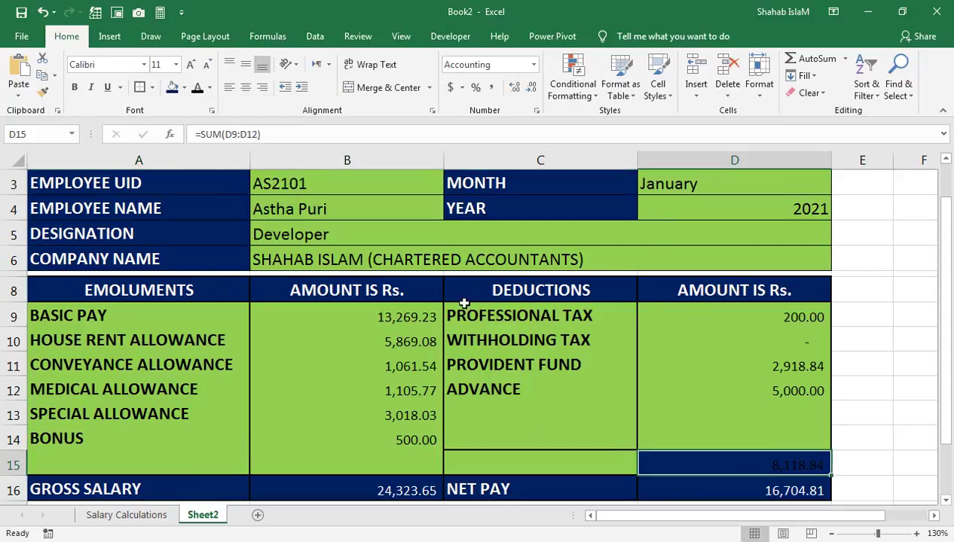
left_click(209, 87)
left_click(197, 140)
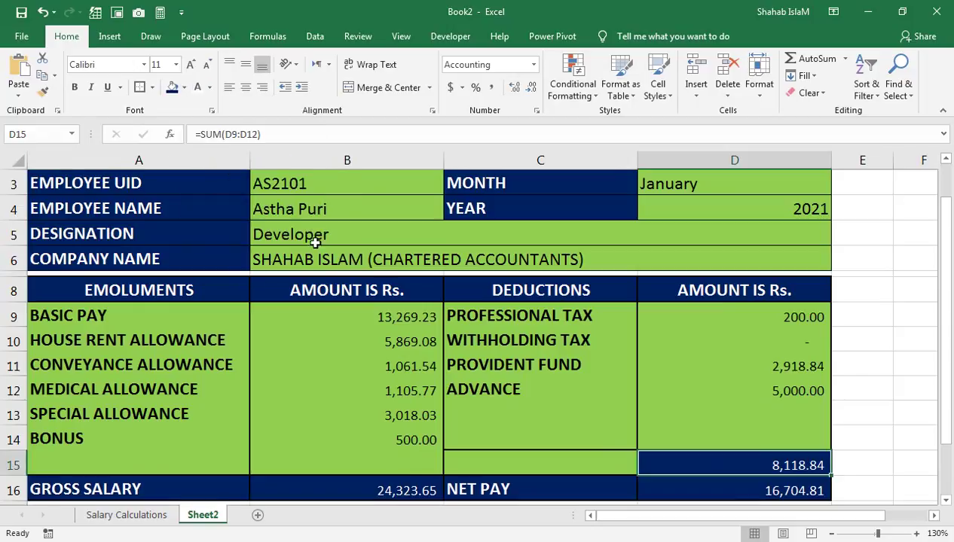
left_click(556, 366)
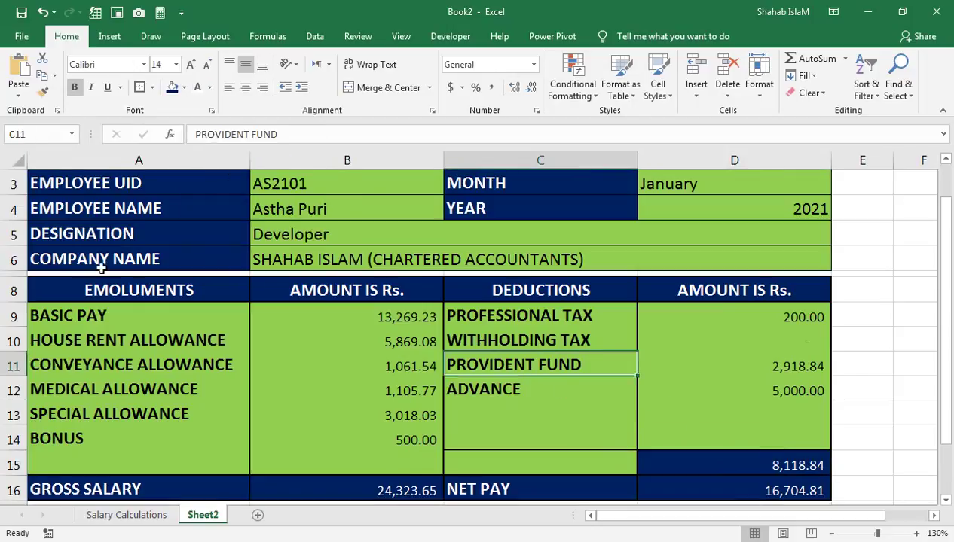
left_click_drag(37, 274, 694, 274)
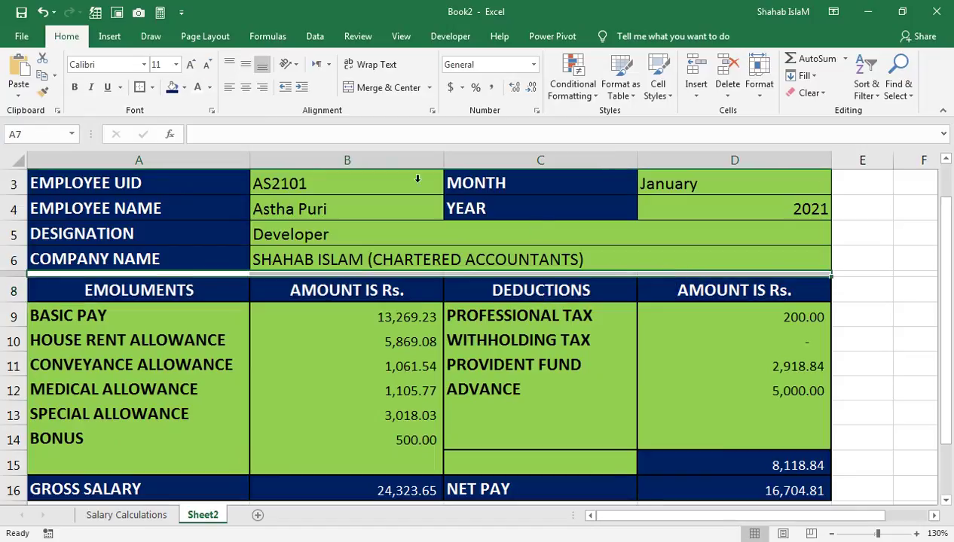
Step: Fill the thin spacer rows 7 and 2 green
left_click(183, 87)
left_click(226, 206)
left_click_drag(350, 341, 179, 228)
left_click_drag(83, 226, 224, 227)
left_click(173, 88)
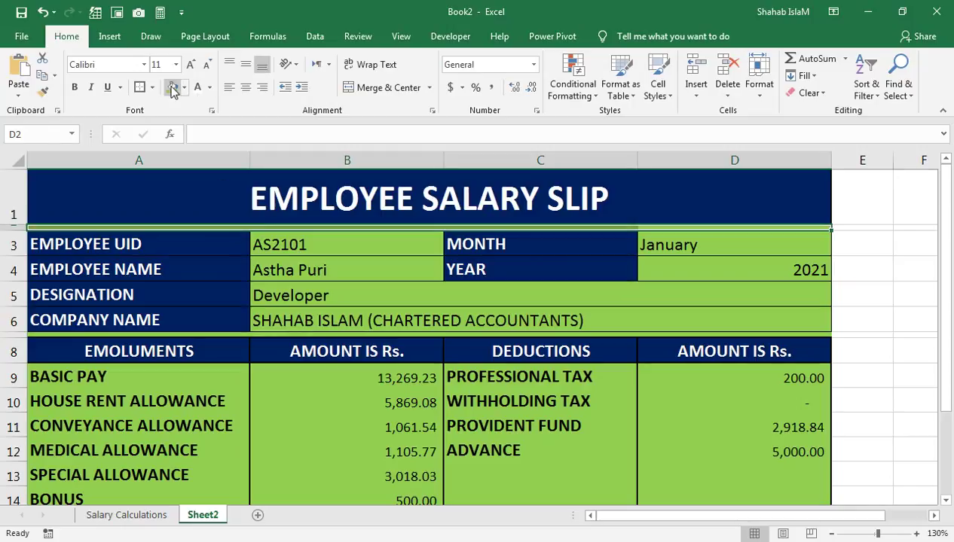
Step: Give the UID and employee name cells B3:B4 a lighter green fill
left_click(399, 285)
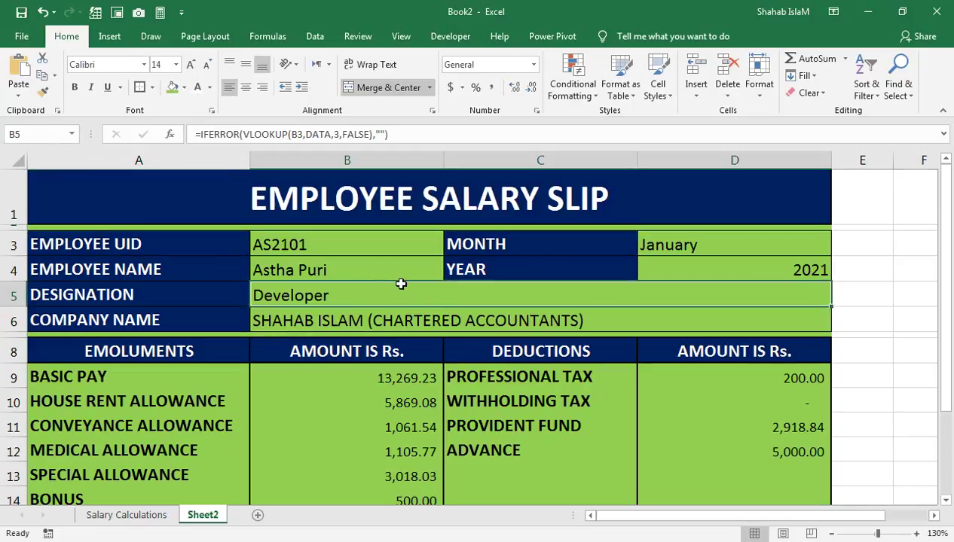
left_click(360, 268)
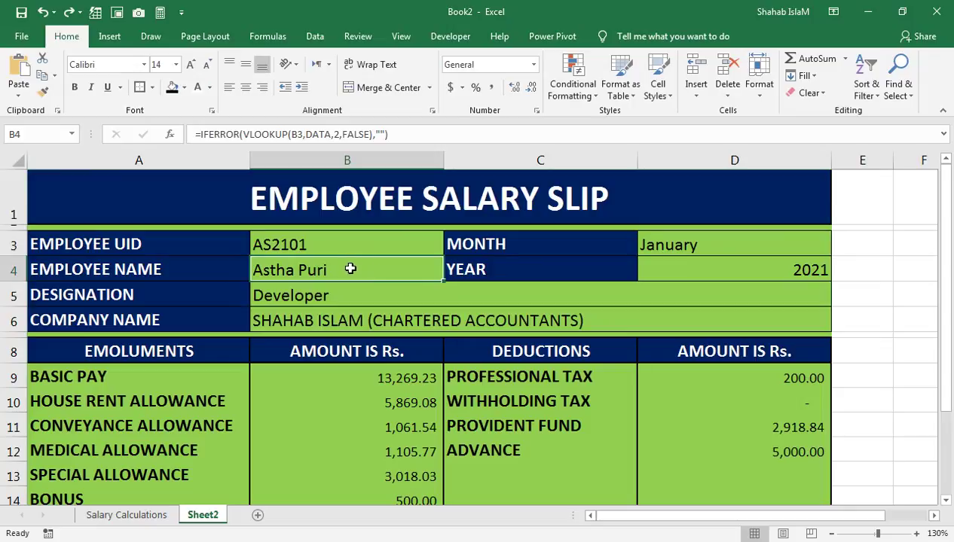
left_click_drag(338, 243, 333, 278)
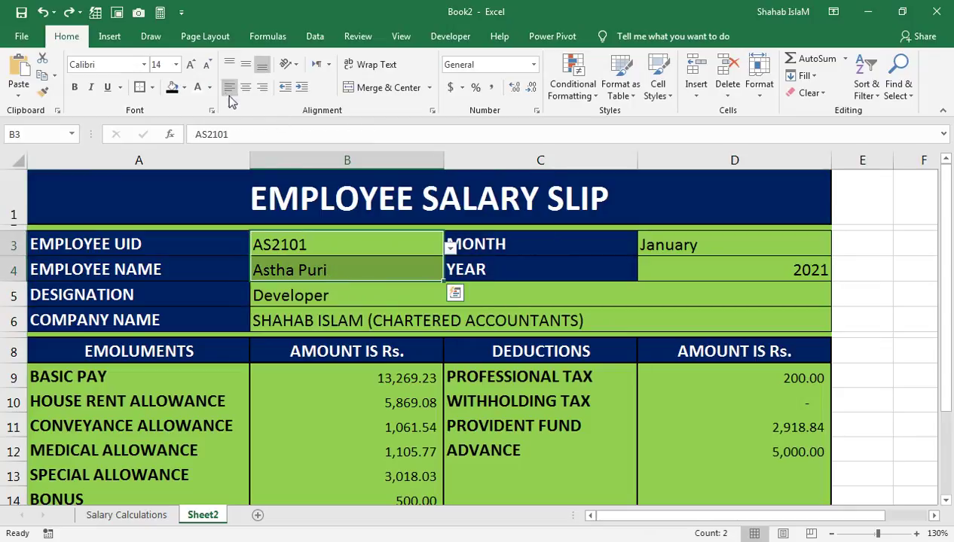
left_click(184, 88)
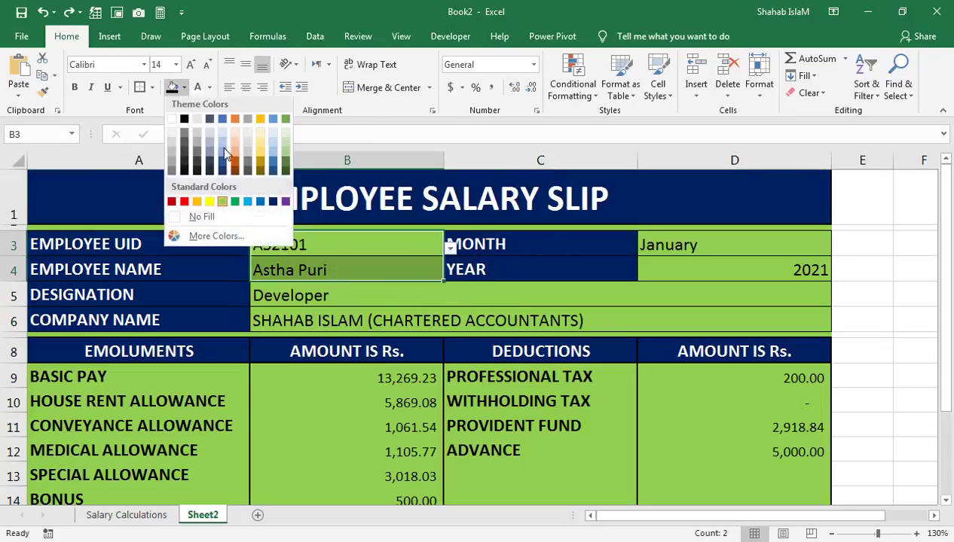
left_click(286, 136)
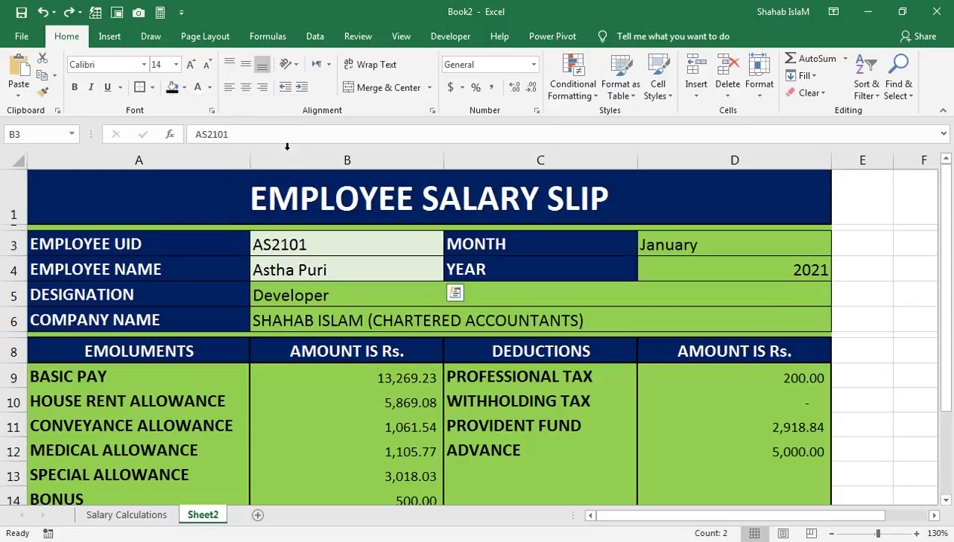
Step: Give the EMPLOYEE SALARY SLIP title a peach fill with black text
left_click(287, 214)
left_click(183, 89)
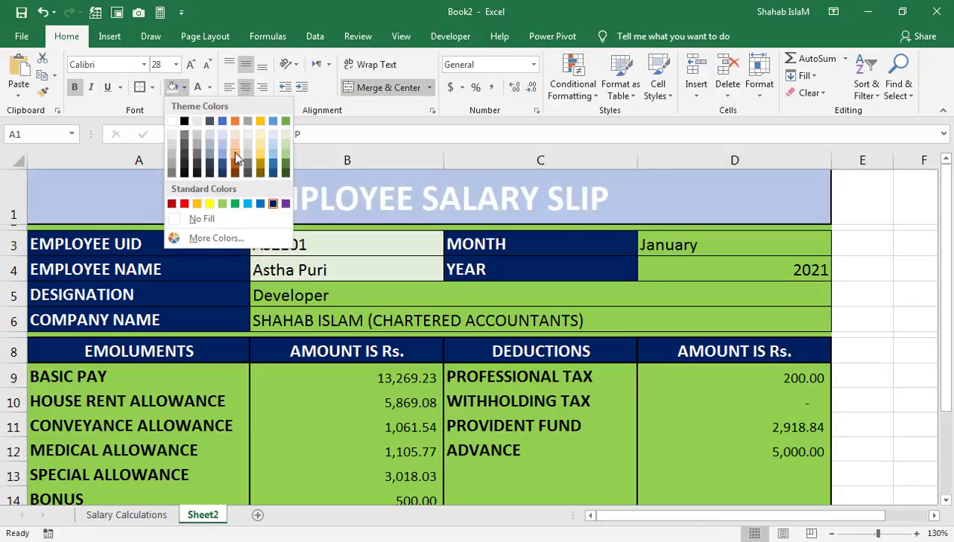
left_click(236, 156)
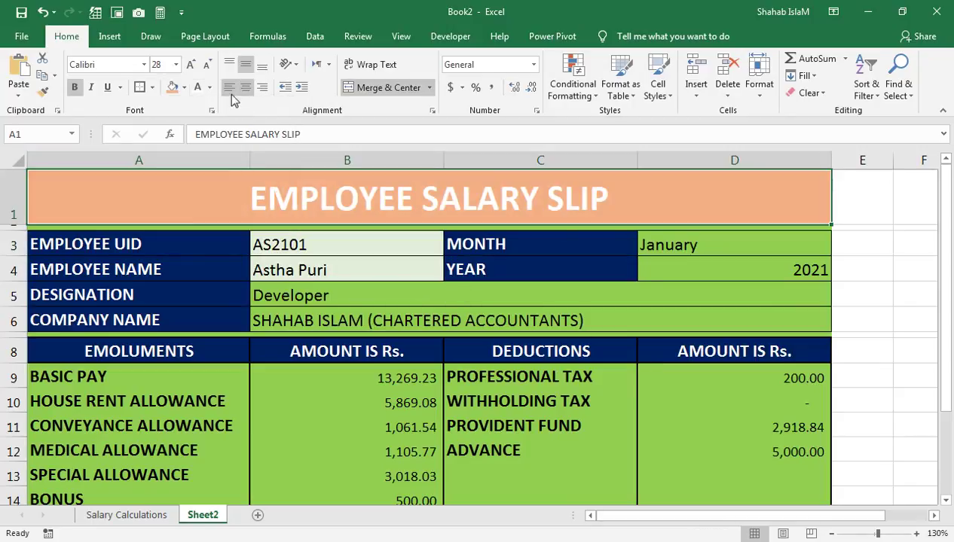
left_click(210, 89)
left_click(209, 138)
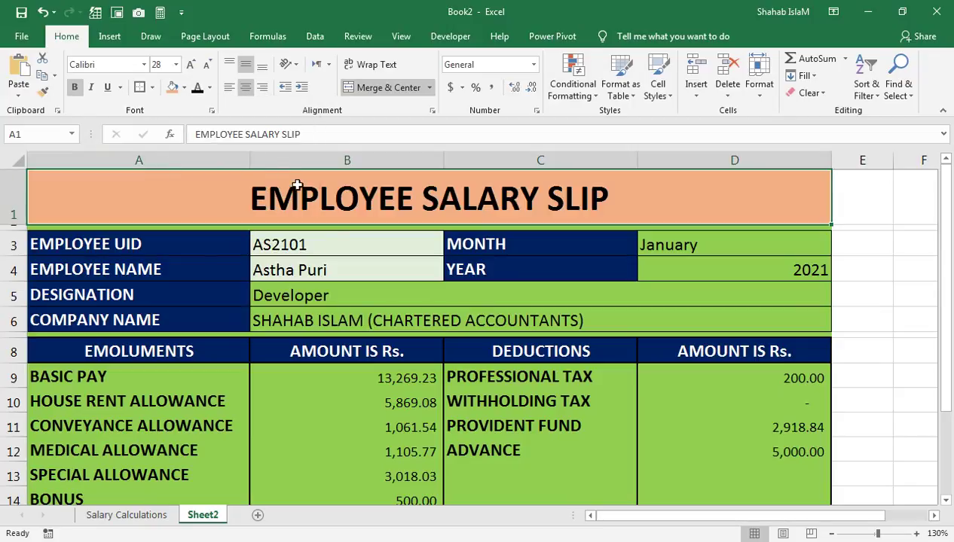
left_click(345, 306)
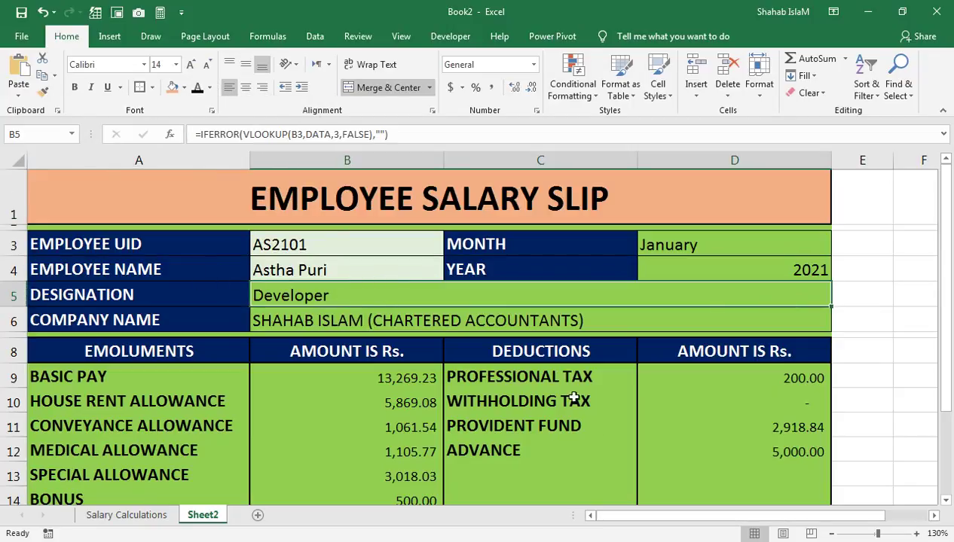